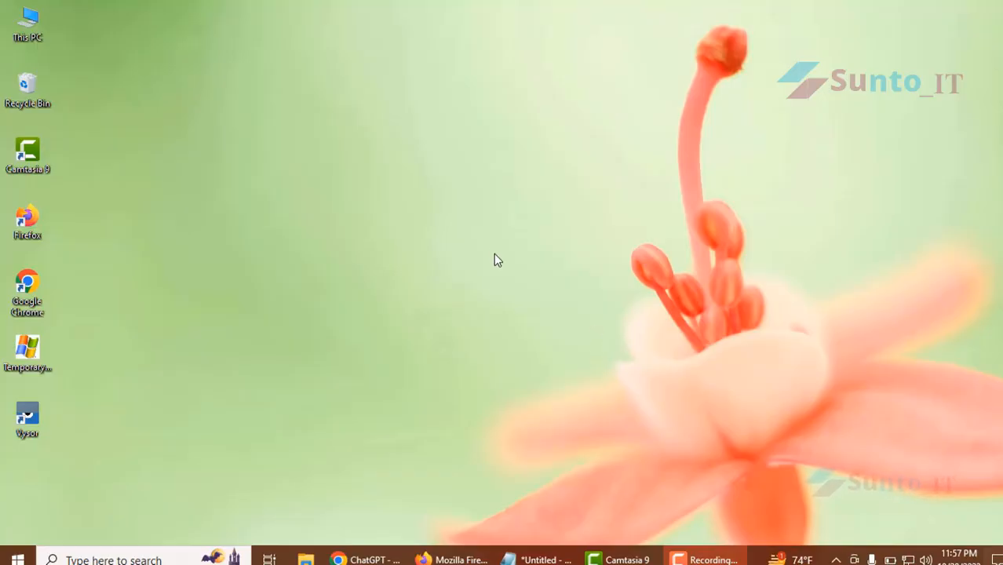
Open Computer Management for This PC and display the Services list under Services and Applications
{"action": "right_click", "coordinate": [28, 8]}
{"action": "left_click", "coordinate": [83, 58]}
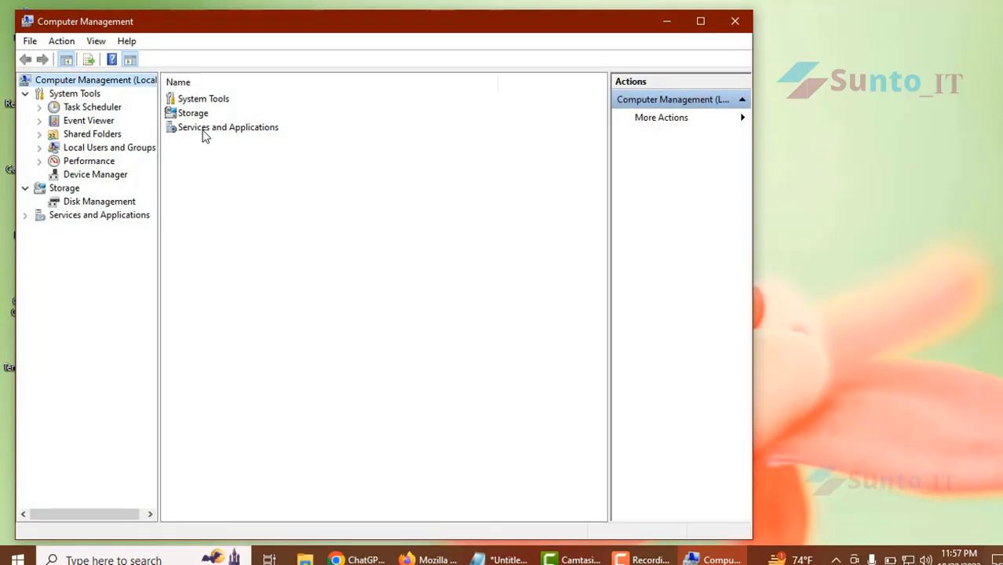
{"action": "double_click", "coordinate": [204, 132]}
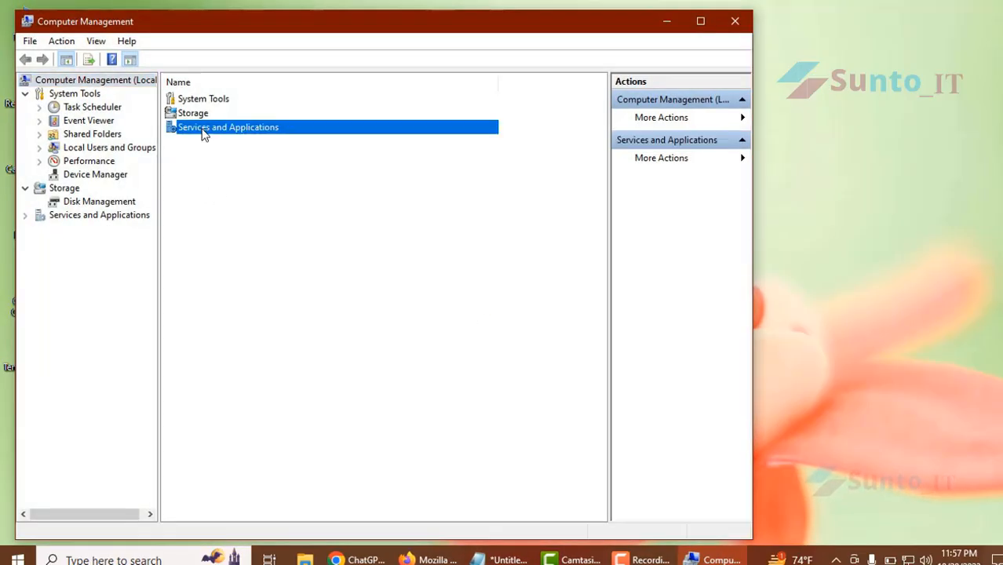
{"action": "double_click", "coordinate": [203, 101]}
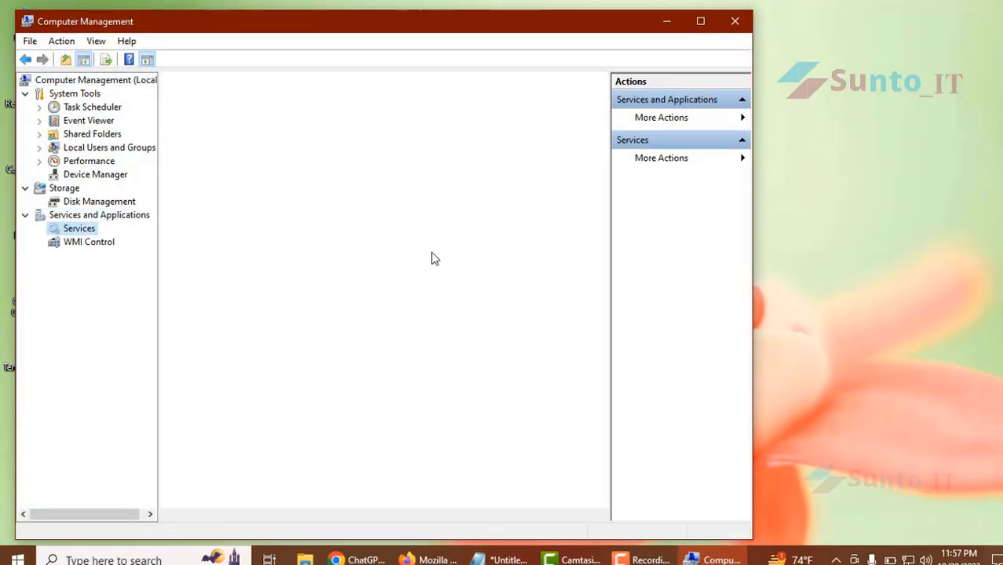
Open the properties of the Windows Update service
{"action": "scroll", "coordinate": [545, 283], "scroll_direction": "down", "scroll_amount": 5}
{"action": "left_click_drag", "start_coordinate": [604, 188], "coordinate": [606, 343]}
{"action": "left_click_drag", "start_coordinate": [617, 434], "coordinate": [605, 463]}
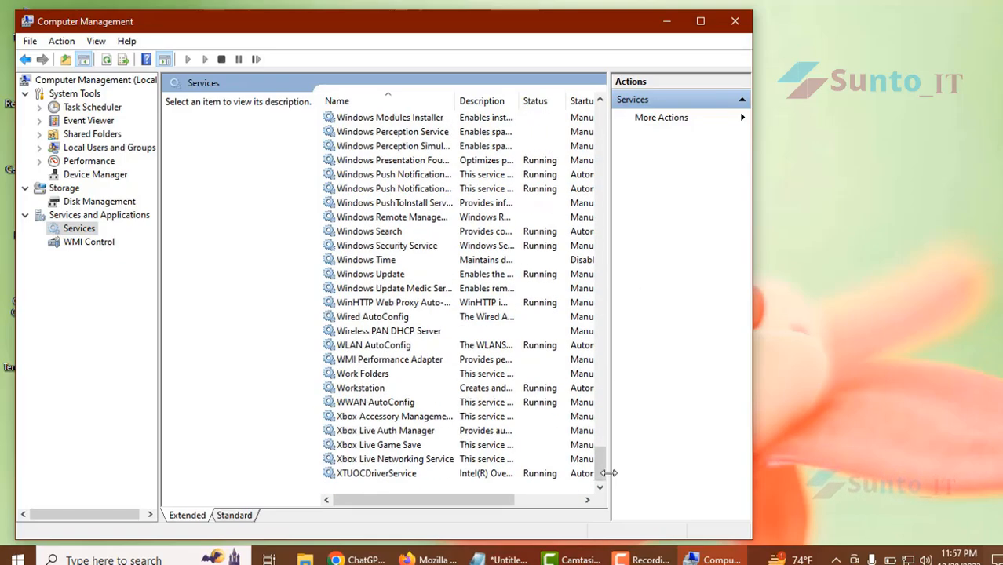
{"action": "left_click", "coordinate": [411, 274]}
{"action": "double_click", "coordinate": [561, 282]}
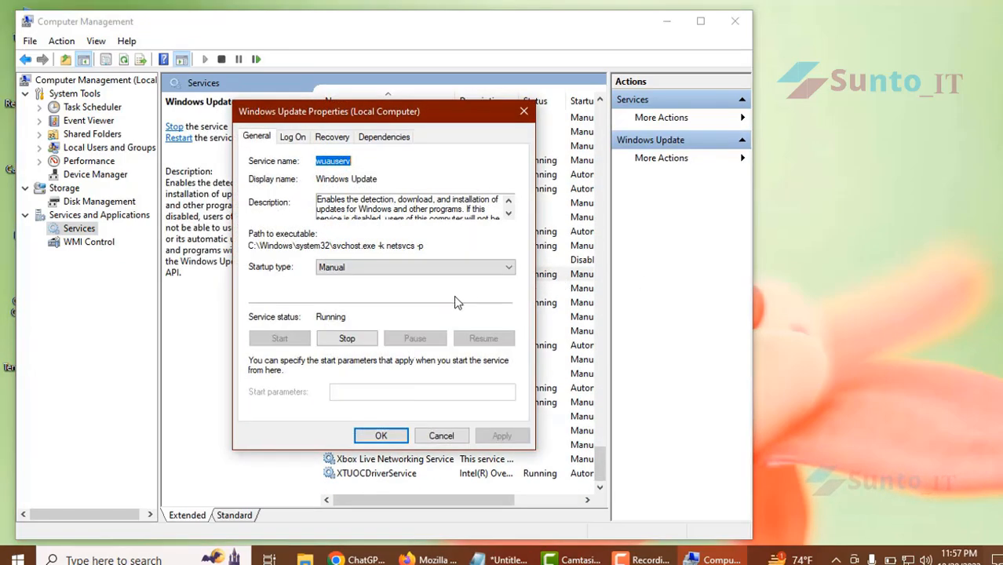
Set the Windows Update service's startup type to Disabled, stop the service, and apply the changes
{"action": "left_click", "coordinate": [456, 267]}
{"action": "left_click", "coordinate": [361, 312]}
{"action": "left_click", "coordinate": [347, 337]}
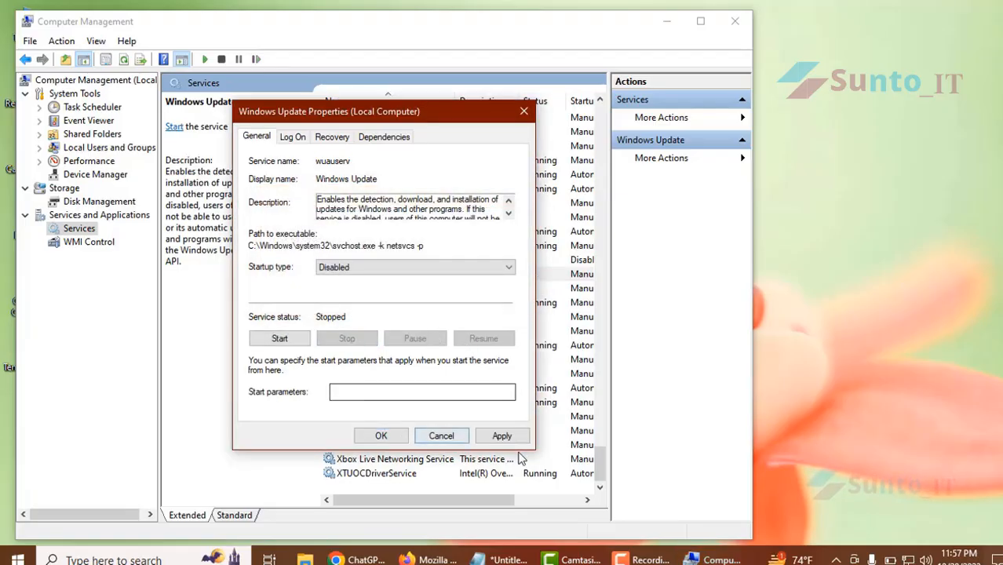
{"action": "left_click", "coordinate": [502, 436]}
{"action": "left_click", "coordinate": [381, 436]}
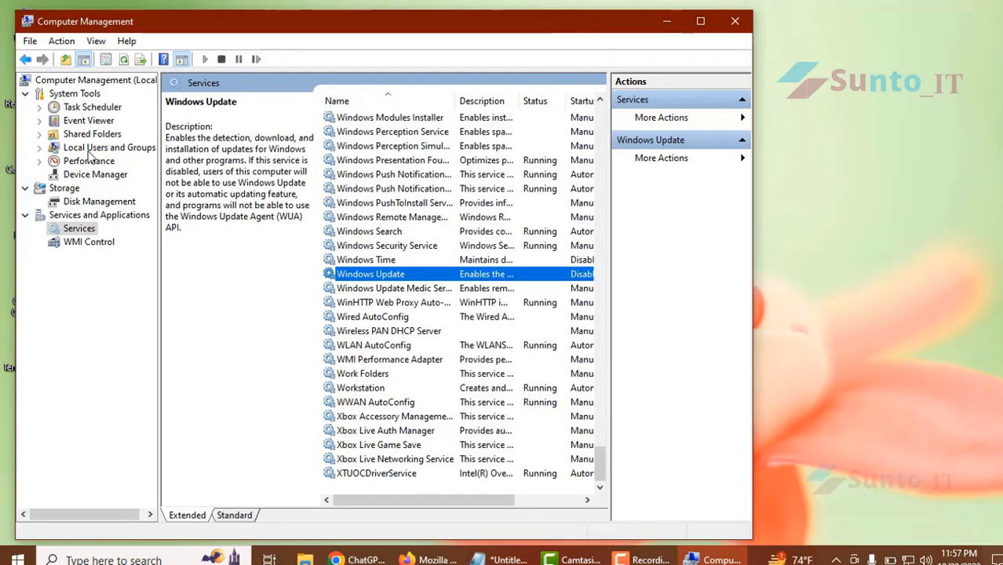
Expand Windows Logs under Event Viewer and clear the Application log
{"action": "scroll", "coordinate": [384, 251], "scroll_direction": "up", "scroll_amount": 18}
{"action": "scroll", "coordinate": [392, 235], "scroll_direction": "up", "scroll_amount": 10}
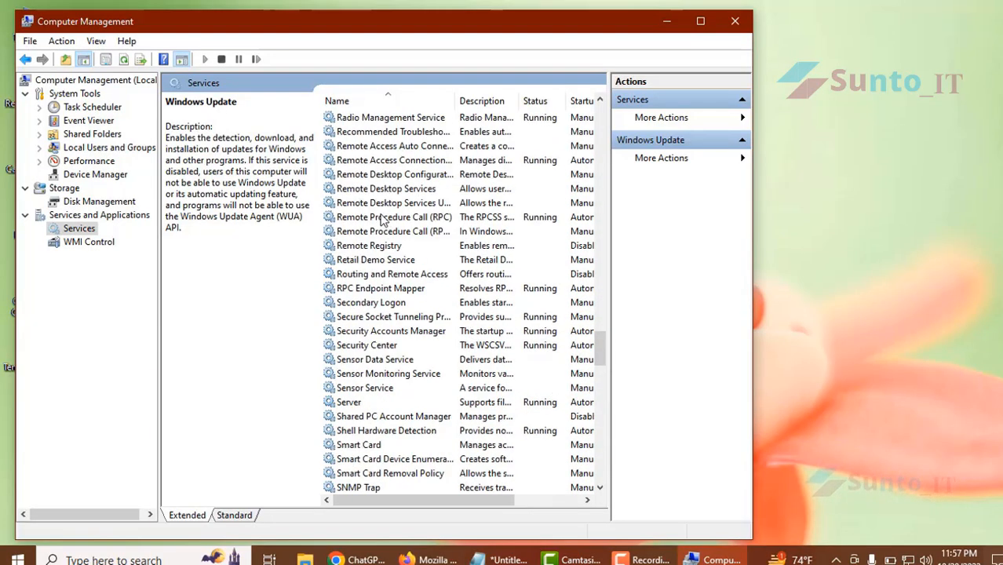
{"action": "left_click", "coordinate": [40, 120]}
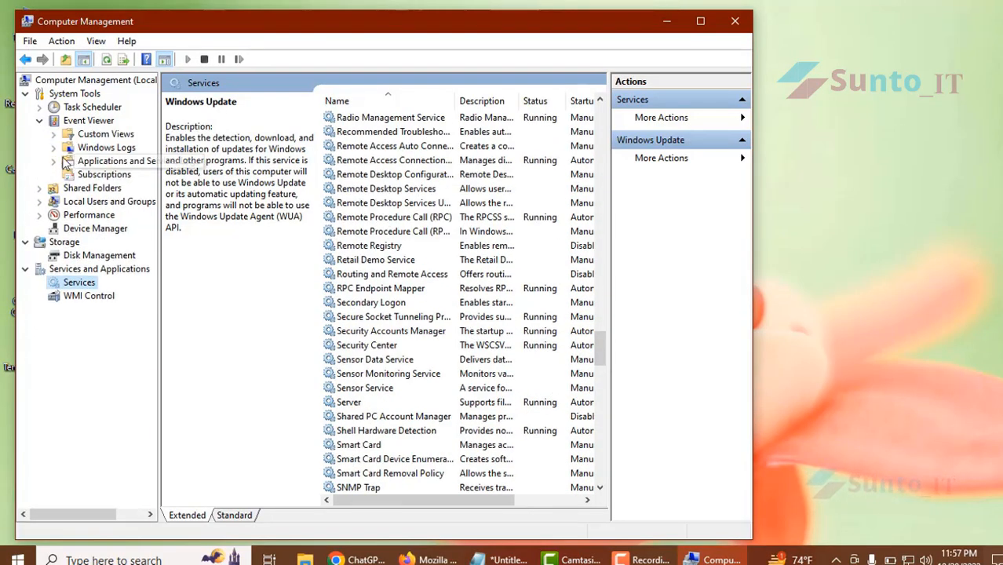
{"action": "left_click", "coordinate": [53, 149]}
{"action": "right_click", "coordinate": [92, 162]}
{"action": "left_click", "coordinate": [179, 221]}
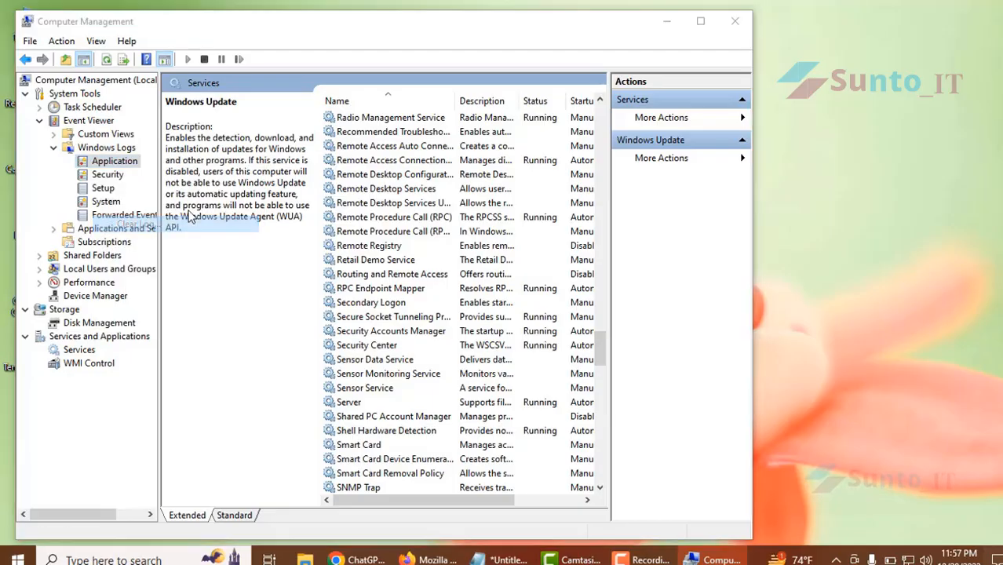
{"action": "left_click", "coordinate": [303, 162]}
Clear the Security log under Windows Logs
{"action": "right_click", "coordinate": [118, 174]}
{"action": "left_click", "coordinate": [161, 237]}
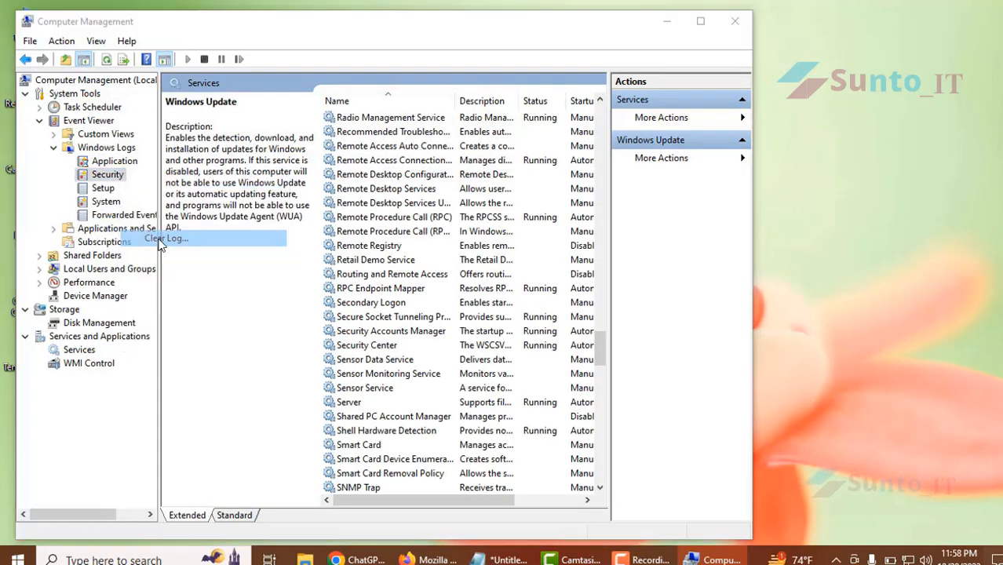
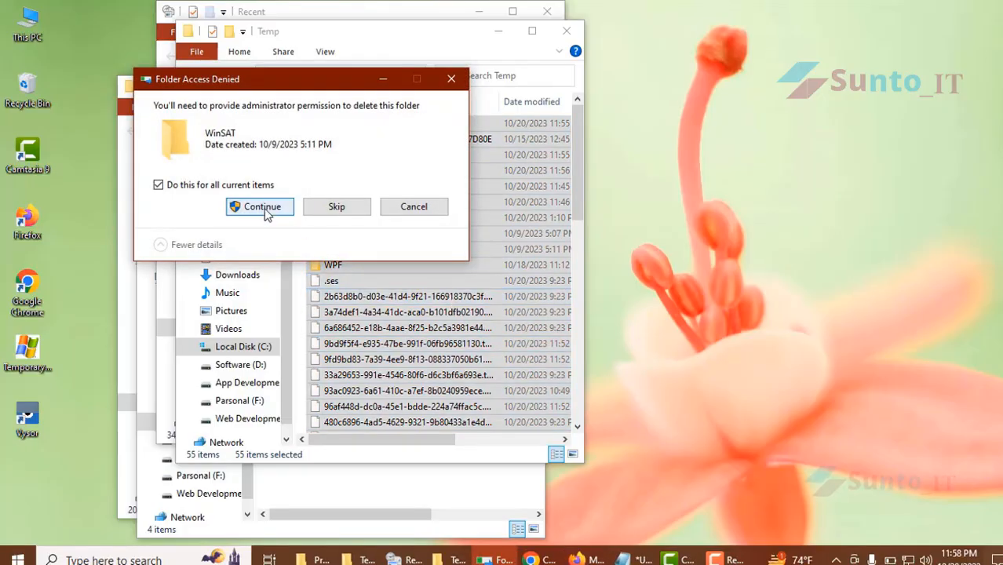
Allow the deletion of all protected items in the open Temp folder, and delete the log files in the Windows Temp folder and close it
{"action": "left_click", "coordinate": [262, 207]}
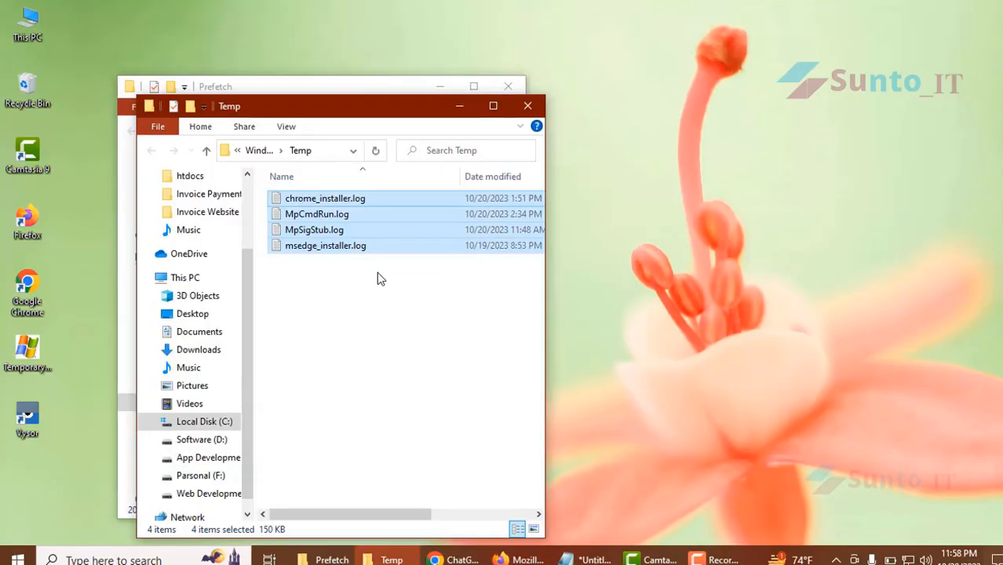
{"action": "key", "text": "Delete"}
{"action": "left_click", "coordinate": [527, 106]}
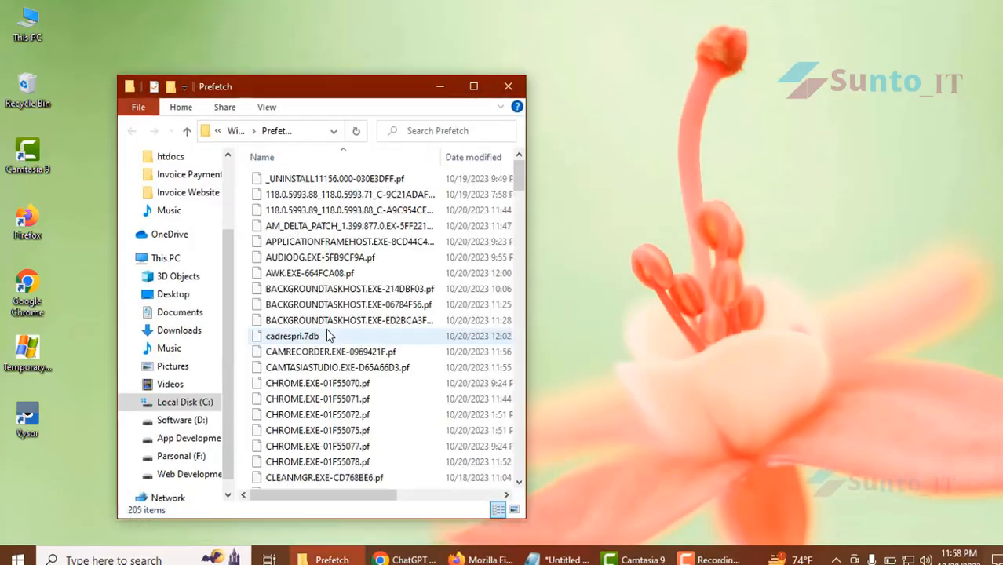
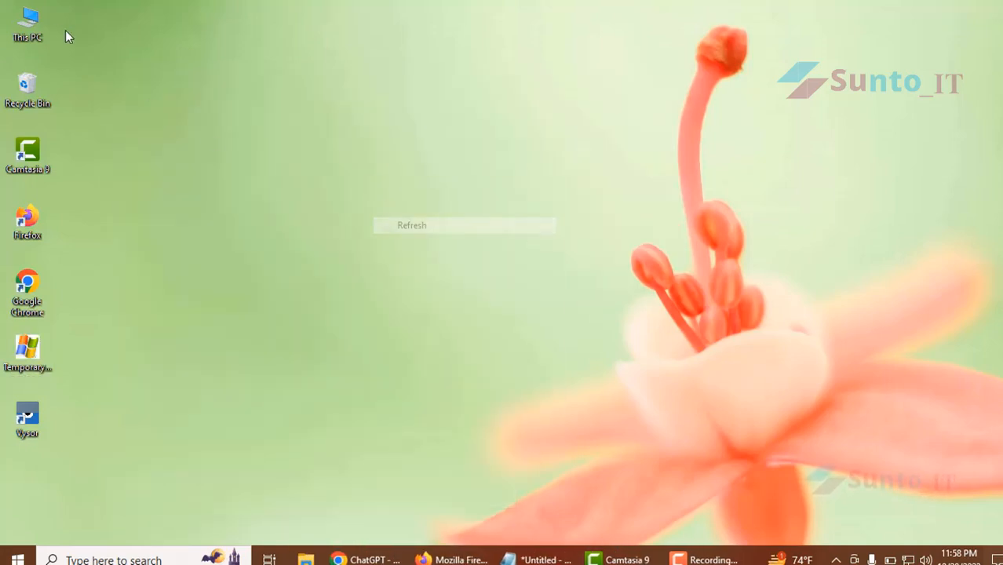
Open the SoftwareDistribution folder inside the Windows folder on Local Disk (C:)
{"action": "double_click", "coordinate": [31, 27]}
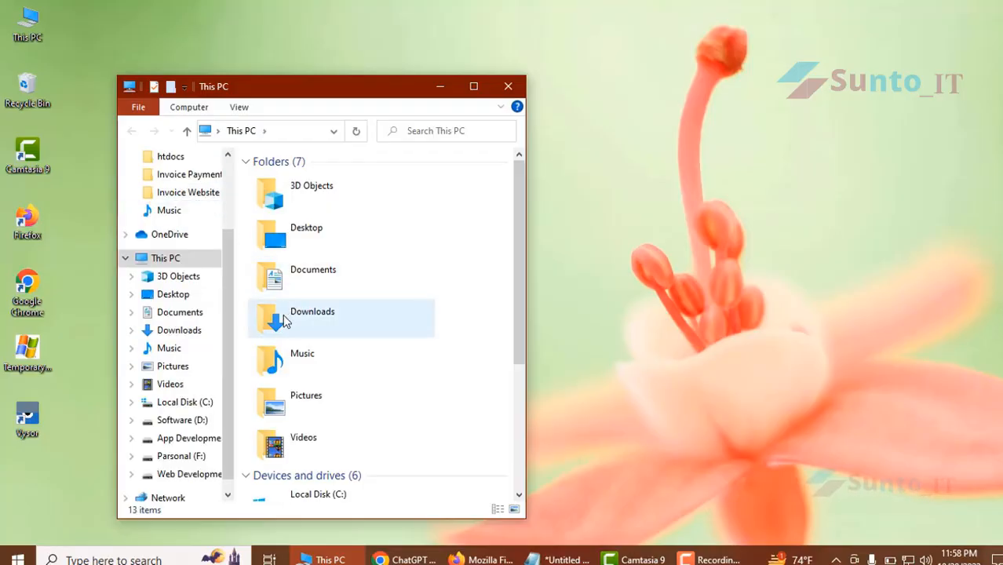
{"action": "scroll", "coordinate": [274, 322], "scroll_direction": "down", "scroll_amount": 3}
{"action": "left_click", "coordinate": [184, 402]}
{"action": "scroll", "coordinate": [283, 336], "scroll_direction": "right", "scroll_amount": 3}
{"action": "scroll", "coordinate": [283, 336], "scroll_direction": "left", "scroll_amount": 3}
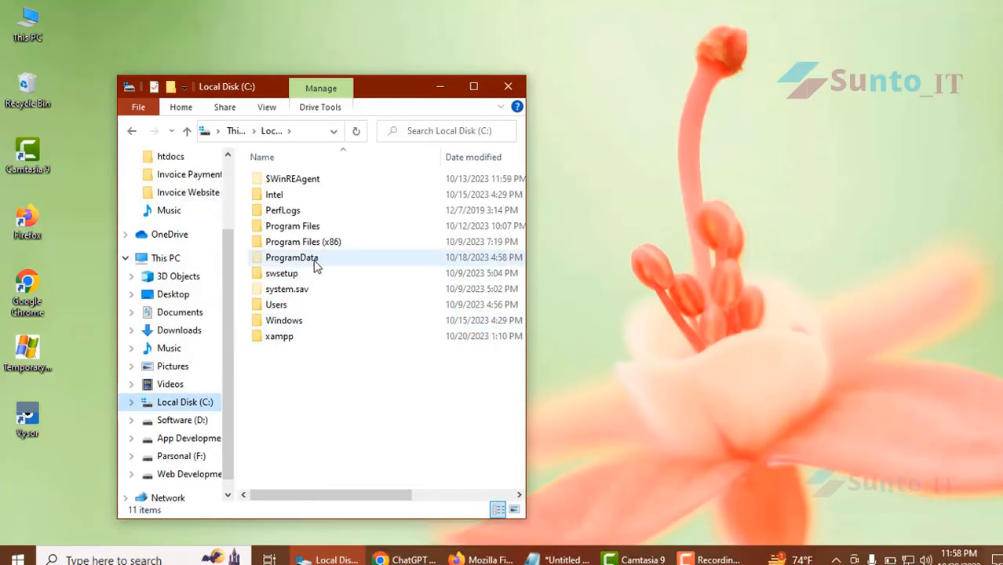
{"action": "double_click", "coordinate": [284, 320]}
{"action": "scroll", "coordinate": [328, 277], "scroll_direction": "down", "scroll_amount": 17}
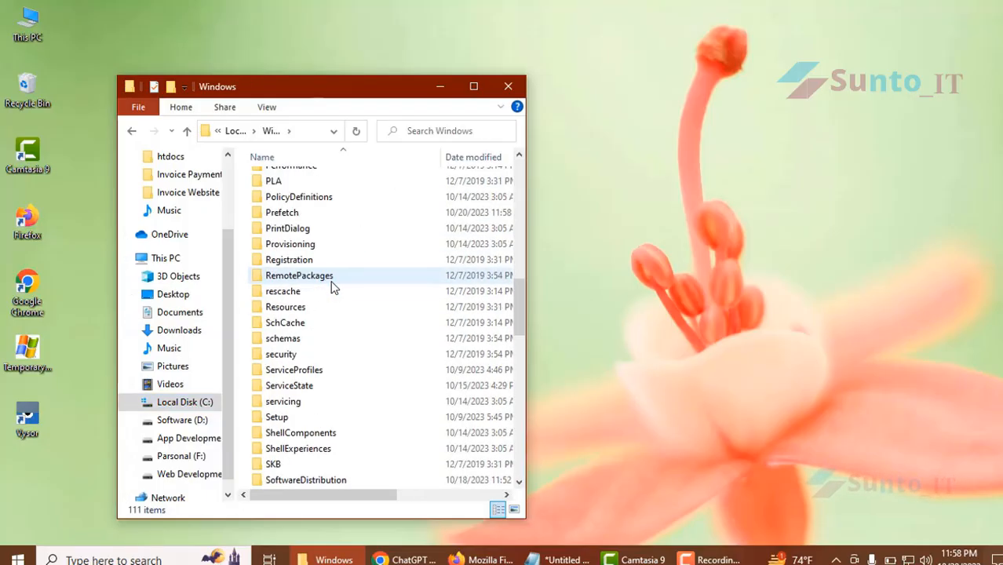
{"action": "double_click", "coordinate": [307, 338]}
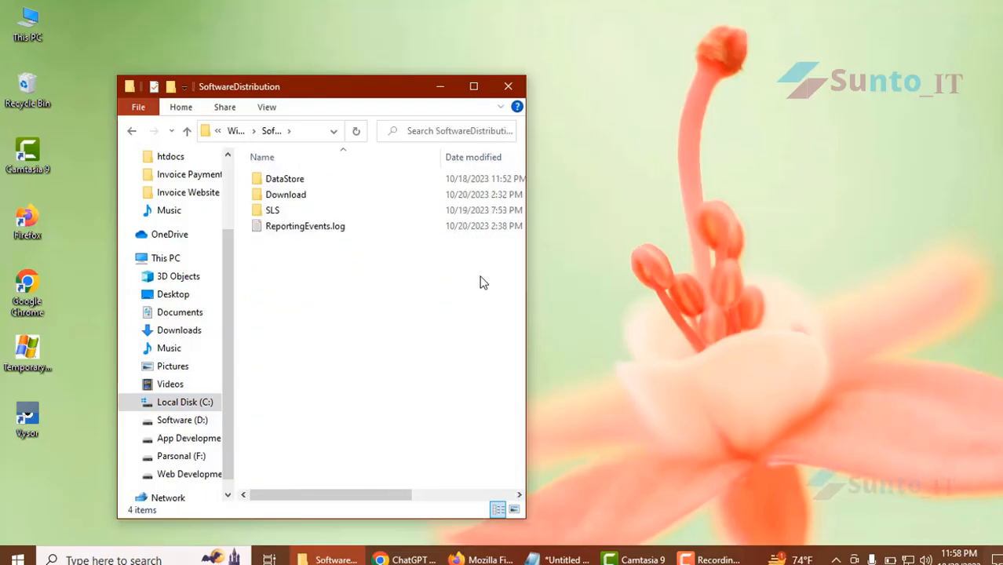
Delete all items in the SoftwareDistribution folder, granting administrator permission for all current items, and close the folder window
{"action": "left_click_drag", "start_coordinate": [480, 282], "coordinate": [284, 161]}
{"action": "key", "text": "Delete"}
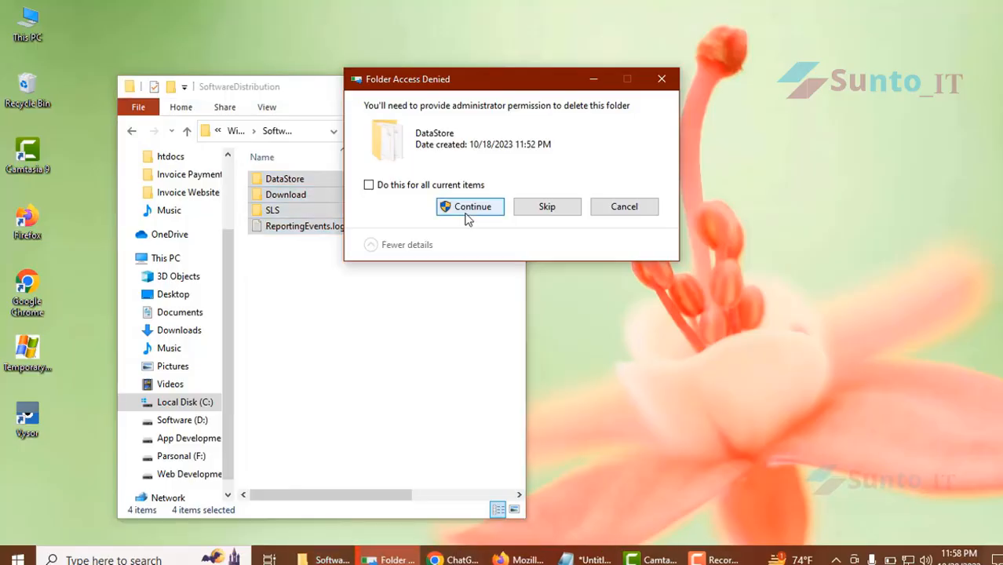
{"action": "left_click", "coordinate": [468, 208]}
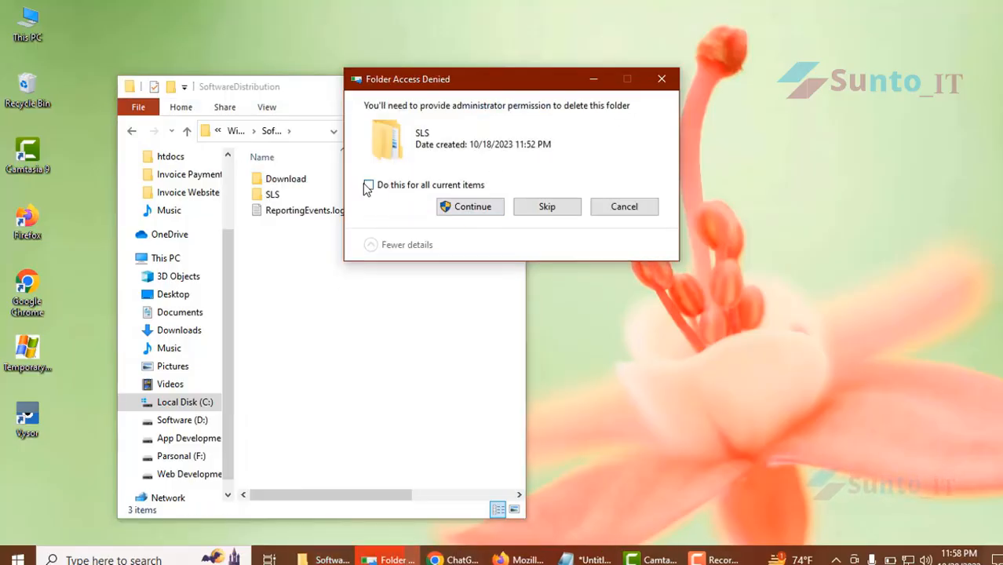
{"action": "left_click", "coordinate": [368, 185]}
{"action": "left_click", "coordinate": [463, 209]}
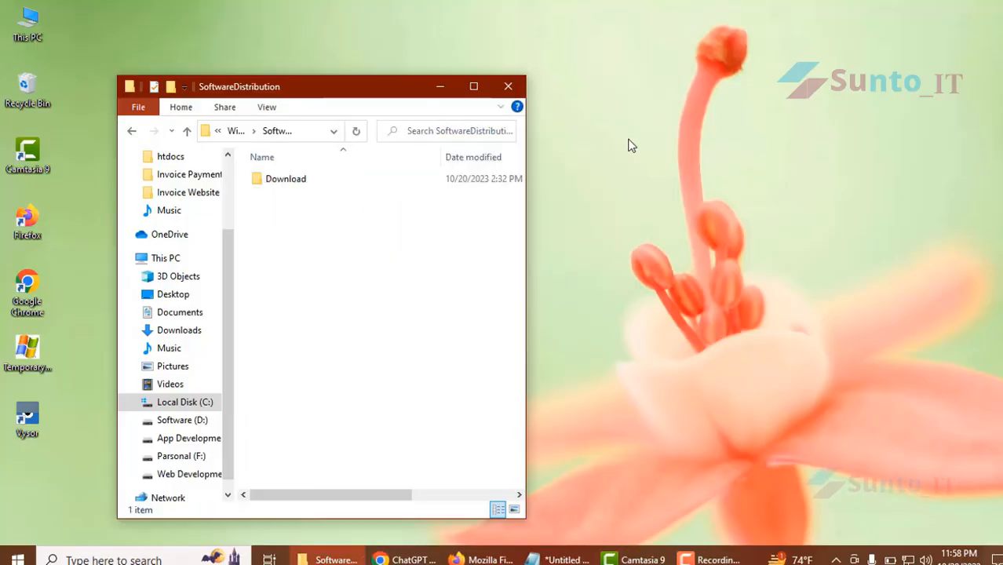
{"action": "left_click", "coordinate": [509, 86]}
Refresh the desktop several times
{"action": "right_click", "coordinate": [230, 191]}
{"action": "right_click", "coordinate": [314, 231]}
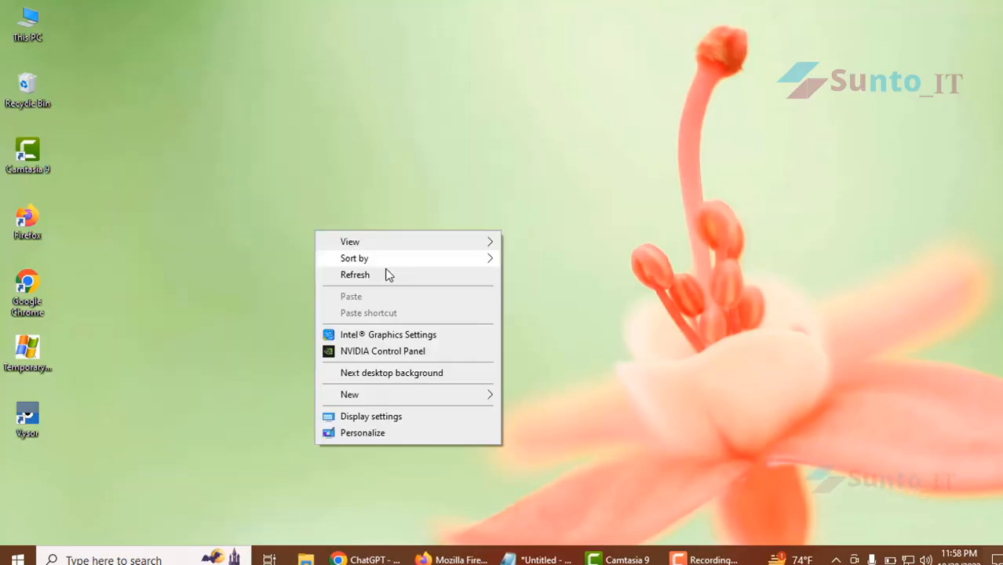
{"action": "left_click", "coordinate": [393, 274]}
{"action": "right_click", "coordinate": [353, 264]}
{"action": "left_click", "coordinate": [393, 307]}
{"action": "right_click", "coordinate": [378, 292]}
{"action": "left_click", "coordinate": [413, 339]}
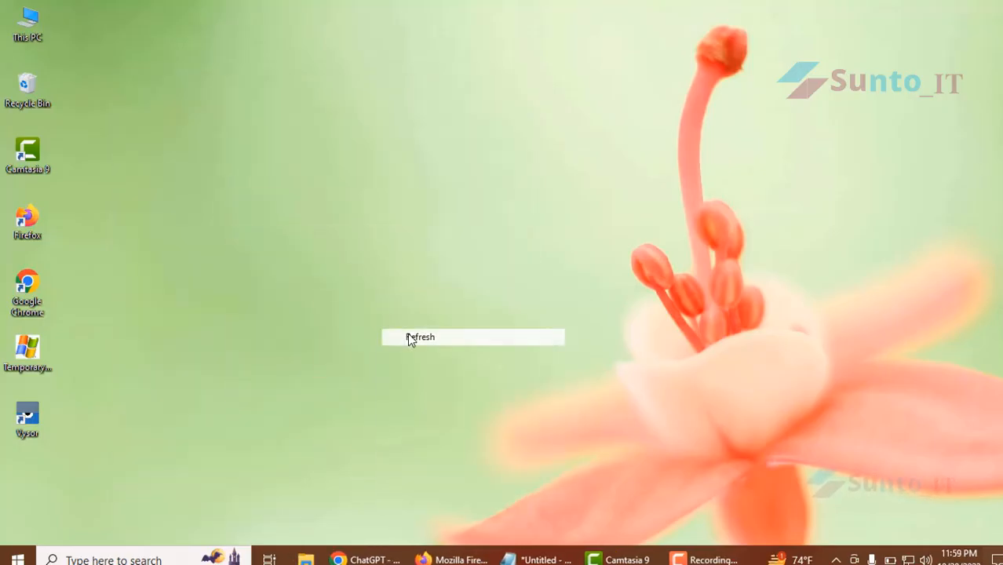
{"action": "right_click", "coordinate": [274, 244]}
{"action": "left_click", "coordinate": [323, 286]}
Switch to Firefox and clear its recent browsing history
{"action": "left_click", "coordinate": [707, 560]}
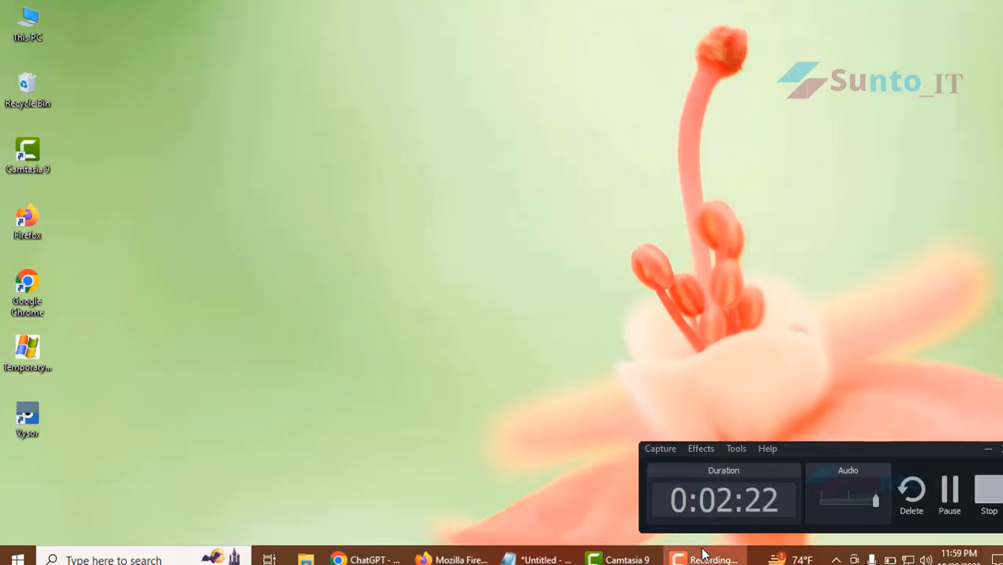
{"action": "left_click", "coordinate": [455, 560]}
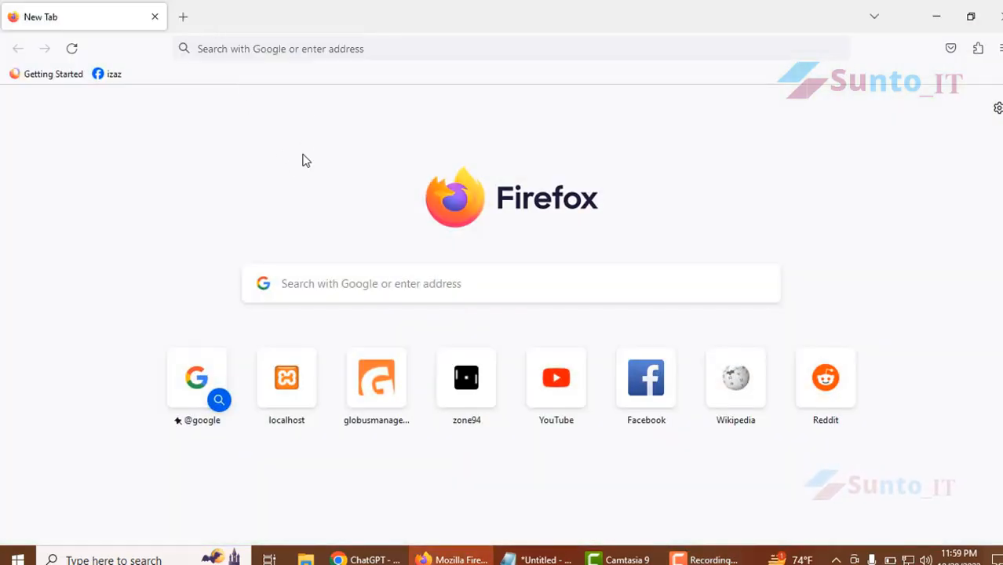
{"action": "key", "text": "ctrl+shift+Delete"}
{"action": "key", "text": "Return"}
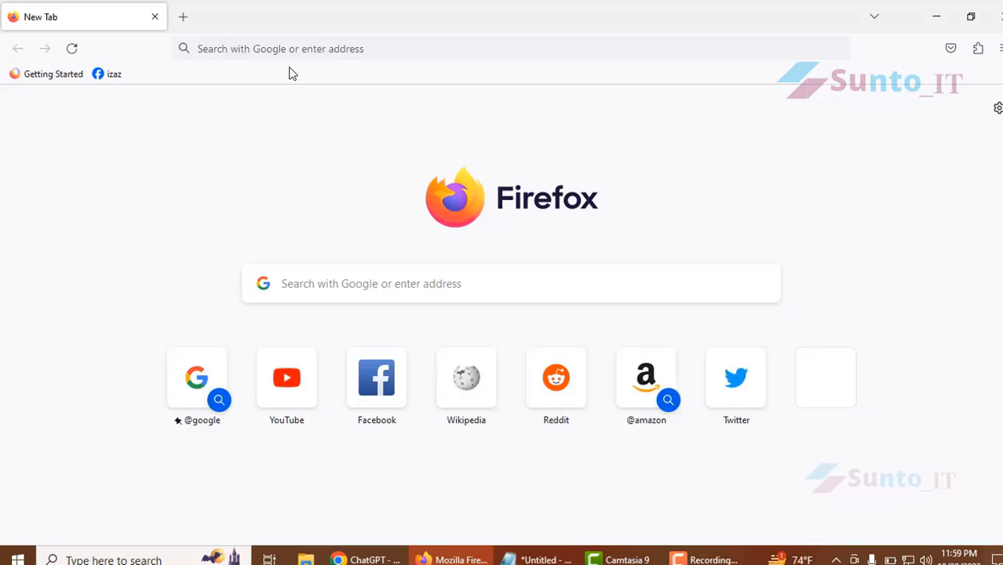
Clear Firefox's cookies, site data and cached web content in the Privacy & Security settings
{"action": "left_click", "coordinate": [995, 109]}
{"action": "left_click", "coordinate": [777, 361]}
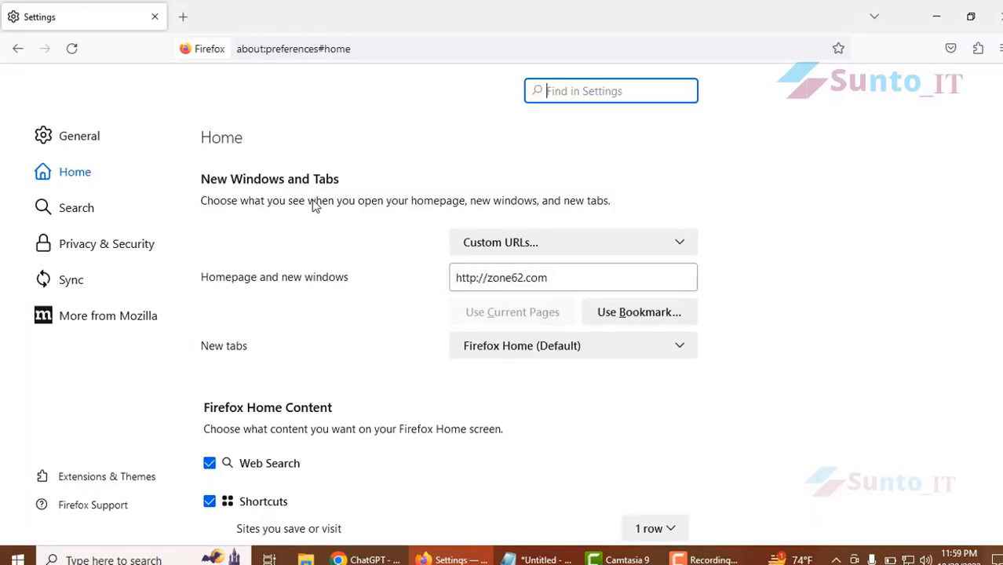
{"action": "left_click", "coordinate": [105, 245]}
{"action": "scroll", "coordinate": [567, 359], "scroll_direction": "down", "scroll_amount": 7}
{"action": "left_click", "coordinate": [675, 457]}
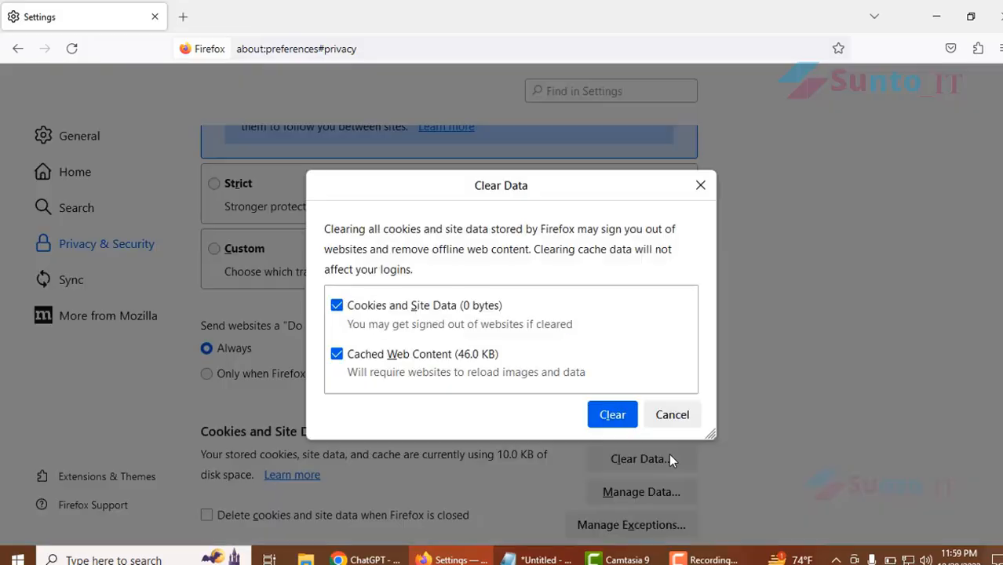
{"action": "key", "text": "Return"}
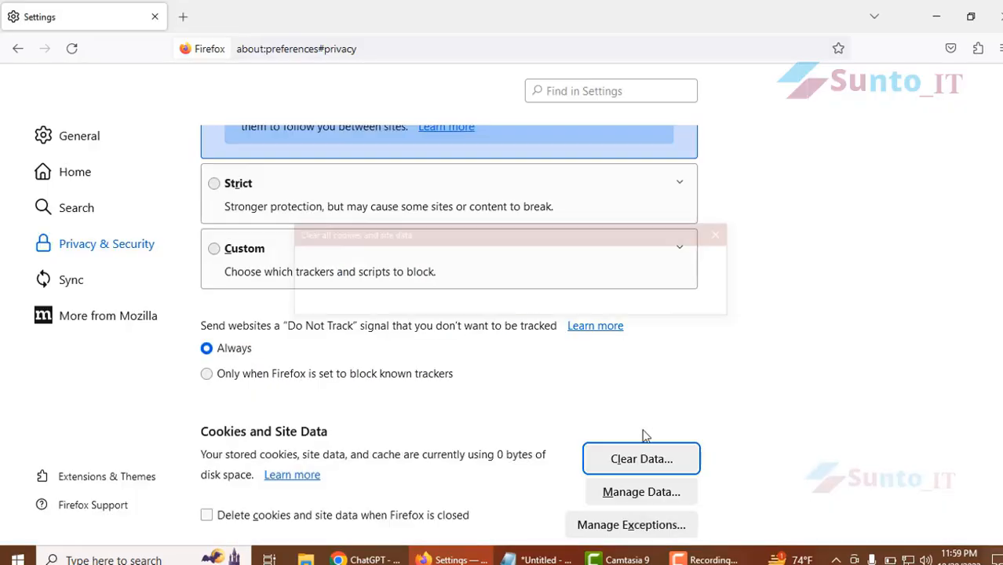
Clear the browsing history from the privacy settings, and replace the settings tab with a new tab
{"action": "scroll", "coordinate": [646, 428], "scroll_direction": "down", "scroll_amount": 10}
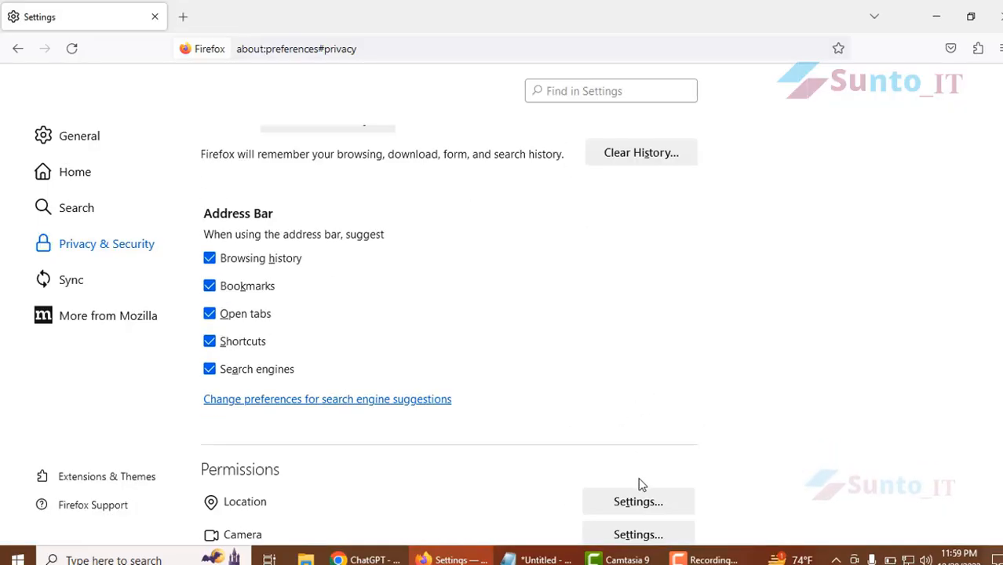
{"action": "left_click", "coordinate": [643, 153]}
{"action": "key", "text": "Return"}
{"action": "left_click", "coordinate": [182, 19]}
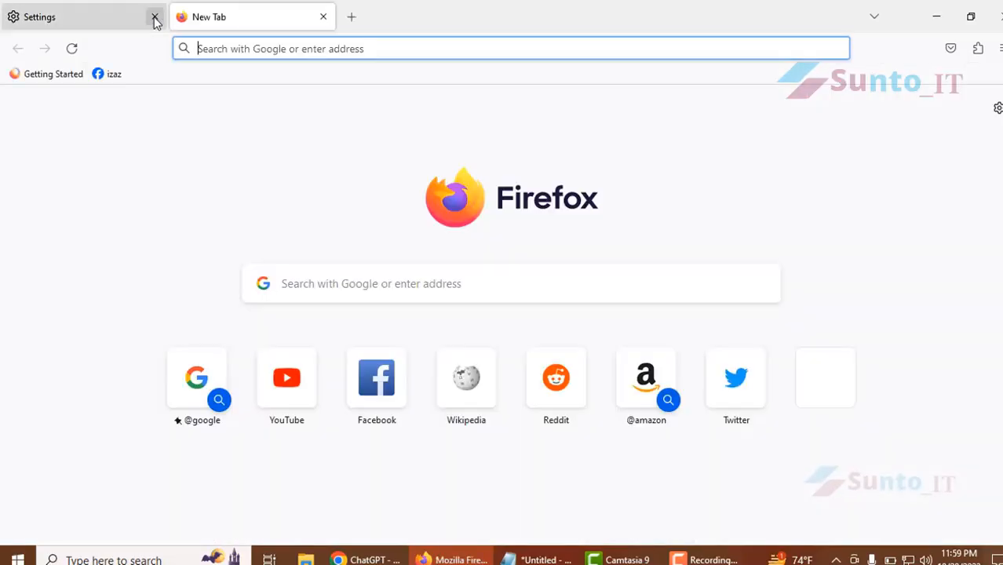
{"action": "left_click", "coordinate": [154, 16]}
{"action": "left_click", "coordinate": [226, 48]}
{"action": "type", "text": "w"}
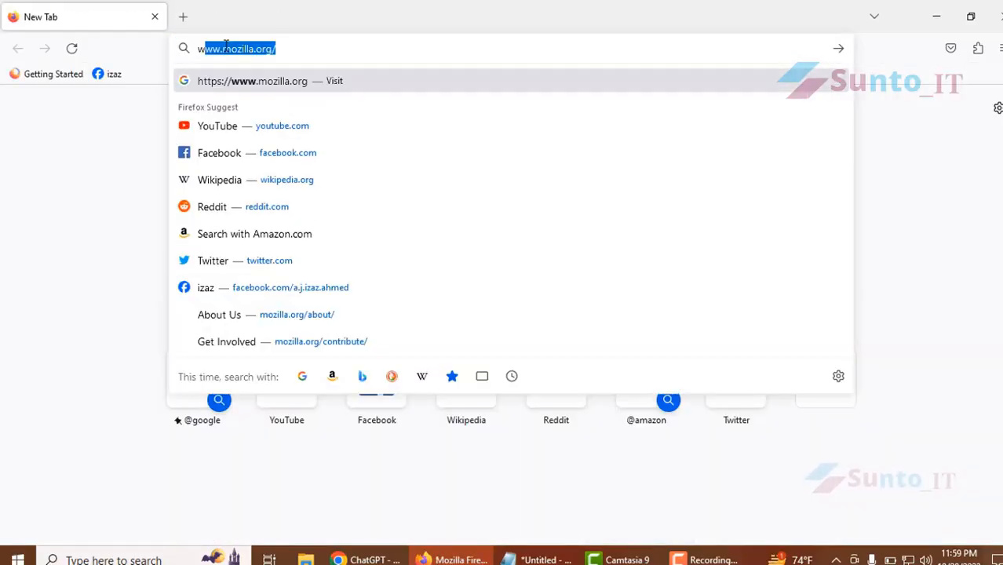
{"action": "key", "text": "BackSpace"}
{"action": "key", "text": "BackSpace"}
{"action": "type", "text": "fire"}
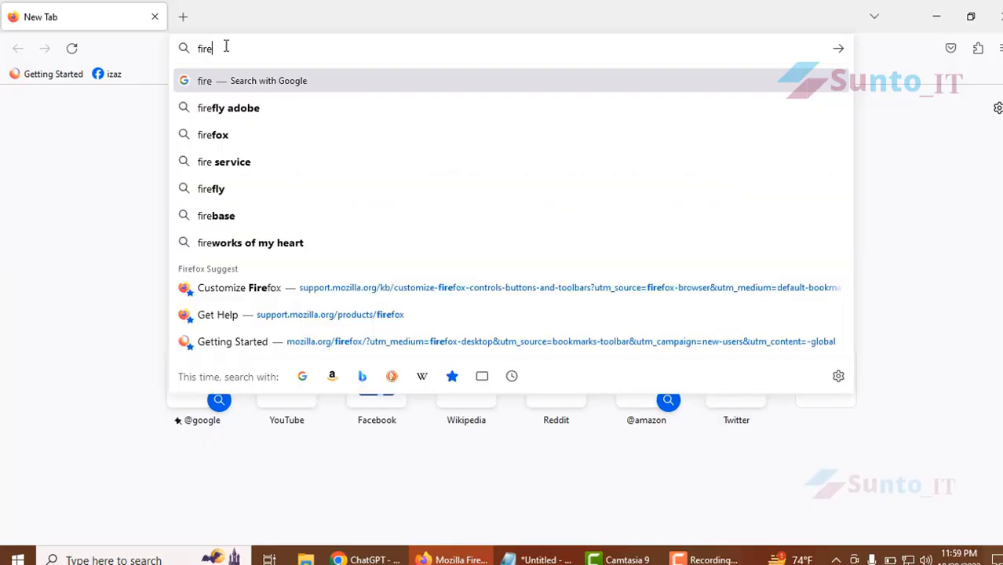
{"action": "key", "text": "BackSpace"}
{"action": "key", "text": "BackSpace"}
{"action": "key", "text": "BackSpace"}
{"action": "key", "text": "BackSpace"}
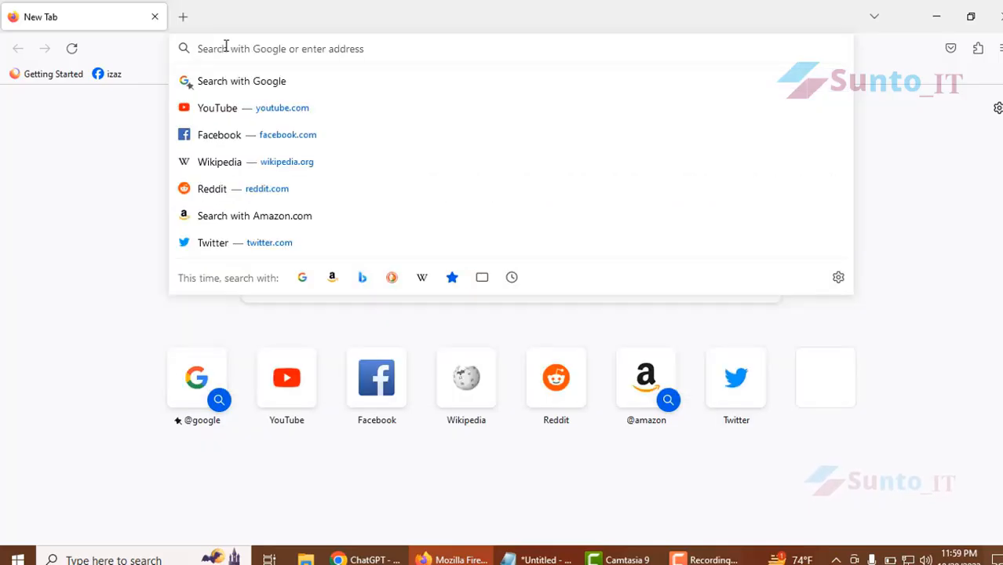
Search the web for "winsubscribe vpn firefox"
{"action": "type", "text": "winsu"}
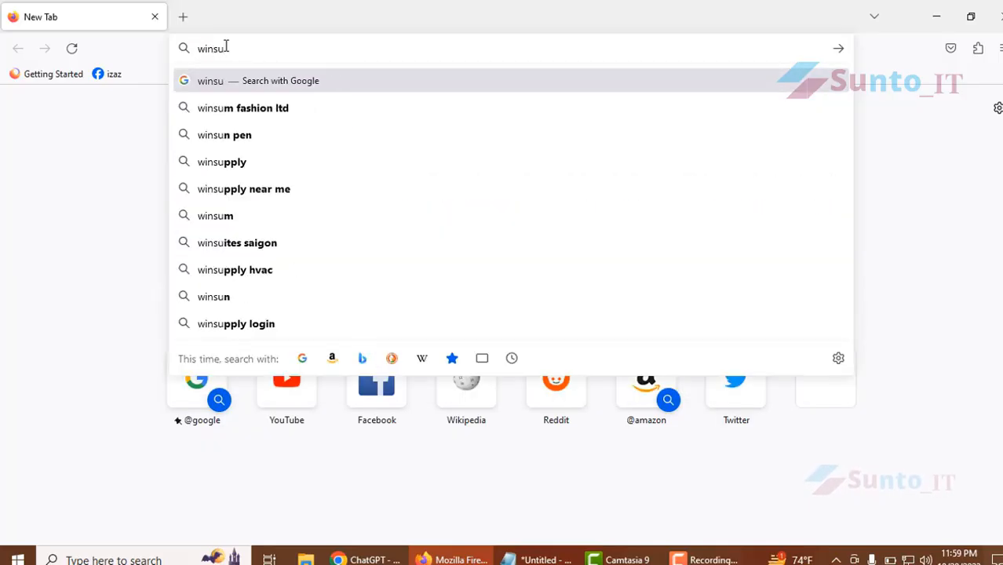
{"action": "type", "text": "bs"}
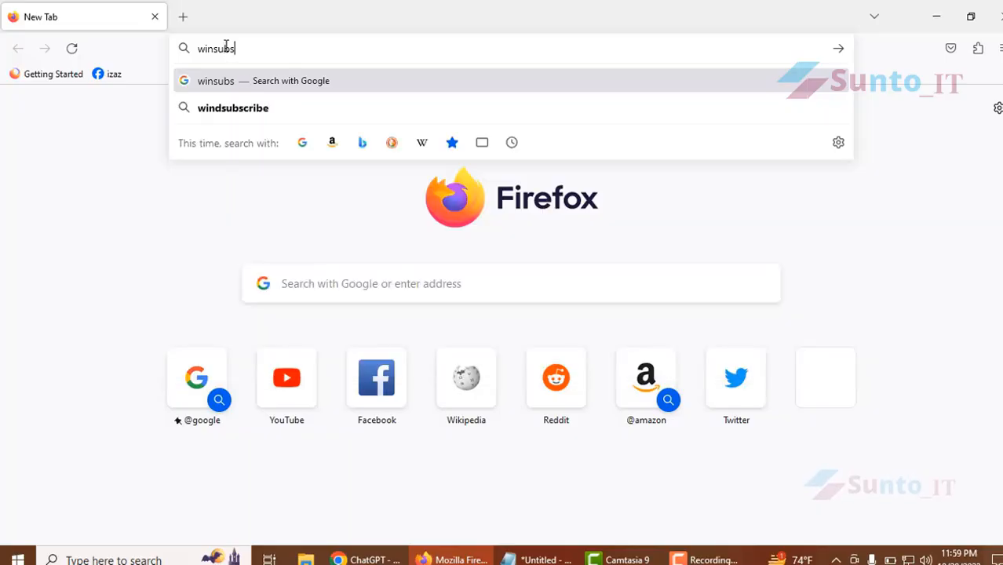
{"action": "type", "text": "cribe v"}
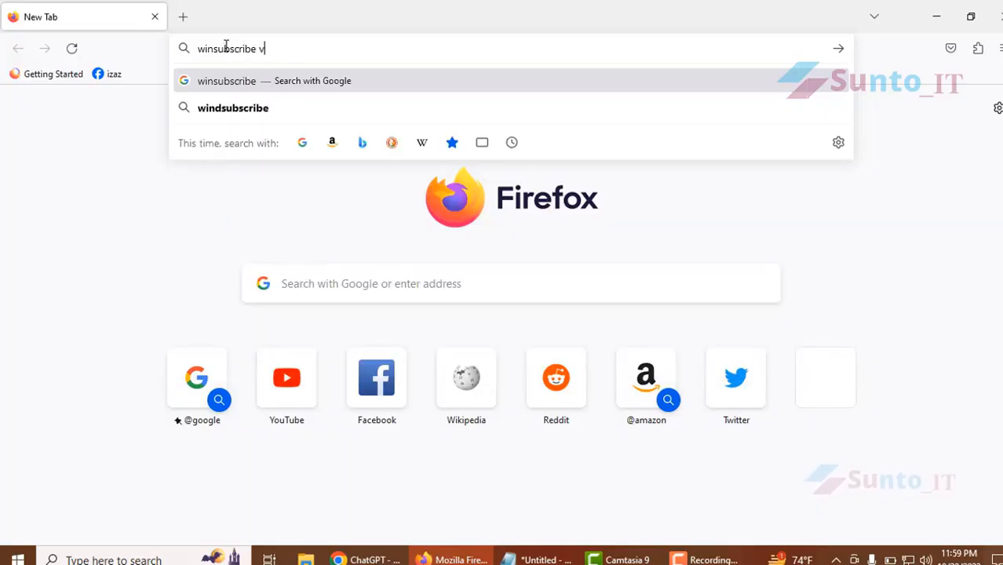
{"action": "type", "text": "pn fire"}
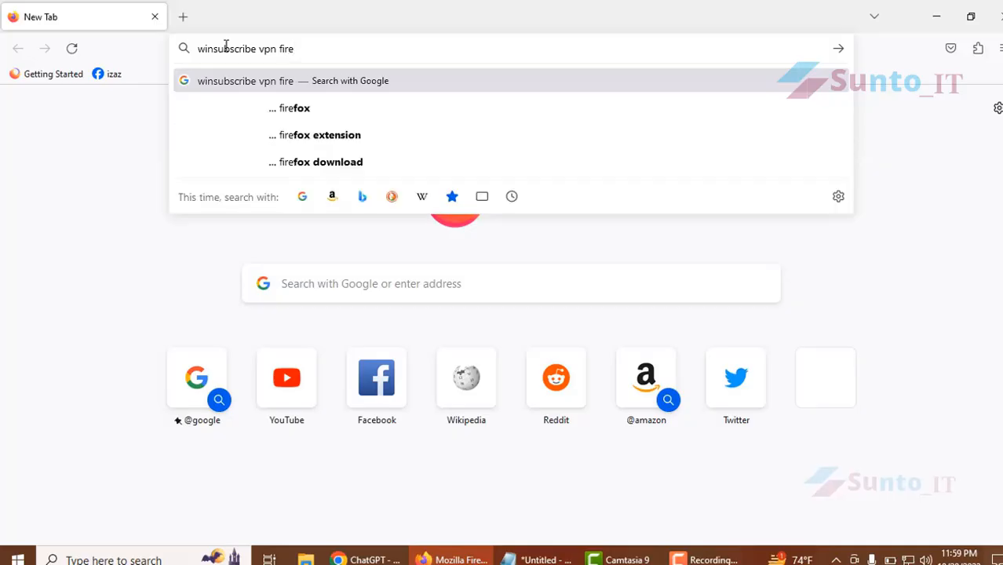
{"action": "type", "text": "fozx"}
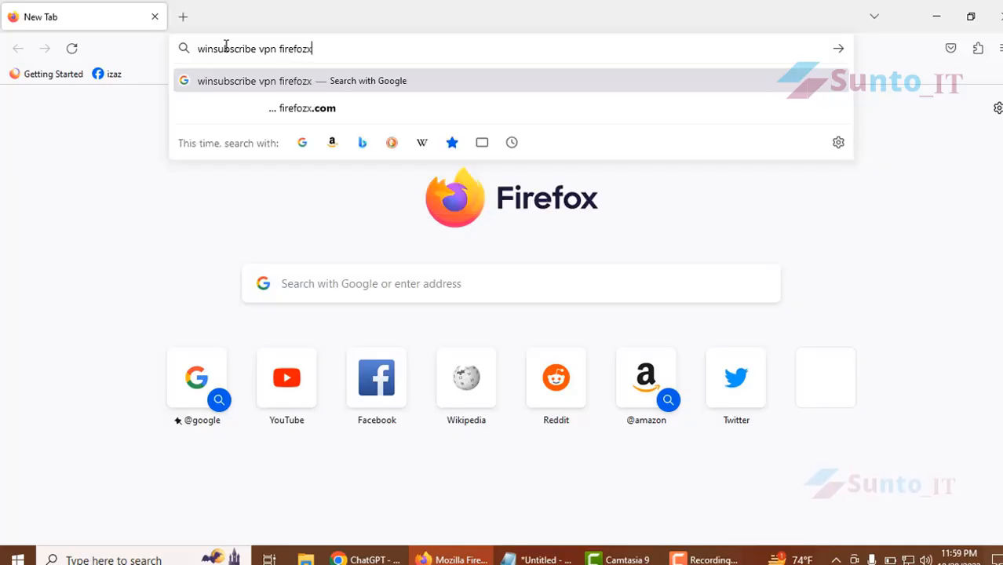
{"action": "key", "text": "BackSpace"}
{"action": "key", "text": "BackSpace"}
{"action": "type", "text": "x"}
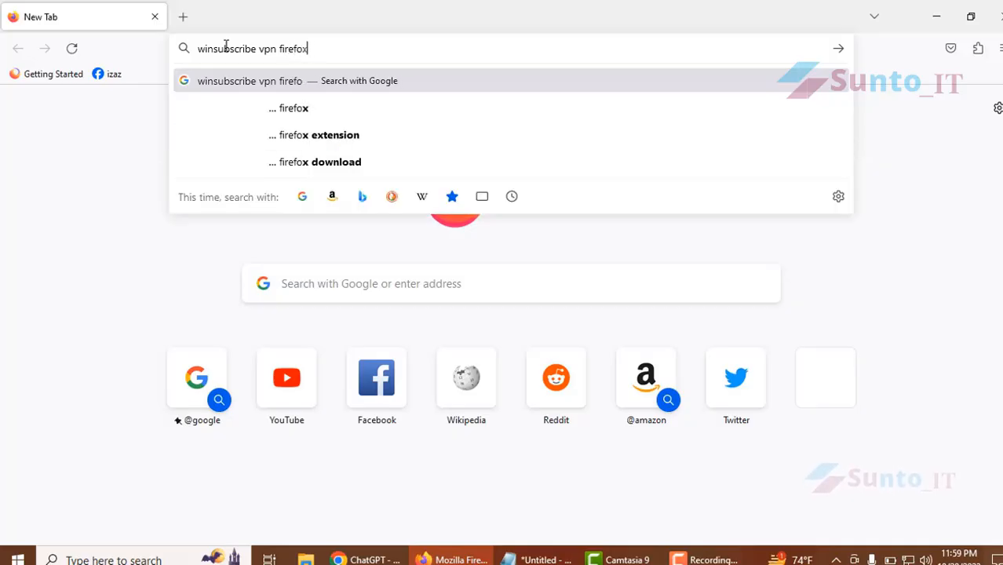
{"action": "key", "text": "Return"}
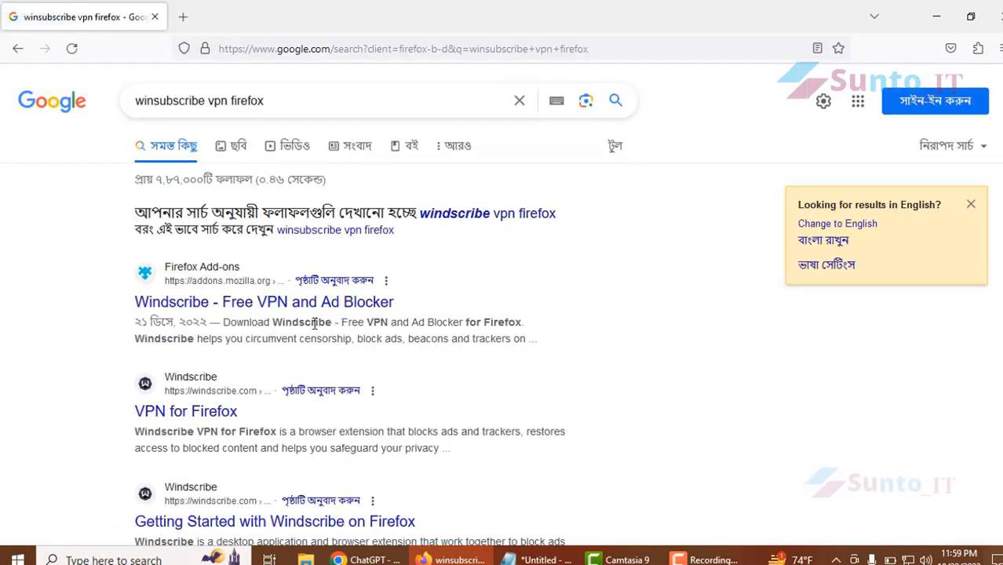
Open the "Windscribe - Free VPN and Ad Blocker" result on Firefox Add-ons and view the add-on's description
{"action": "left_click", "coordinate": [291, 312]}
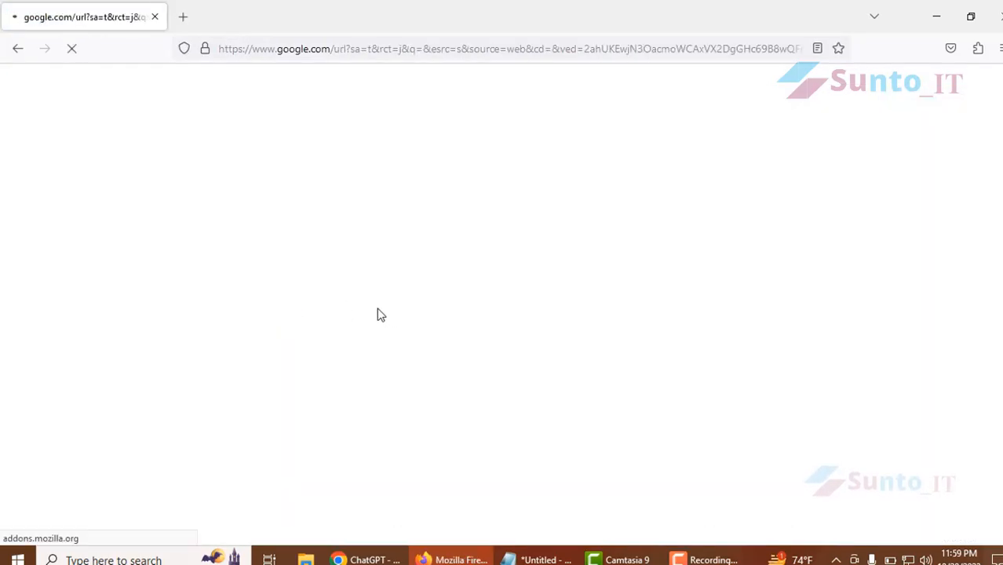
{"action": "scroll", "coordinate": [165, 227], "scroll_direction": "down", "scroll_amount": 3}
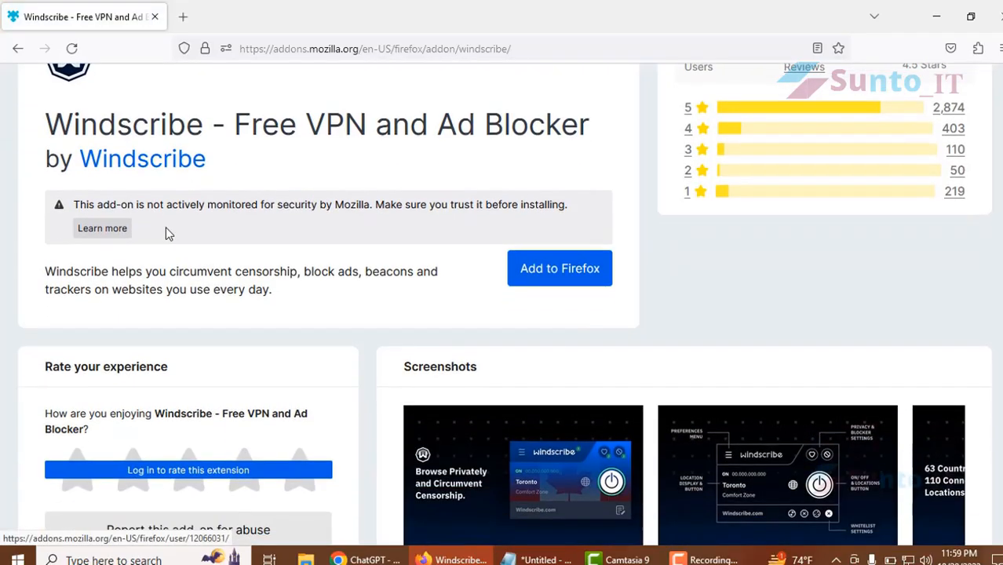
{"action": "triple_click", "coordinate": [214, 139]}
{"action": "left_click", "coordinate": [339, 136]}
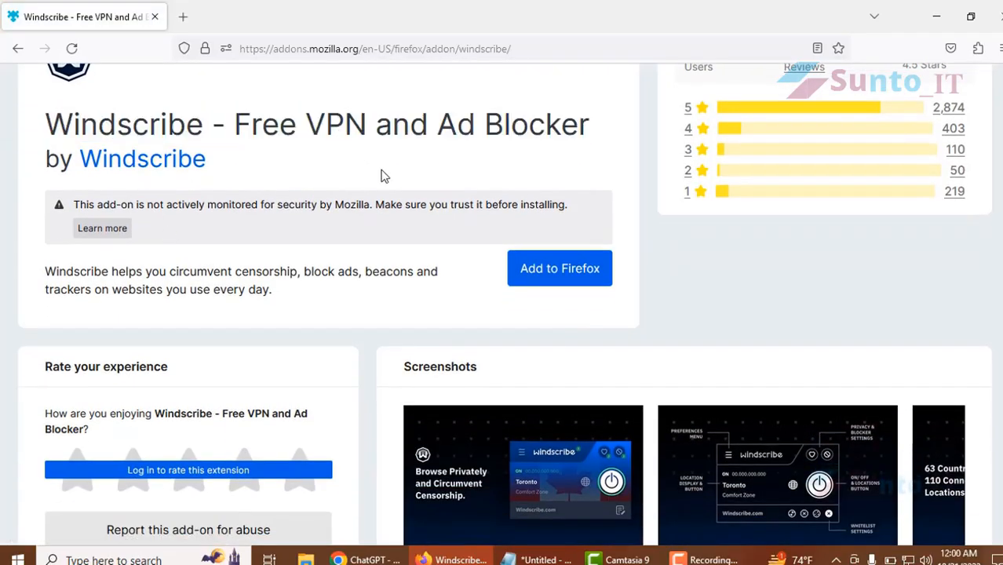
Add the Windscribe extension to Firefox with its requested permissions, and allow it to run in private windows
{"action": "left_click", "coordinate": [559, 271]}
{"action": "scroll", "coordinate": [510, 292], "scroll_direction": "up", "scroll_amount": 2}
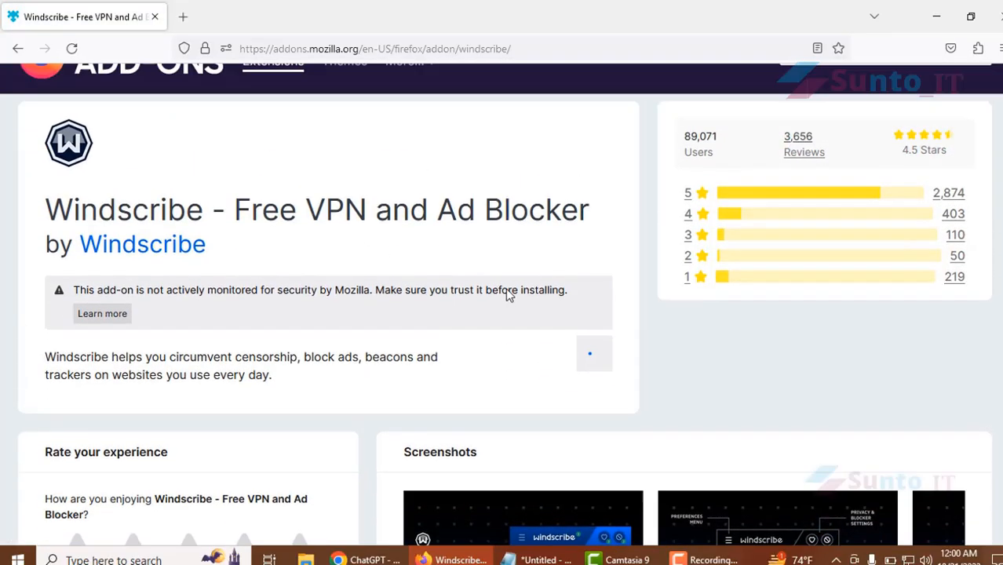
{"action": "scroll", "coordinate": [549, 314], "scroll_direction": "up", "scroll_amount": 1}
{"action": "scroll", "coordinate": [598, 325], "scroll_direction": "down", "scroll_amount": 5}
{"action": "scroll", "coordinate": [588, 346], "scroll_direction": "up", "scroll_amount": 5}
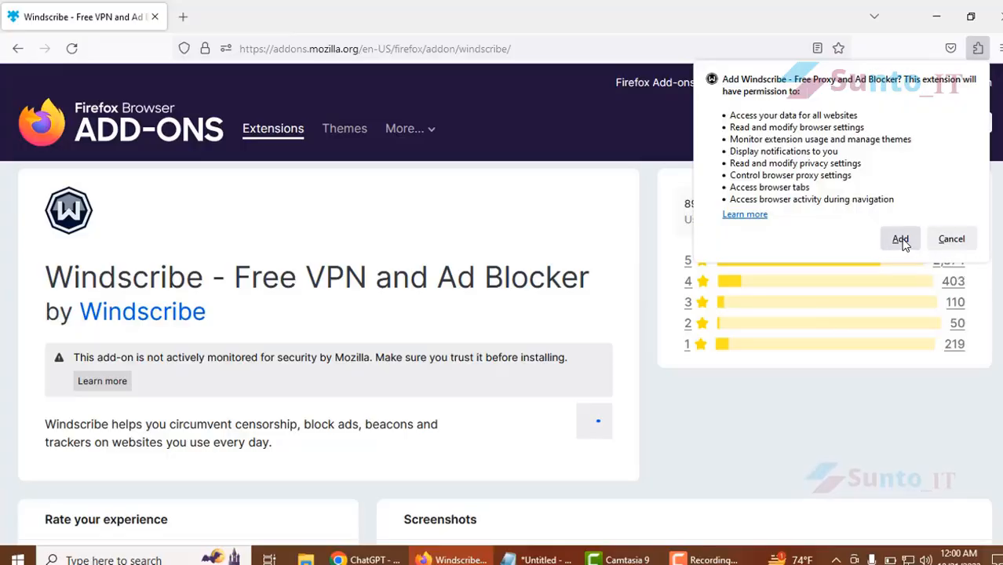
{"action": "left_click", "coordinate": [900, 238]}
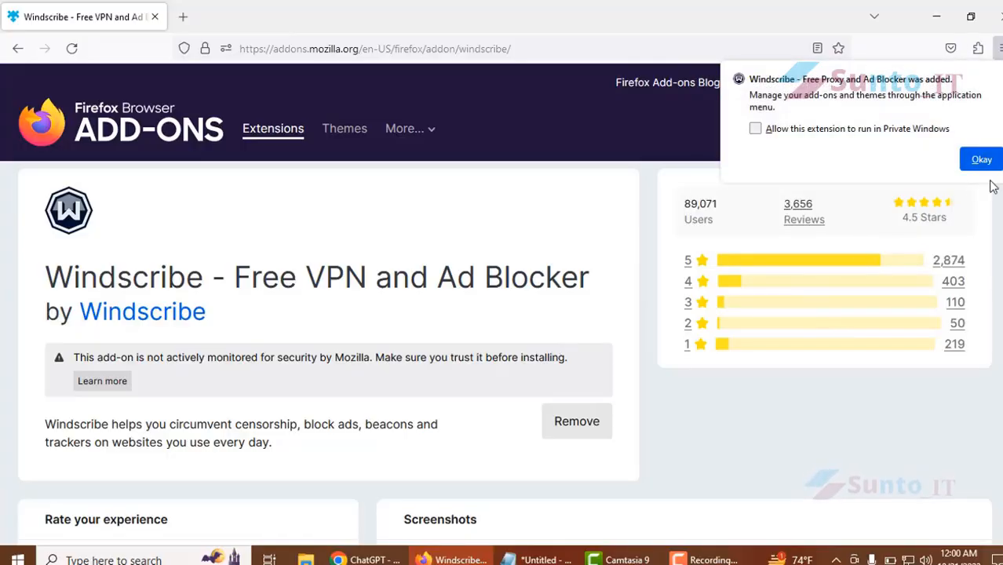
{"action": "left_click", "coordinate": [820, 132]}
{"action": "left_click", "coordinate": [975, 161]}
Open the Windscribe extension, start its sign-up and choose the Pro plan
{"action": "left_click", "coordinate": [978, 49]}
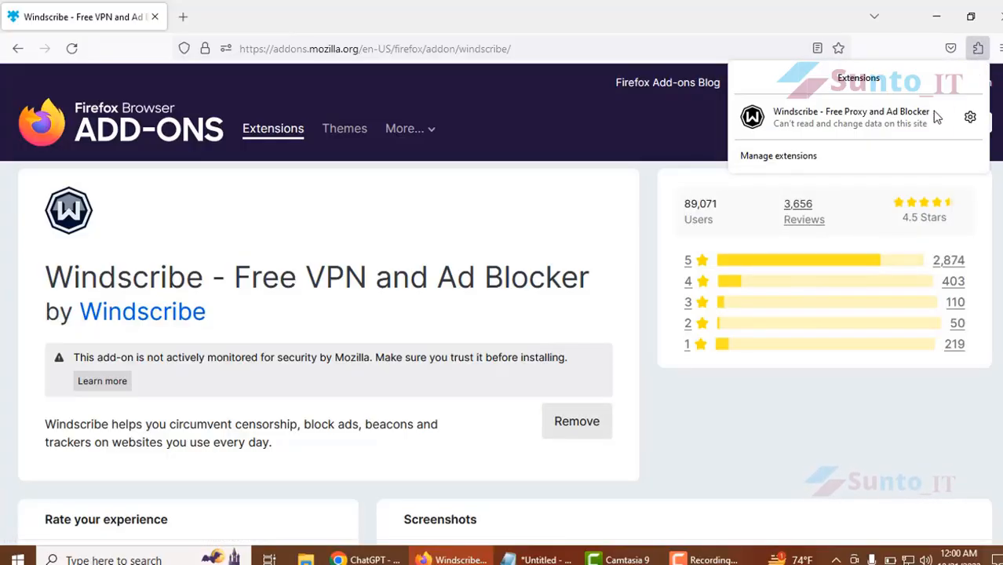
{"action": "left_click", "coordinate": [864, 114]}
{"action": "left_click", "coordinate": [873, 226]}
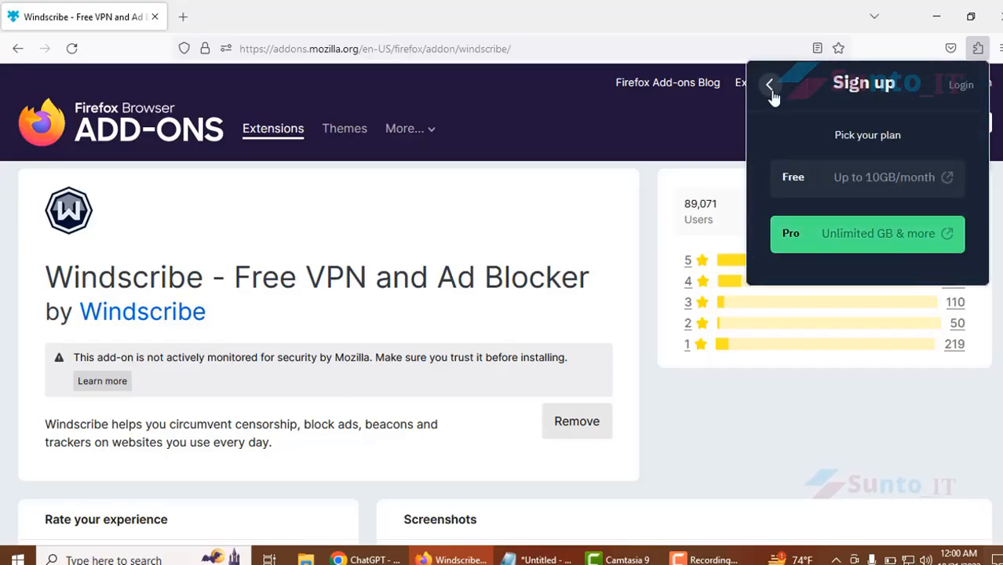
{"action": "left_click", "coordinate": [865, 239]}
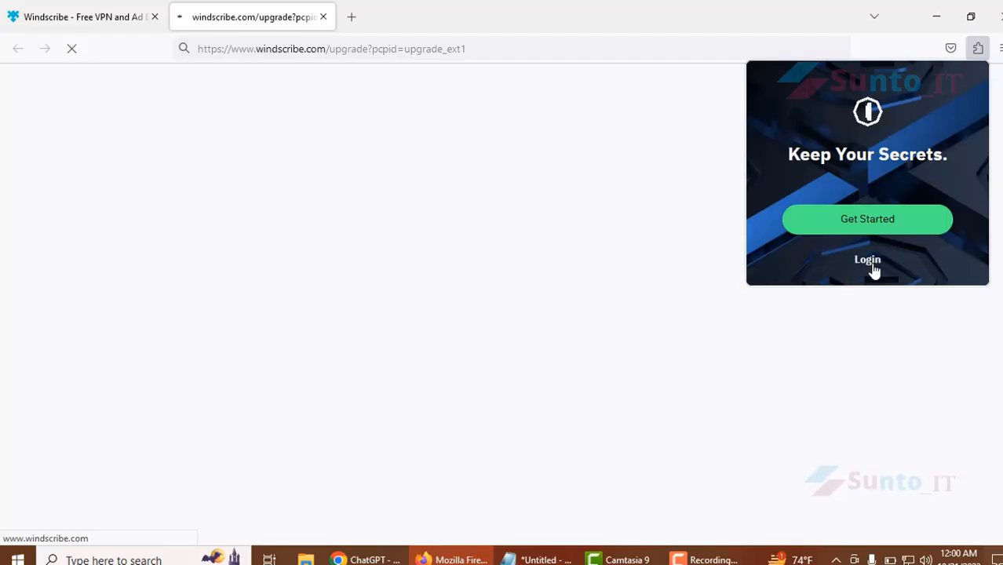
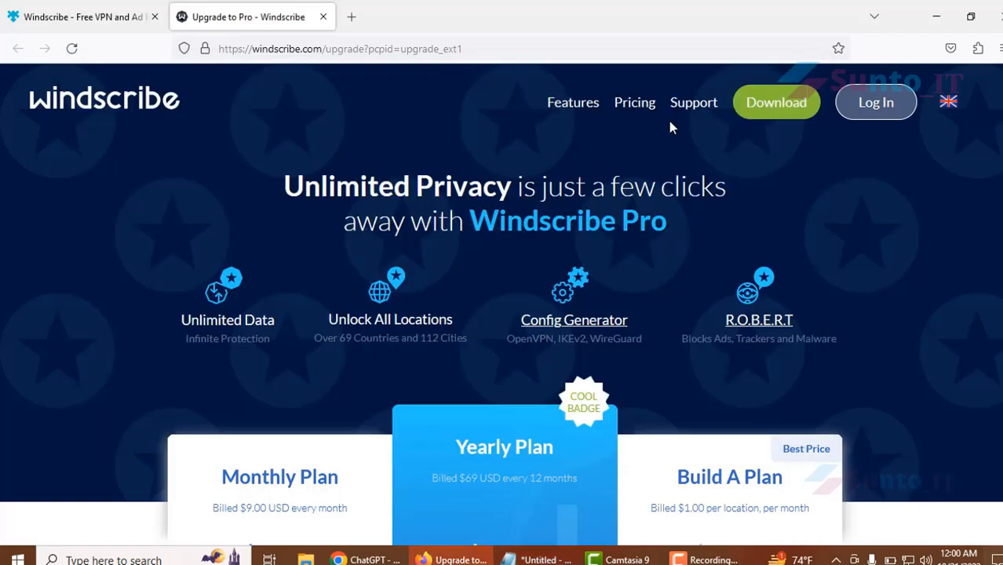
Open the Windscribe extension's login form from the add-on page, paste the saved username and password, and keep only the username in the Username field
{"action": "left_click", "coordinate": [129, 13]}
{"action": "left_click", "coordinate": [978, 49]}
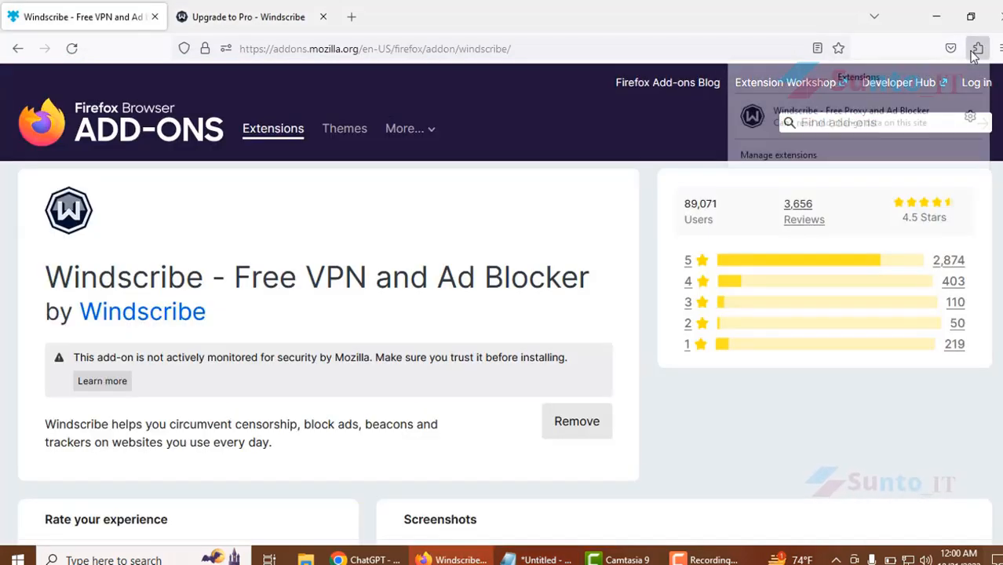
{"action": "left_click", "coordinate": [885, 119]}
{"action": "left_click", "coordinate": [842, 160]}
{"action": "key", "text": "ctrl+v"}
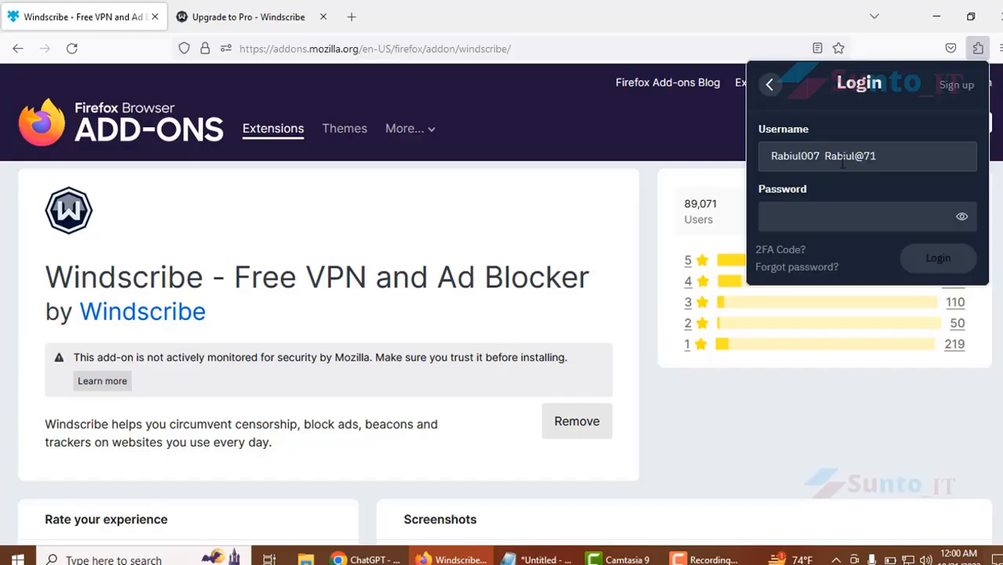
{"action": "left_click_drag", "start_coordinate": [830, 159], "coordinate": [921, 163]}
{"action": "left_click", "coordinate": [844, 159]}
{"action": "key", "text": "BackSpace"}
Enter the account password in the Password field, log in to Windscribe and skip the tutorial
{"action": "left_click", "coordinate": [812, 214]}
{"action": "key", "text": "ctrl+v"}
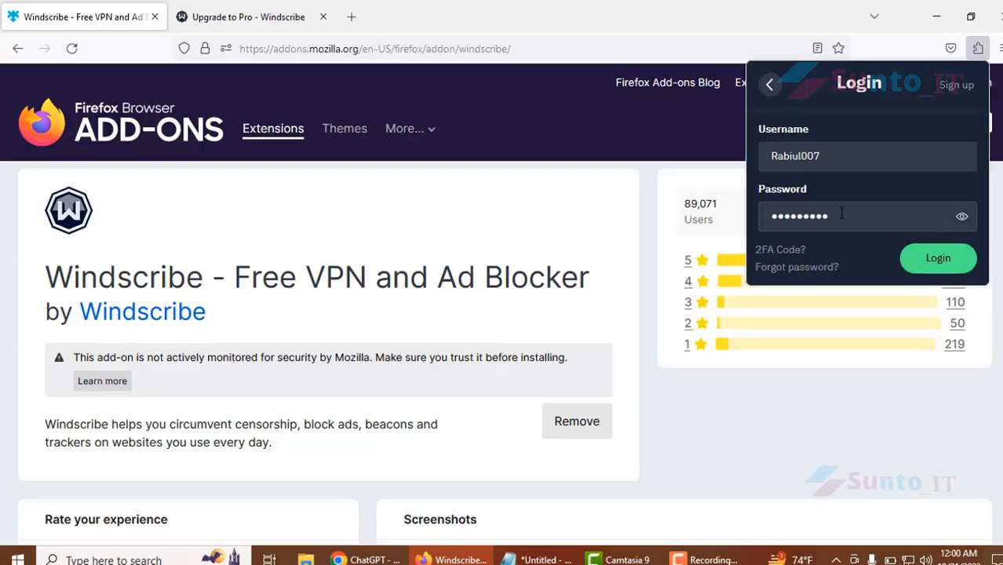
{"action": "left_click", "coordinate": [934, 259]}
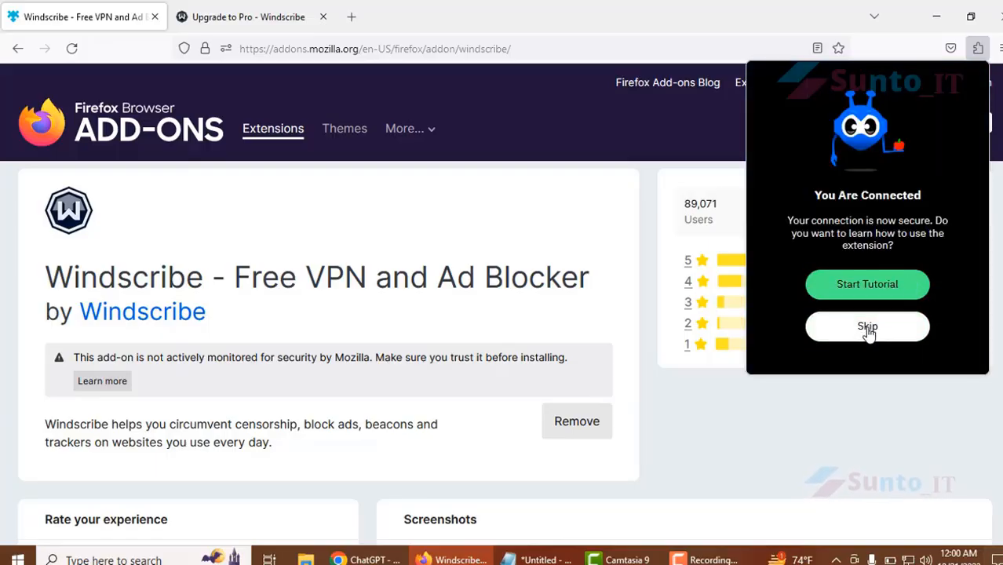
{"action": "left_click", "coordinate": [868, 331]}
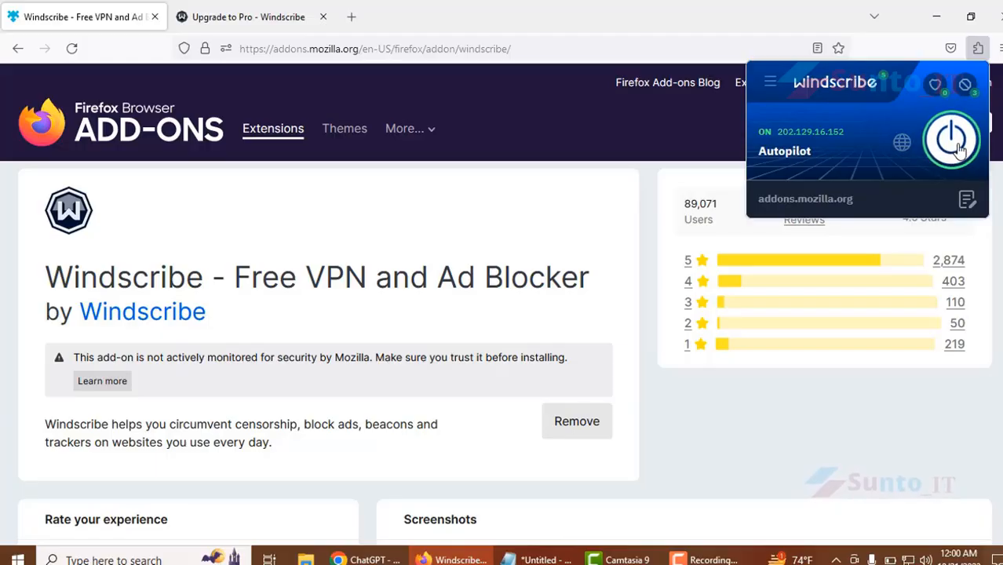
Connect the VPN to the Mumbai Mahim server under India in the Windscribe locations
{"action": "left_click", "coordinate": [902, 142]}
{"action": "scroll", "coordinate": [854, 244], "scroll_direction": "down", "scroll_amount": 10}
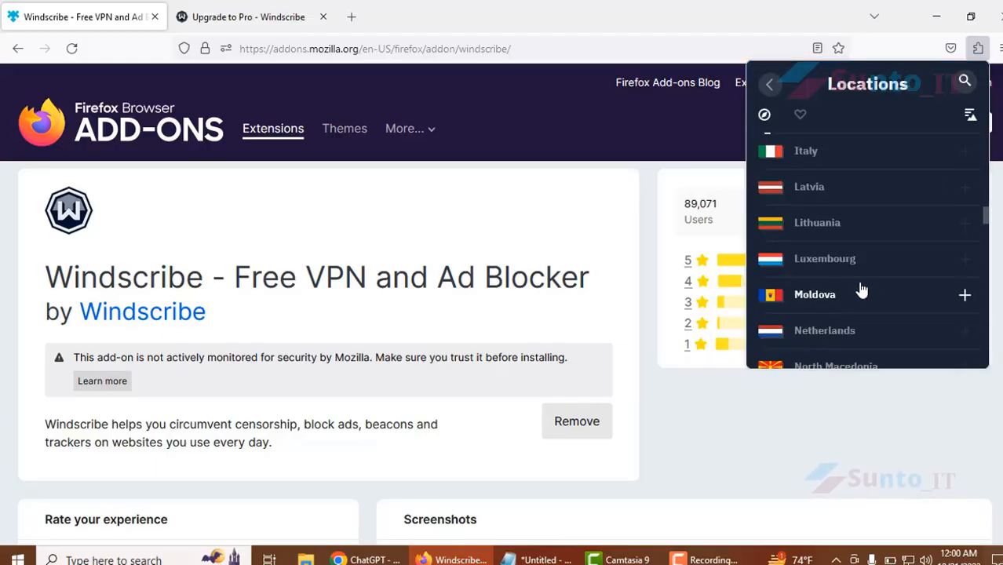
{"action": "scroll", "coordinate": [856, 283], "scroll_direction": "up", "scroll_amount": 4}
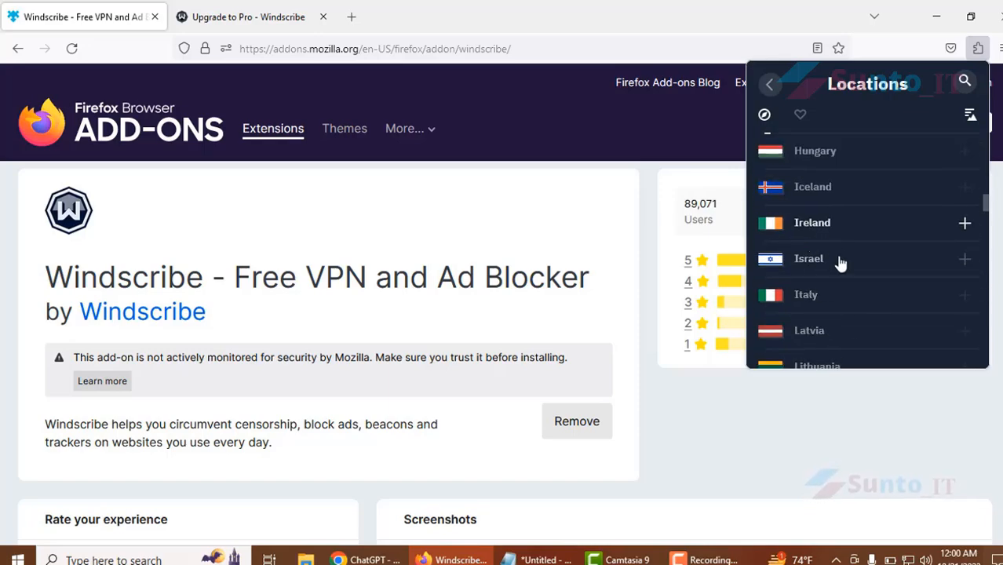
{"action": "scroll", "coordinate": [839, 264], "scroll_direction": "up", "scroll_amount": 1}
{"action": "scroll", "coordinate": [837, 267], "scroll_direction": "down", "scroll_amount": 3}
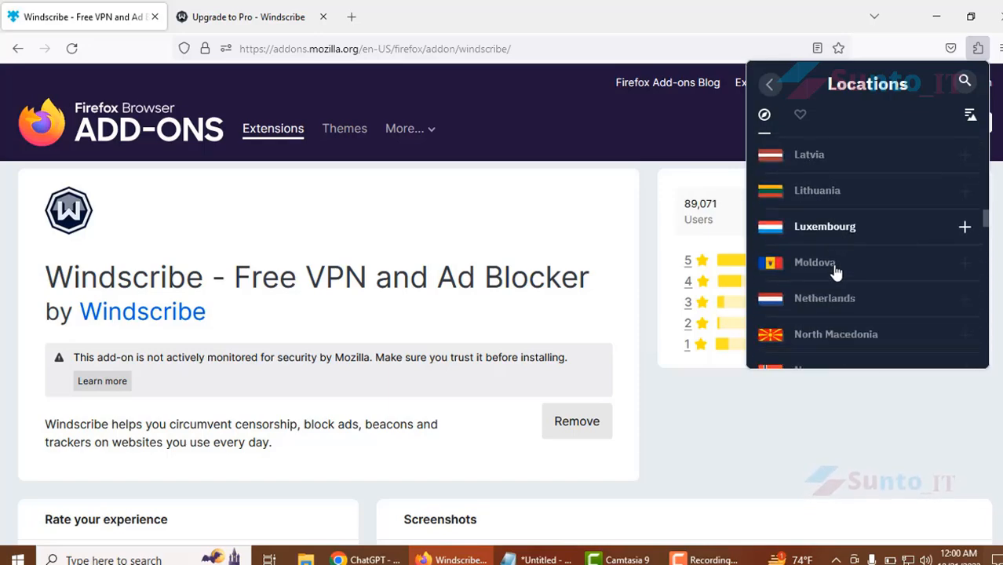
{"action": "scroll", "coordinate": [837, 272], "scroll_direction": "down", "scroll_amount": 8}
{"action": "scroll", "coordinate": [838, 294], "scroll_direction": "up", "scroll_amount": 1}
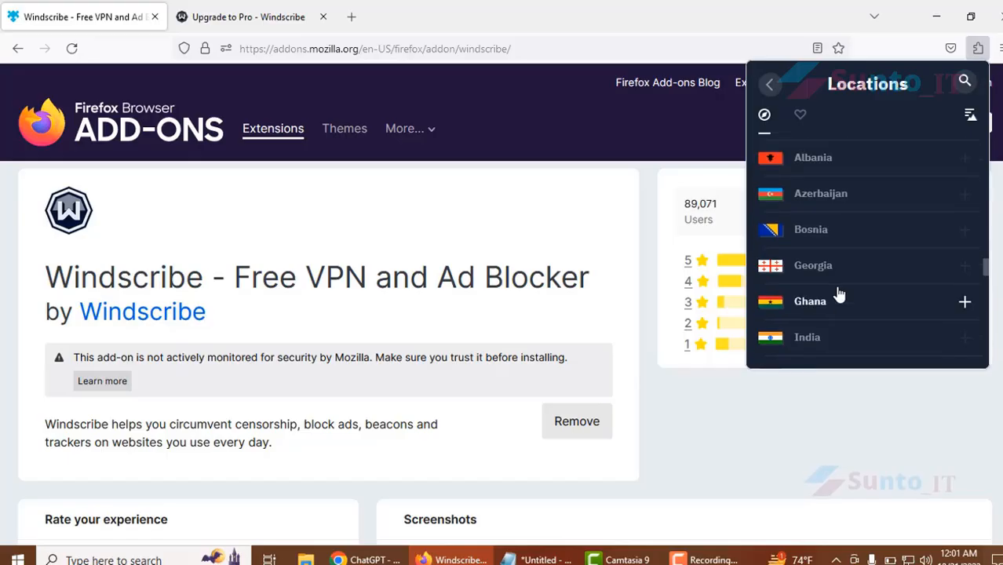
{"action": "left_click", "coordinate": [848, 340]}
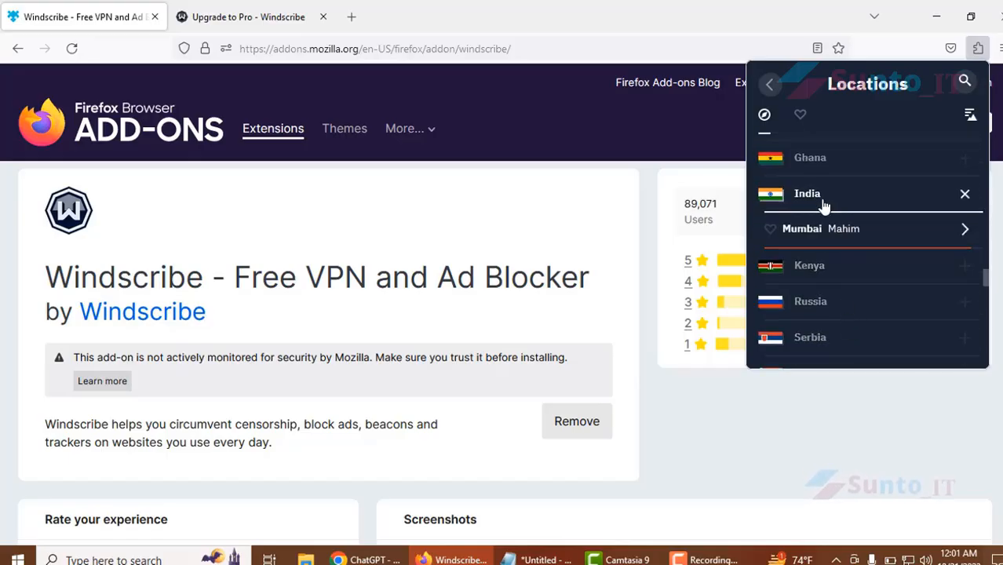
{"action": "left_click", "coordinate": [795, 235]}
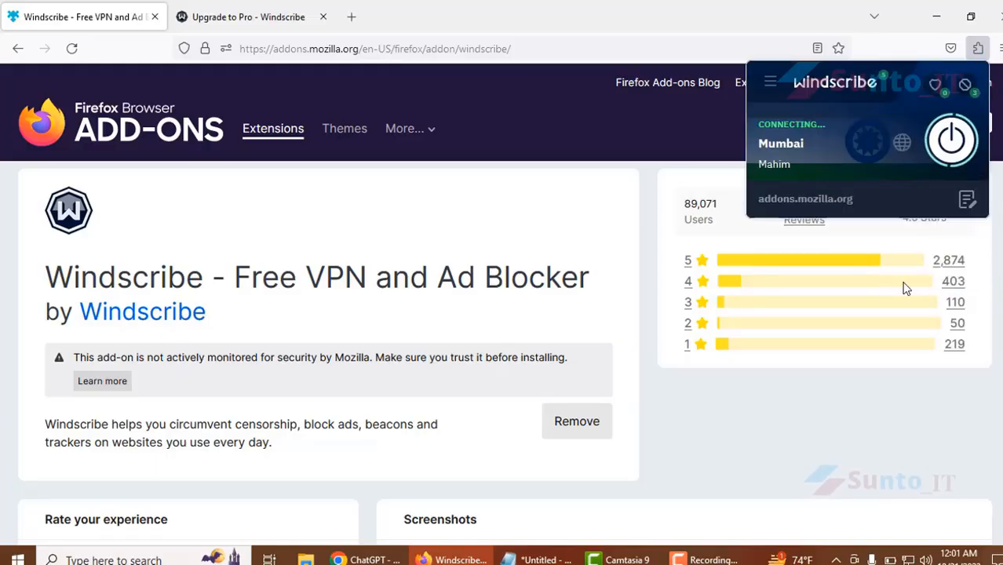
Load whoer.net in the Windscribe upgrade page's tab and compare the local and system times in its Time details
{"action": "left_click", "coordinate": [266, 25]}
{"action": "left_click", "coordinate": [287, 50]}
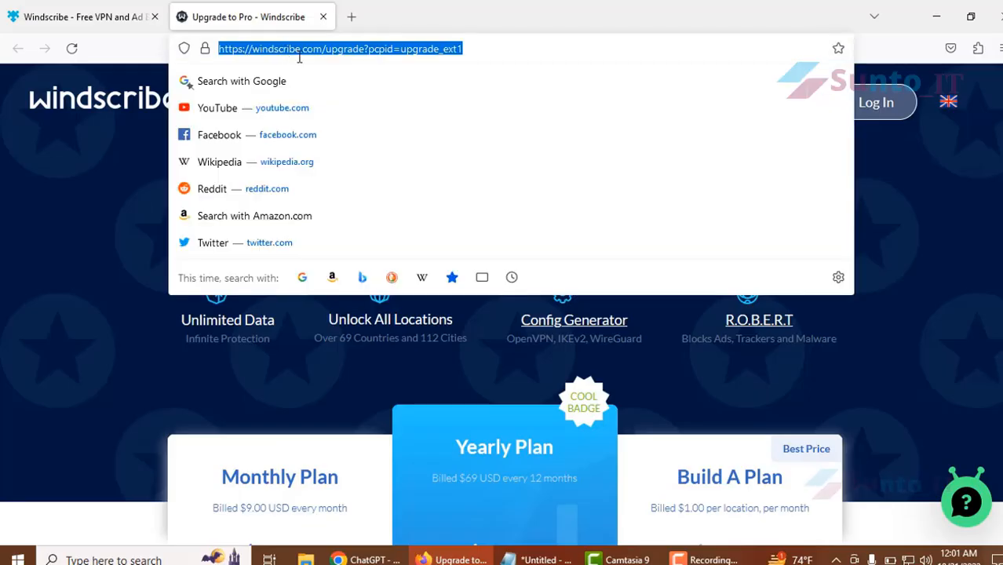
{"action": "type", "text": "whoer."}
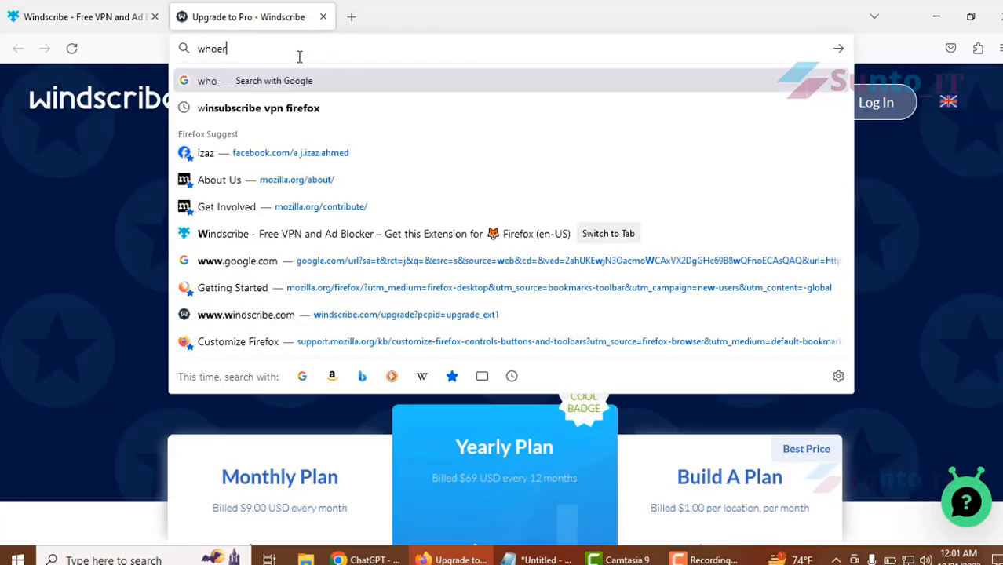
{"action": "type", "text": "net"}
{"action": "key", "text": "Return"}
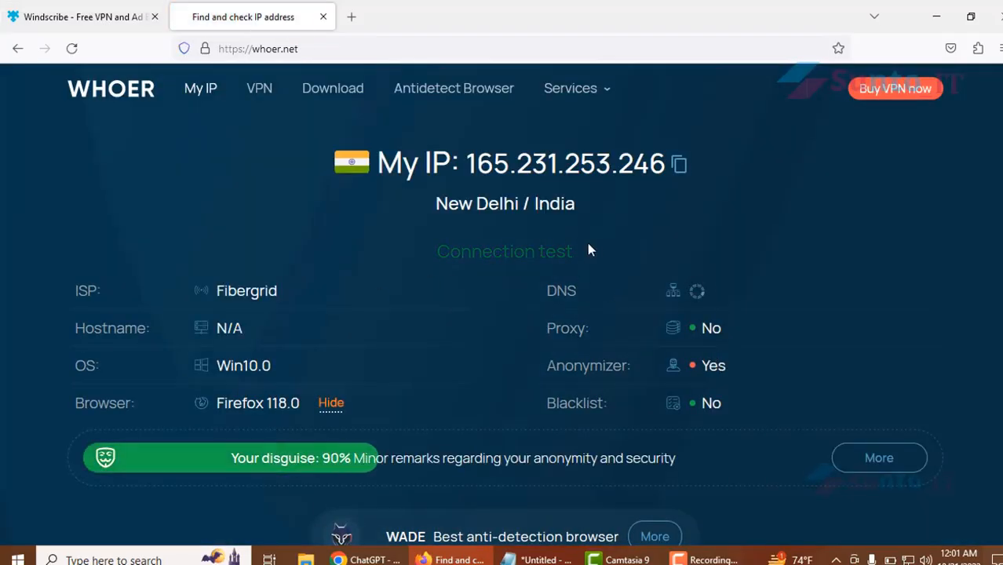
{"action": "scroll", "coordinate": [585, 238], "scroll_direction": "down", "scroll_amount": 3}
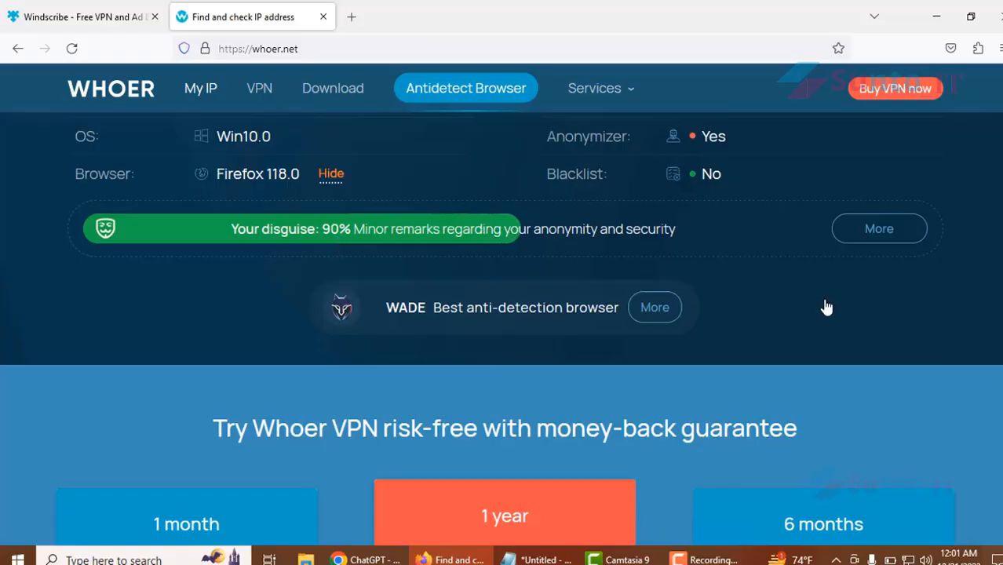
{"action": "scroll", "coordinate": [824, 307], "scroll_direction": "down", "scroll_amount": 6}
{"action": "scroll", "coordinate": [838, 328], "scroll_direction": "down", "scroll_amount": 4}
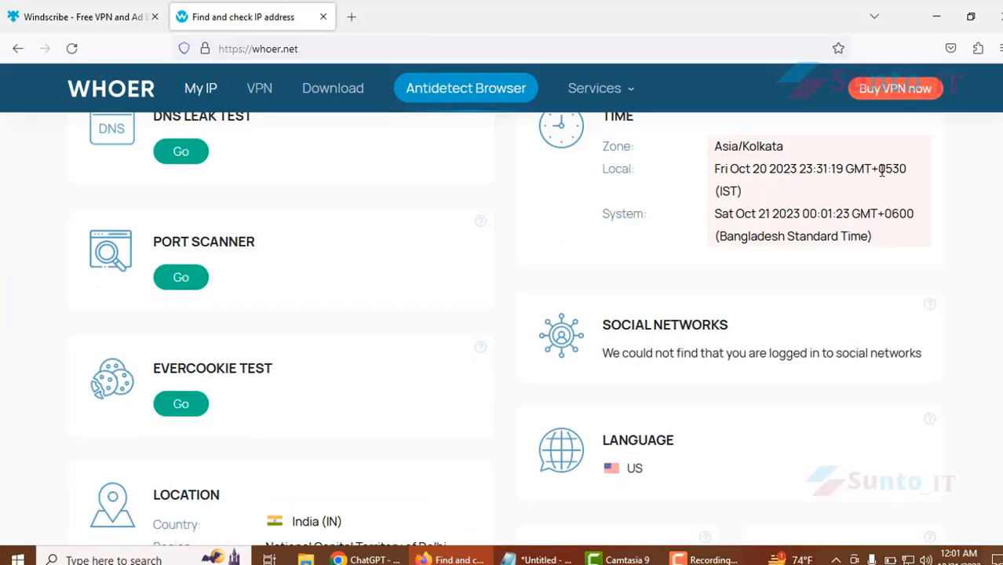
{"action": "left_click_drag", "start_coordinate": [882, 172], "coordinate": [945, 179]}
{"action": "left_click", "coordinate": [882, 210]}
Open the Windows Date & time settings, set the time zone to (UTC+05:00) Islamabad, Karachi, and close Settings
{"action": "left_click", "coordinate": [173, 559]}
{"action": "type", "text": "date"}
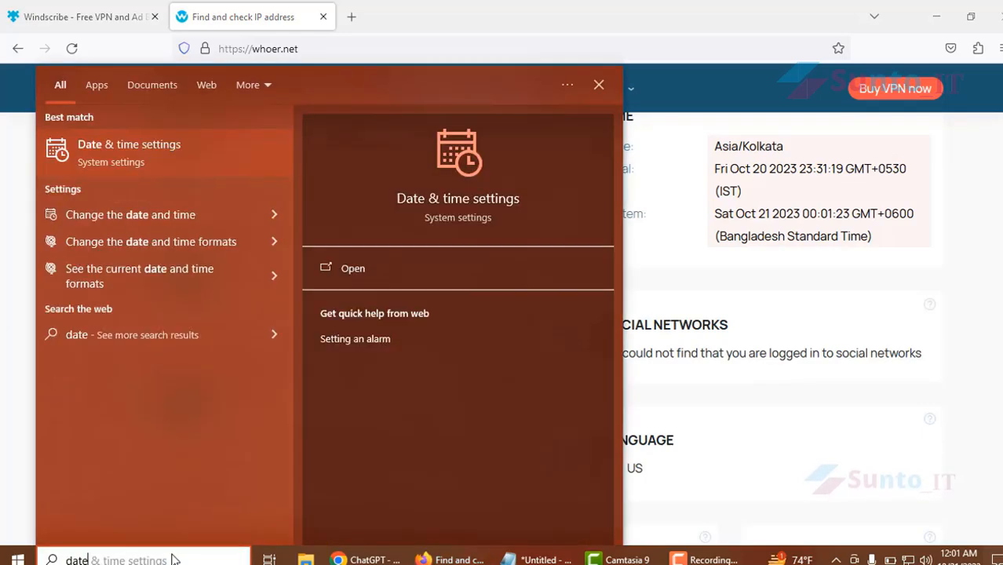
{"action": "key", "text": "Return"}
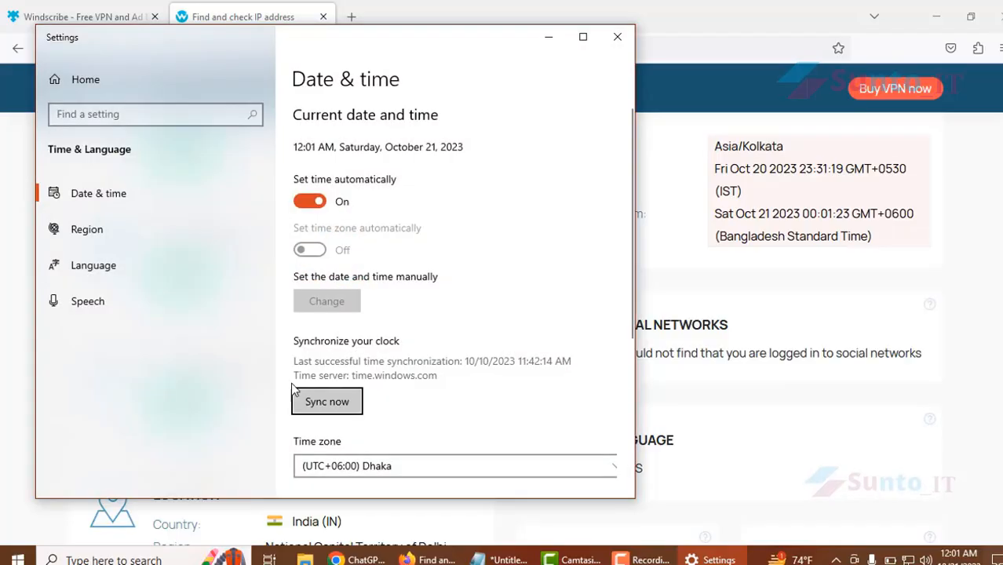
{"action": "scroll", "coordinate": [540, 412], "scroll_direction": "down", "scroll_amount": 5}
{"action": "left_click", "coordinate": [408, 255]}
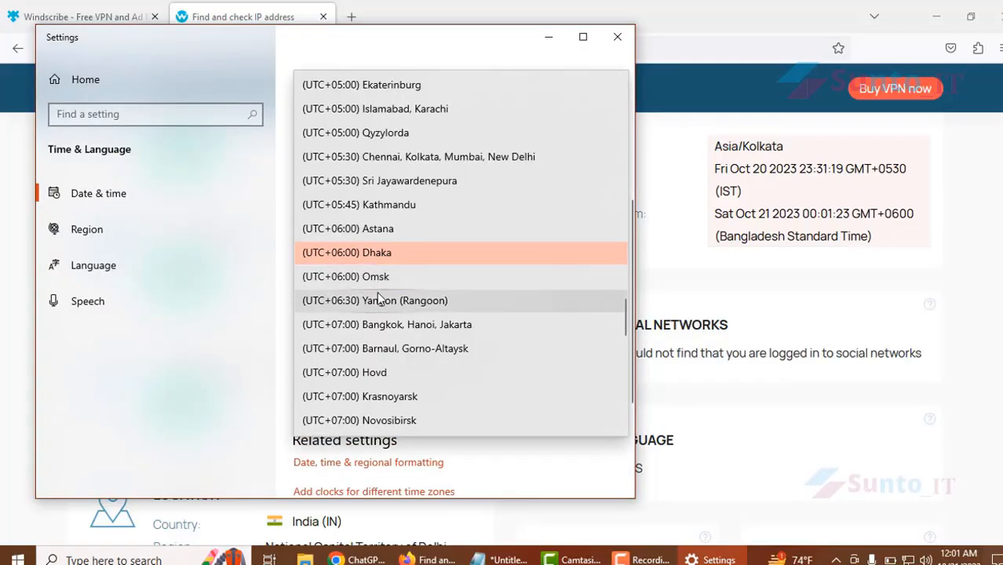
{"action": "scroll", "coordinate": [376, 291], "scroll_direction": "up", "scroll_amount": 2}
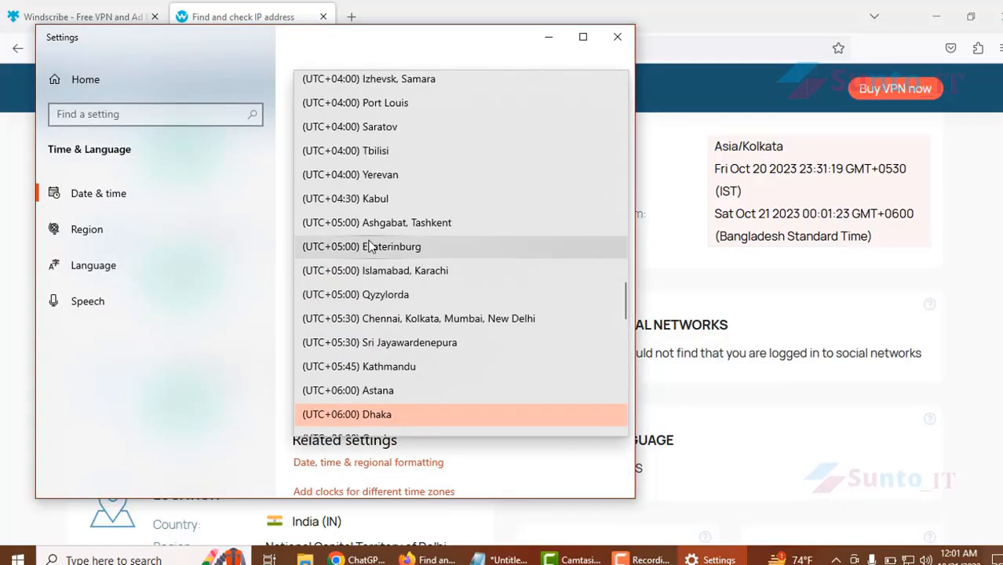
{"action": "scroll", "coordinate": [372, 251], "scroll_direction": "up", "scroll_amount": 1}
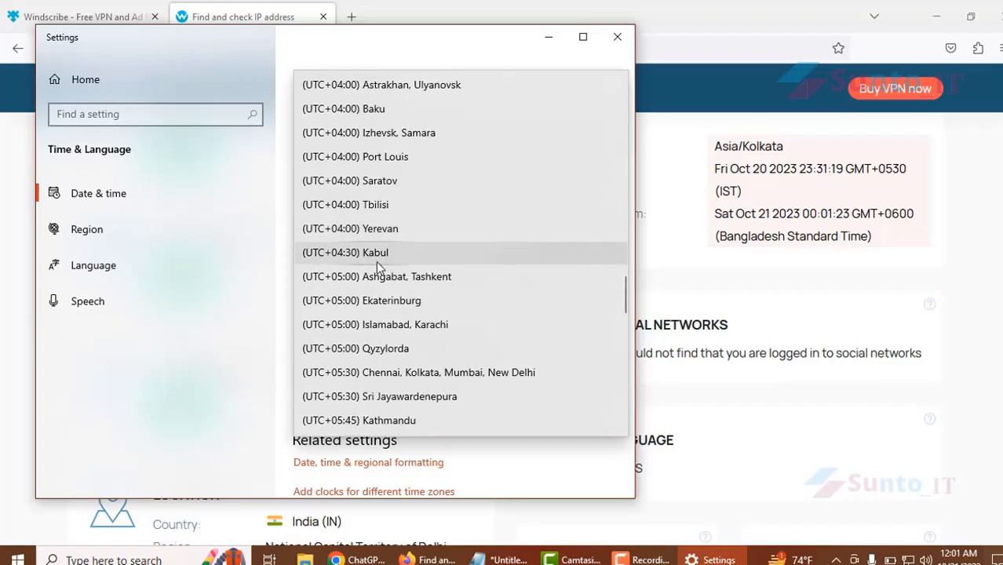
{"action": "left_click", "coordinate": [426, 328]}
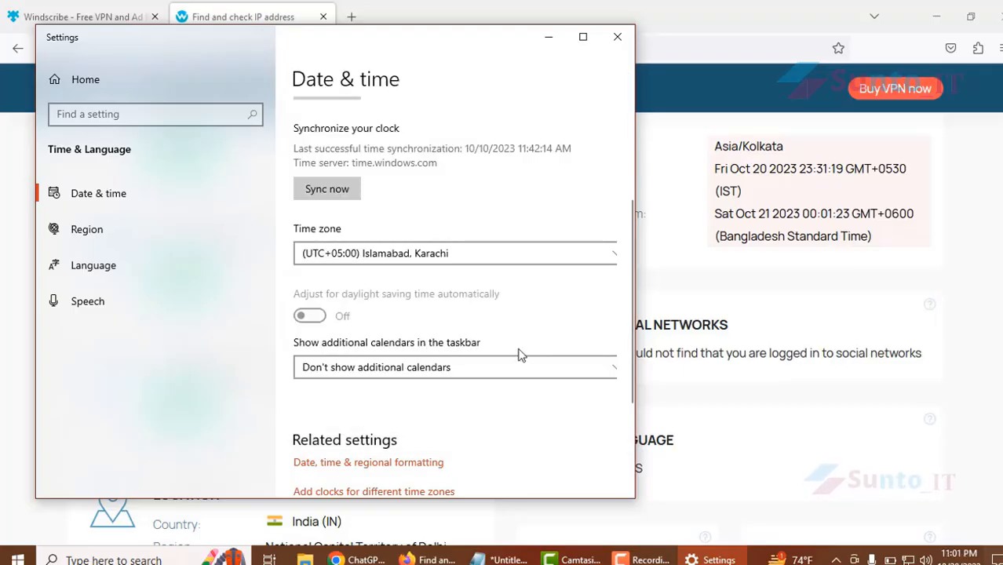
{"action": "left_click", "coordinate": [617, 37]}
Reload the add-on page and whoer.net, and recheck the IP location and Time details on whoer.net
{"action": "left_click", "coordinate": [57, 24]}
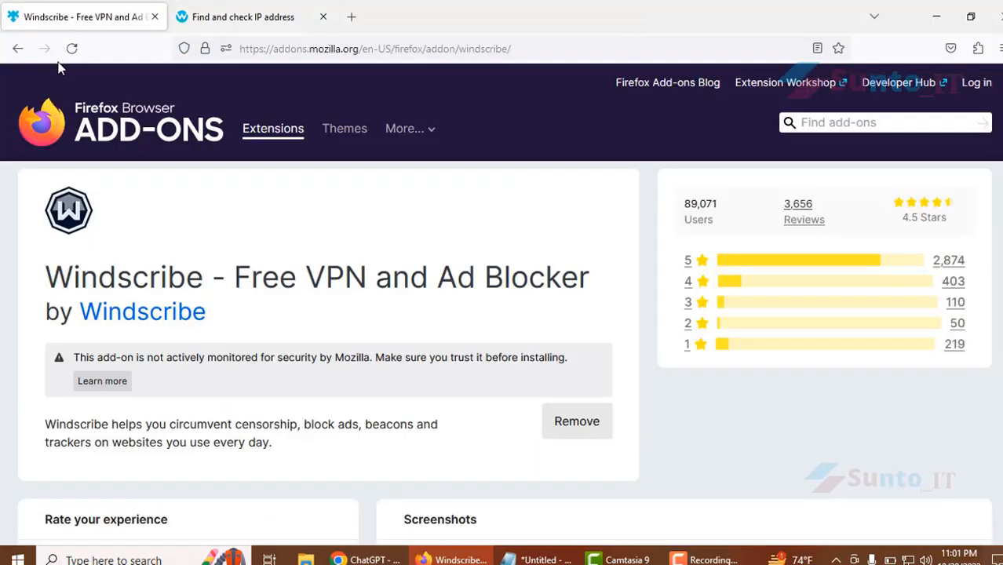
{"action": "left_click", "coordinate": [77, 47]}
{"action": "left_click", "coordinate": [187, 7]}
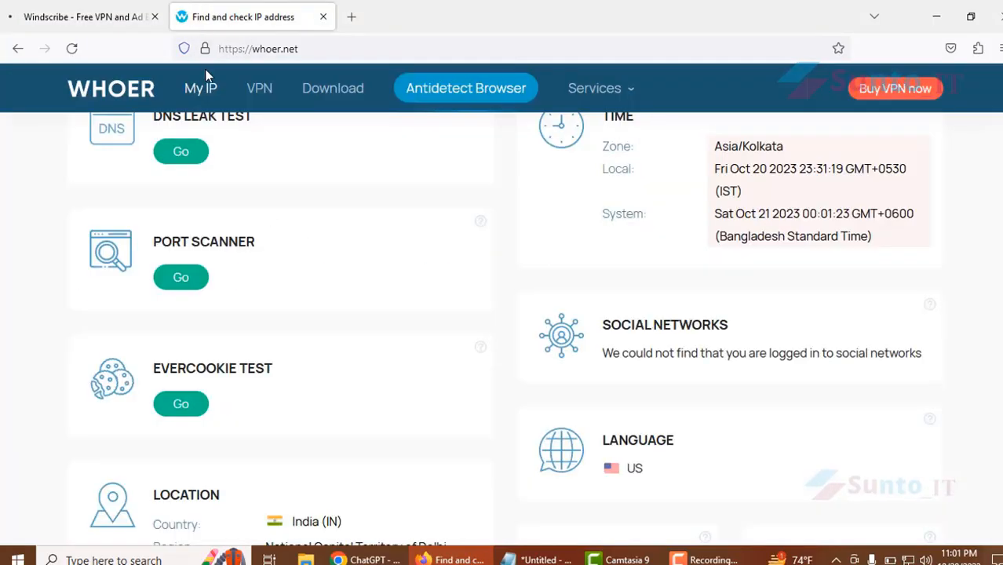
{"action": "left_click", "coordinate": [71, 49]}
{"action": "scroll", "coordinate": [550, 282], "scroll_direction": "up", "scroll_amount": 10}
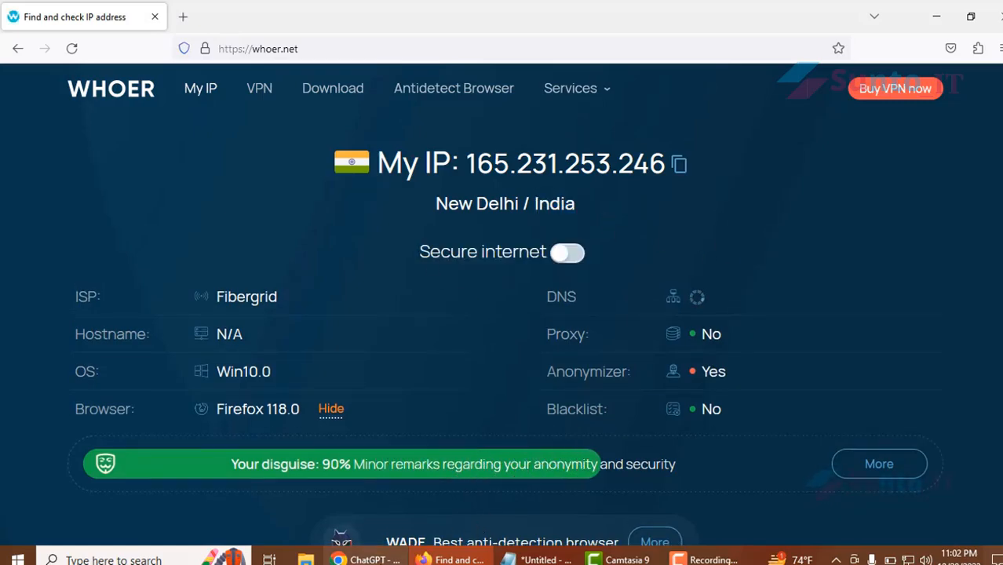
{"action": "scroll", "coordinate": [908, 438], "scroll_direction": "down", "scroll_amount": 10}
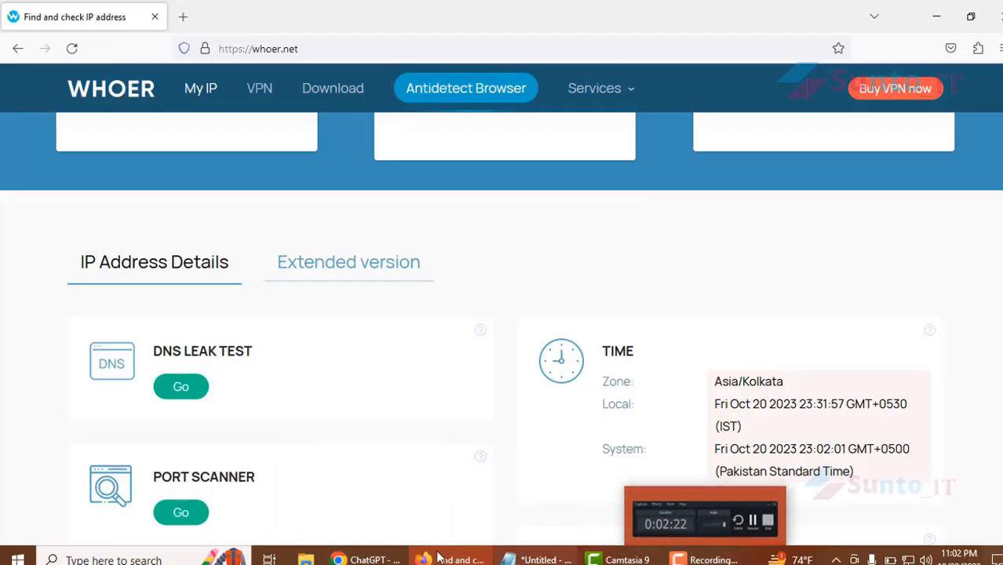
Search Windows for "date" and open the Date & time settings
{"action": "left_click", "coordinate": [173, 560]}
{"action": "type", "text": "s"}
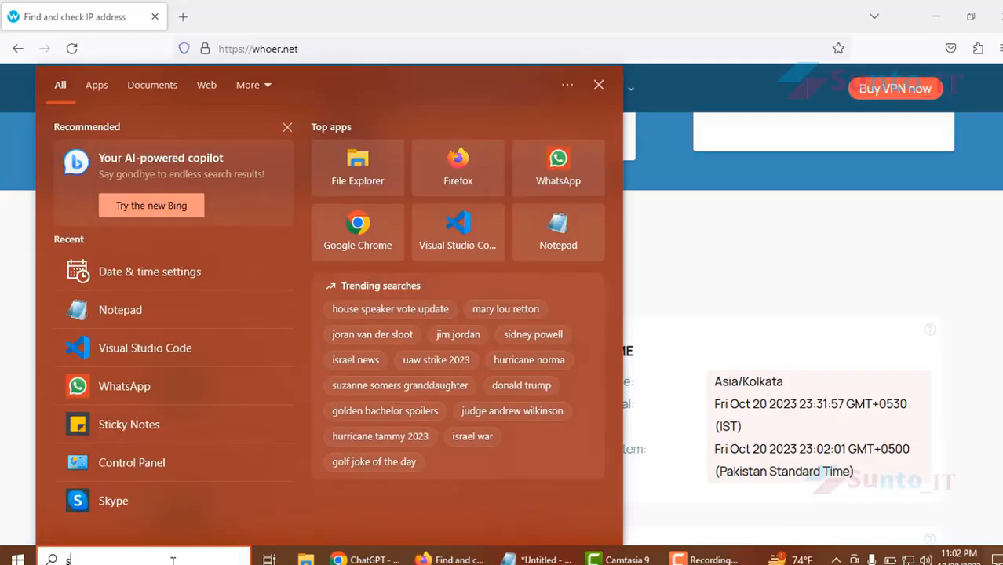
{"action": "type", "text": "e"}
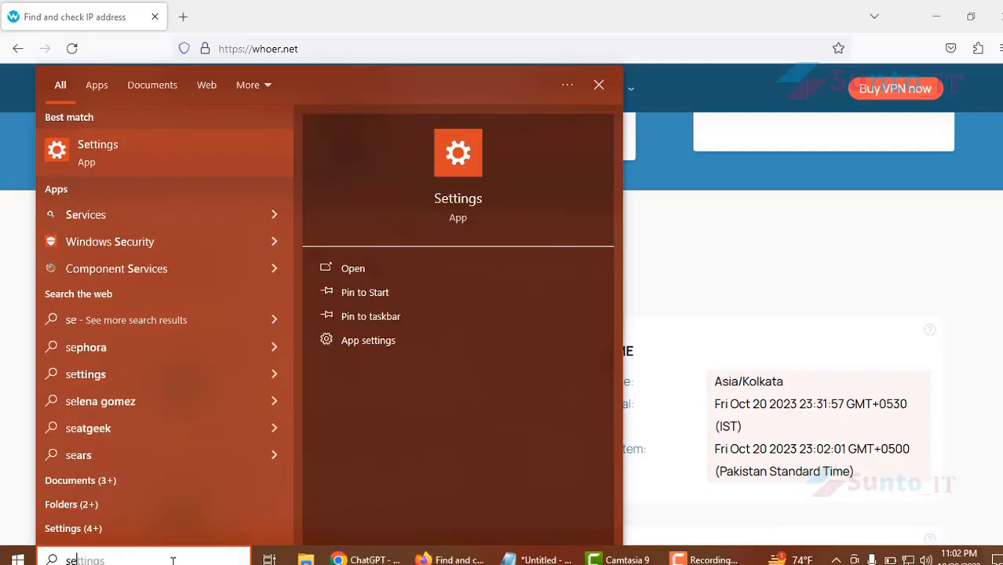
{"action": "type", "text": "ttings"}
{"action": "key", "text": "BackSpace"}
{"action": "key", "text": "BackSpace"}
{"action": "key", "text": "BackSpace"}
{"action": "key", "text": "BackSpace"}
{"action": "key", "text": "BackSpace"}
{"action": "key", "text": "BackSpace"}
{"action": "key", "text": "BackSpace"}
{"action": "key", "text": "BackSpace"}
{"action": "type", "text": "date"}
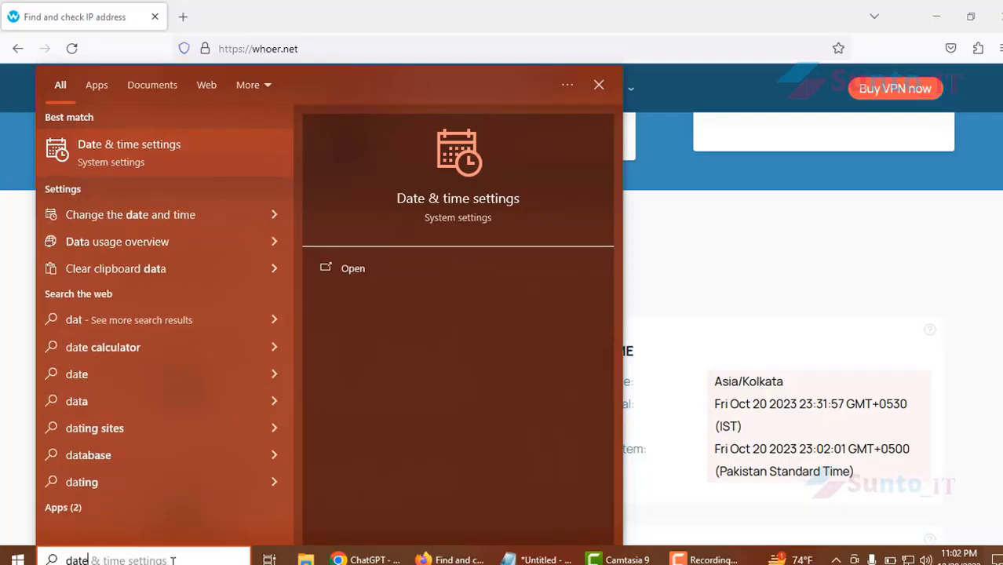
{"action": "key", "text": "Return"}
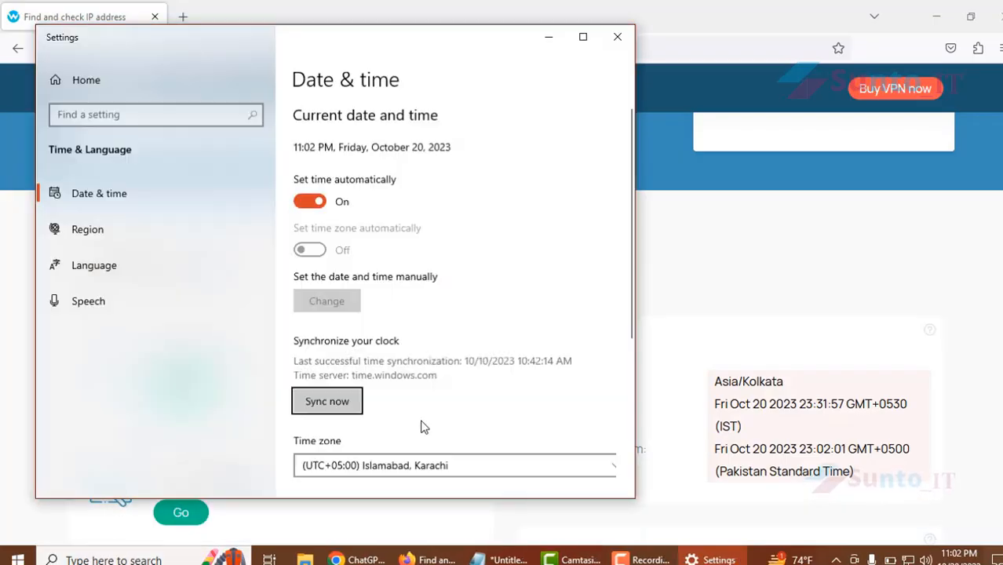
Set the Windows time zone to (UTC+05:30) Chennai, Kolkata, Mumbai, New Delhi
{"action": "left_click", "coordinate": [398, 465]}
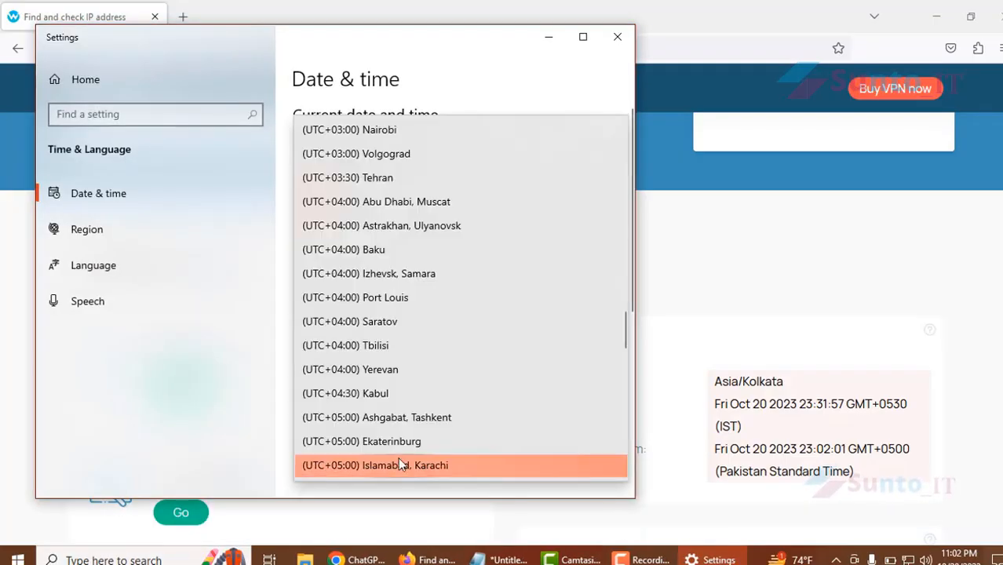
{"action": "scroll", "coordinate": [401, 409], "scroll_direction": "down", "scroll_amount": 1}
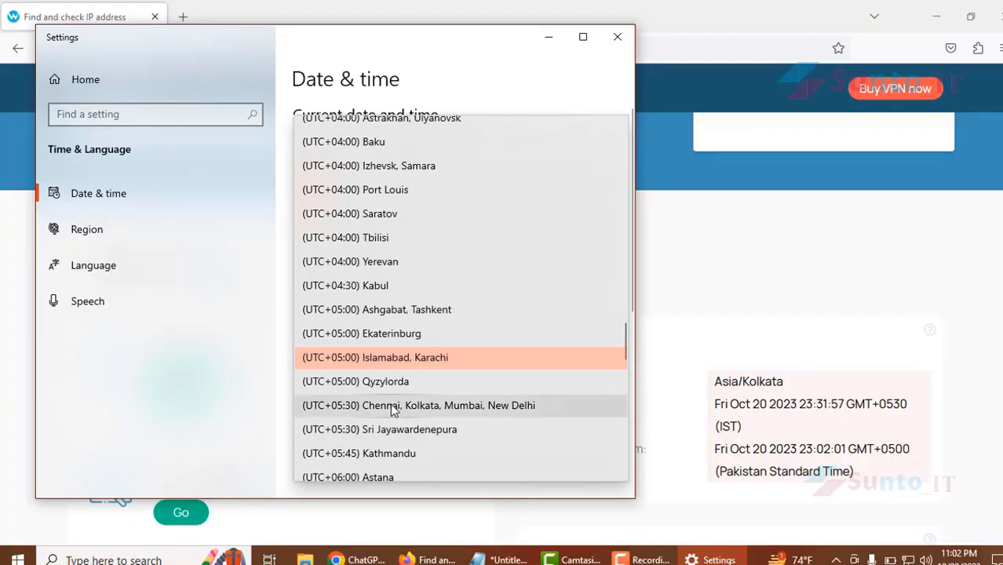
{"action": "left_click", "coordinate": [392, 409]}
{"action": "scroll", "coordinate": [434, 399], "scroll_direction": "down", "scroll_amount": 1}
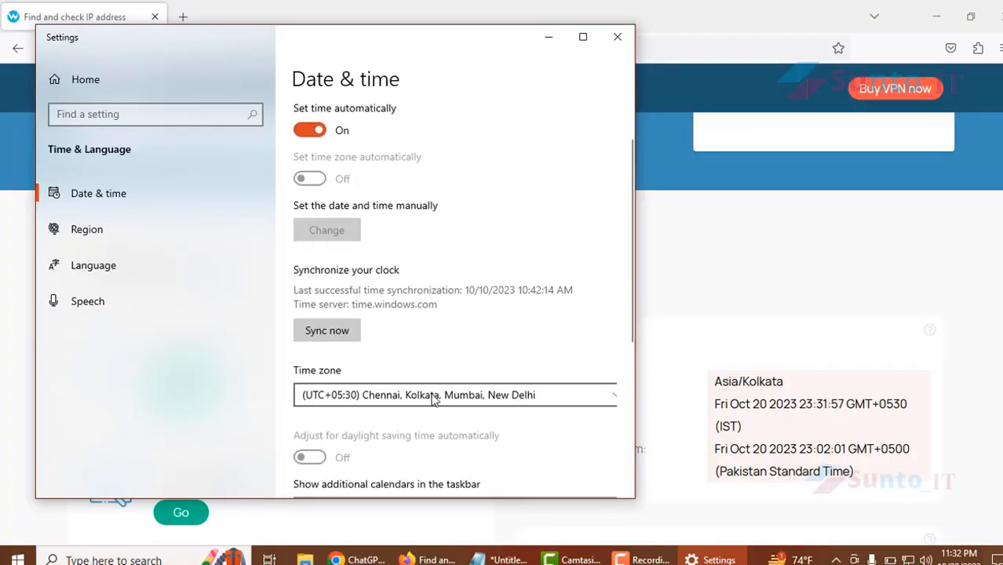
{"action": "scroll", "coordinate": [456, 424], "scroll_direction": "down", "scroll_amount": 4}
{"action": "scroll", "coordinate": [376, 334], "scroll_direction": "up", "scroll_amount": 5}
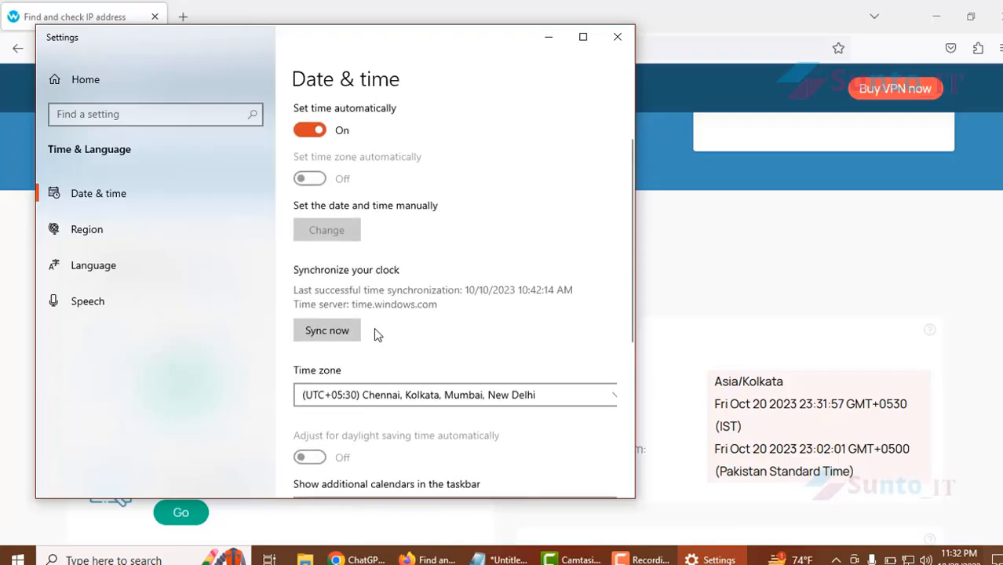
Reload whoer.net and check whether the local and system times match, along with the disguise rating
{"action": "left_click", "coordinate": [793, 336]}
{"action": "left_click", "coordinate": [72, 48]}
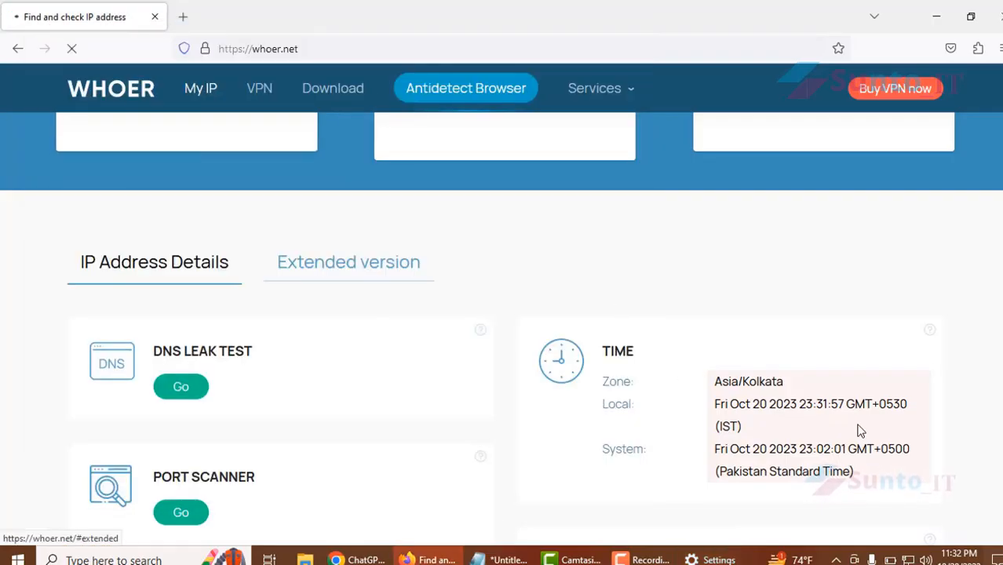
{"action": "scroll", "coordinate": [817, 421], "scroll_direction": "down", "scroll_amount": 1}
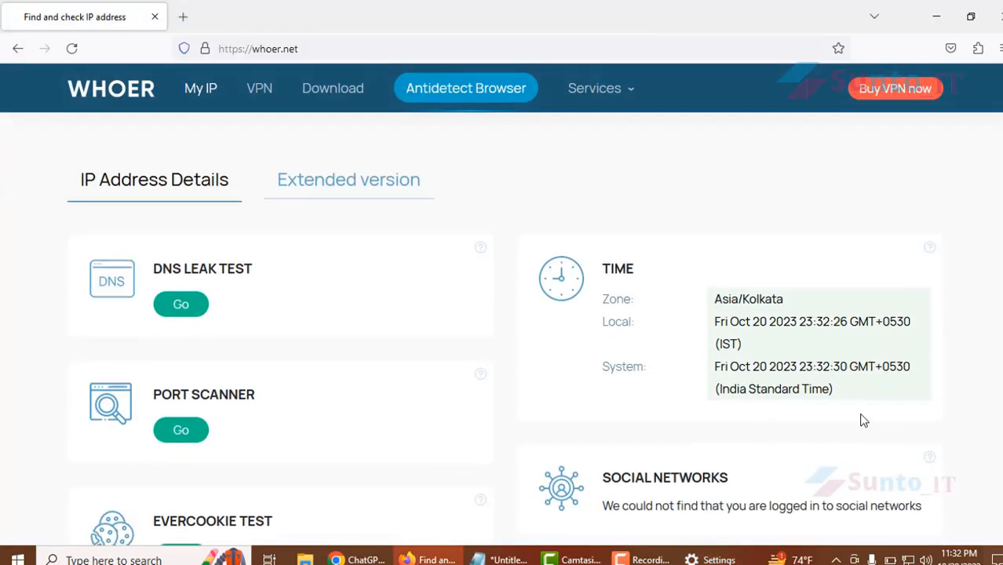
{"action": "scroll", "coordinate": [223, 385], "scroll_direction": "up", "scroll_amount": 10}
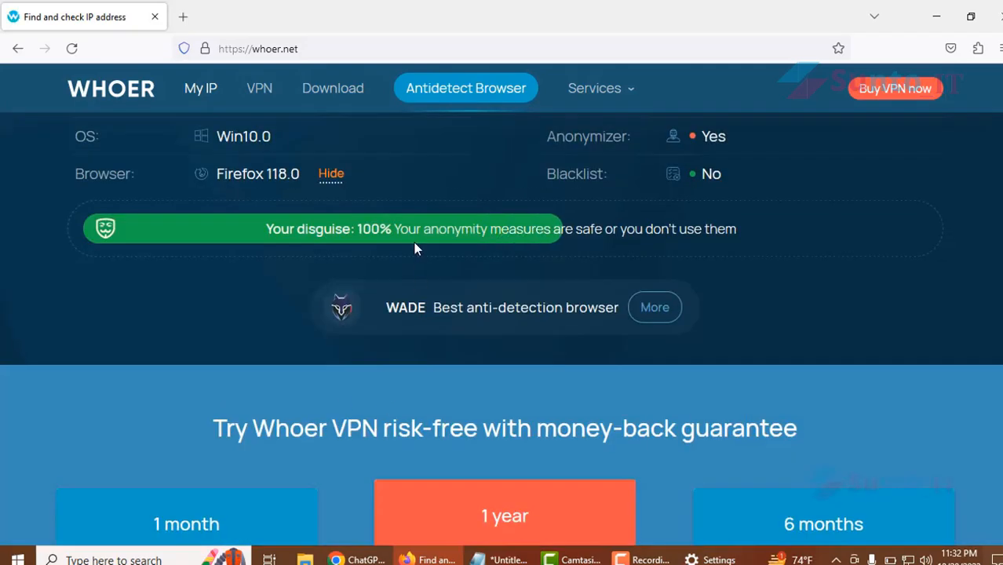
{"action": "scroll", "coordinate": [399, 286], "scroll_direction": "up", "scroll_amount": 3}
Replace the whoer.net tab with a new one, find LinkedIn through a Google search for "linkedin", and open its sign-up form
{"action": "left_click", "coordinate": [183, 17]}
{"action": "left_click", "coordinate": [155, 17]}
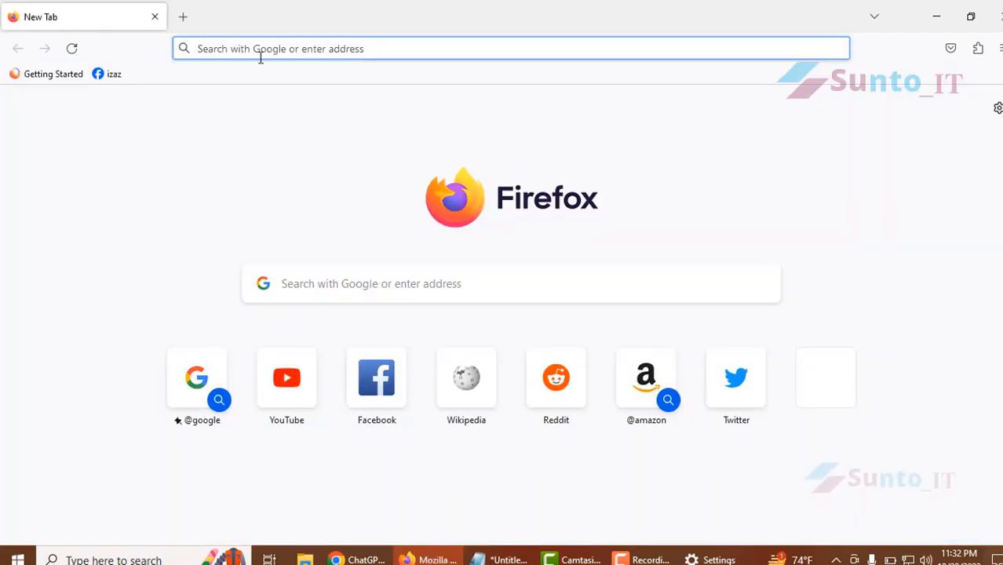
{"action": "left_click", "coordinate": [259, 51]}
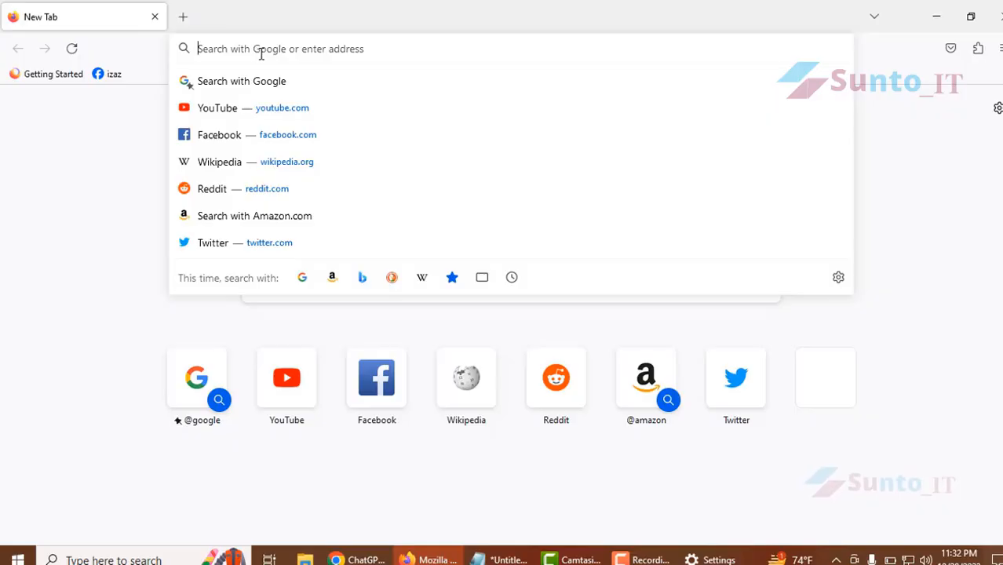
{"action": "type", "text": "l"}
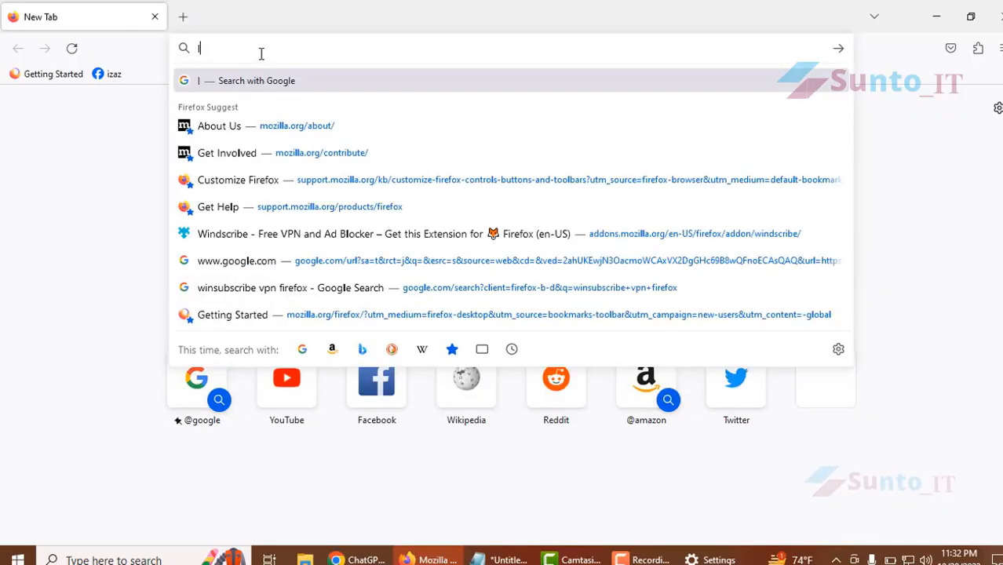
{"action": "type", "text": "inkedin"}
{"action": "key", "text": "Return"}
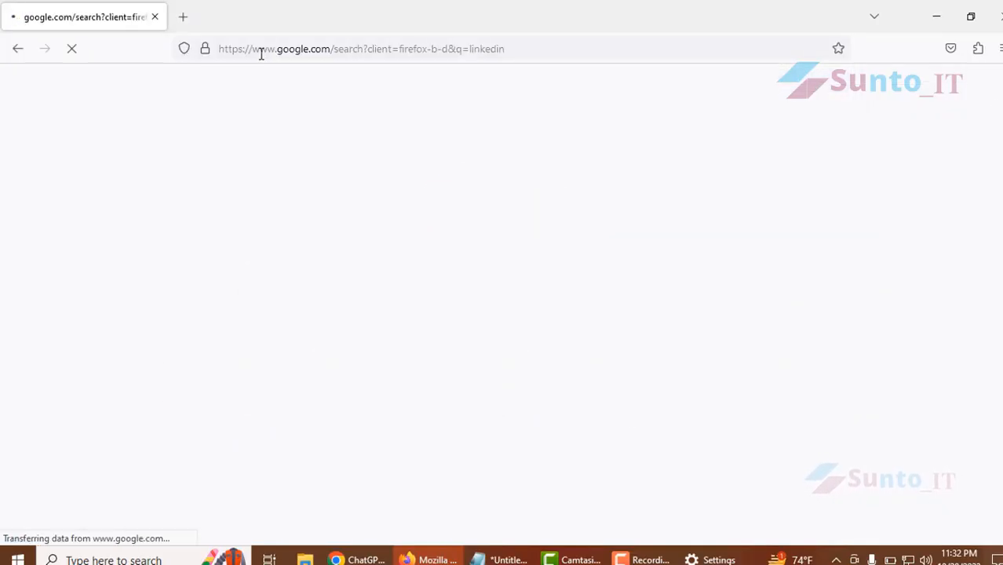
{"action": "left_click", "coordinate": [235, 245]}
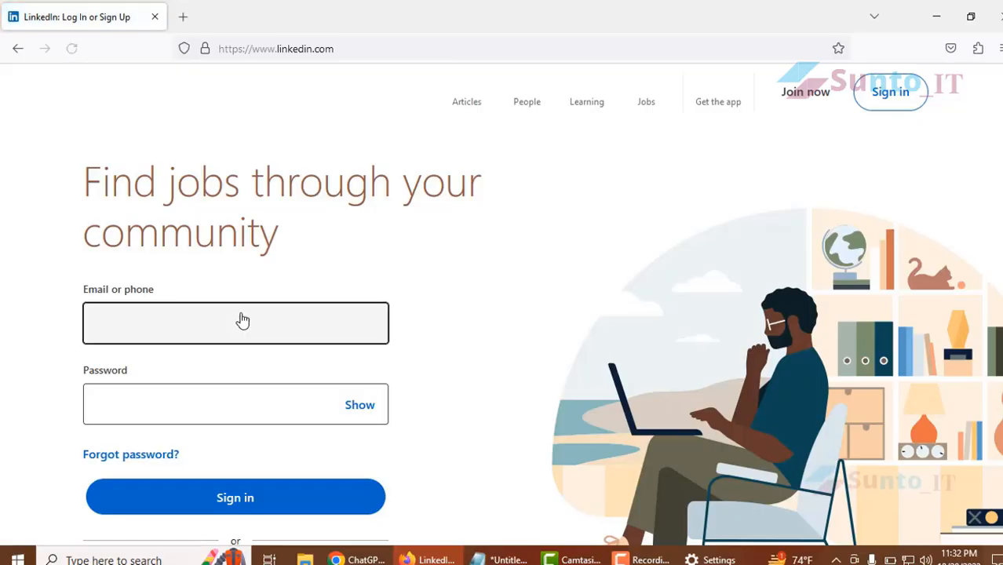
{"action": "left_click", "coordinate": [804, 94]}
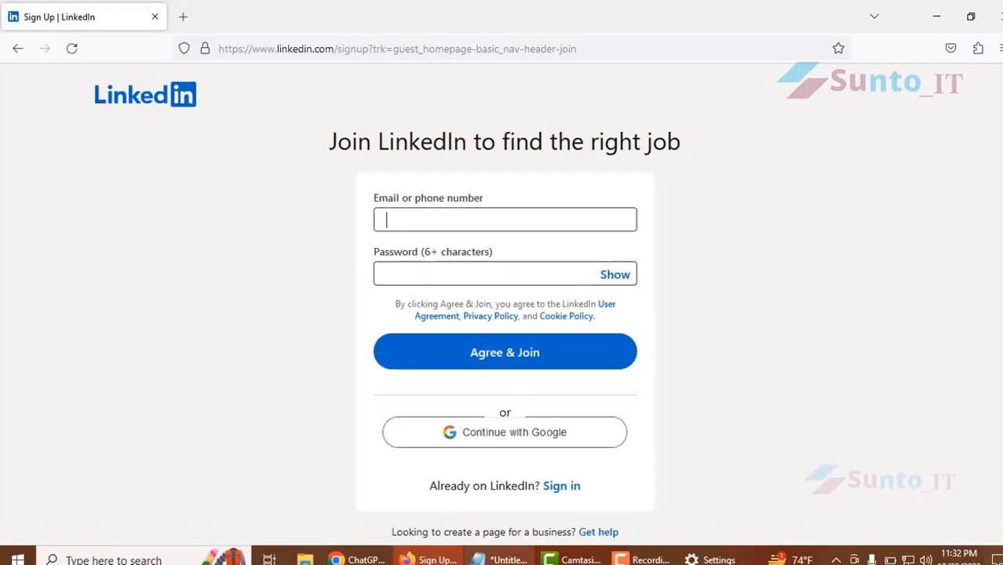
Copy the email and password line from Notepad into the sign-up form's email field, and select the password portion there
{"action": "left_click", "coordinate": [502, 560]}
{"action": "left_click", "coordinate": [360, 219]}
{"action": "key", "text": "shift+Up"}
{"action": "key", "text": "ctrl+c"}
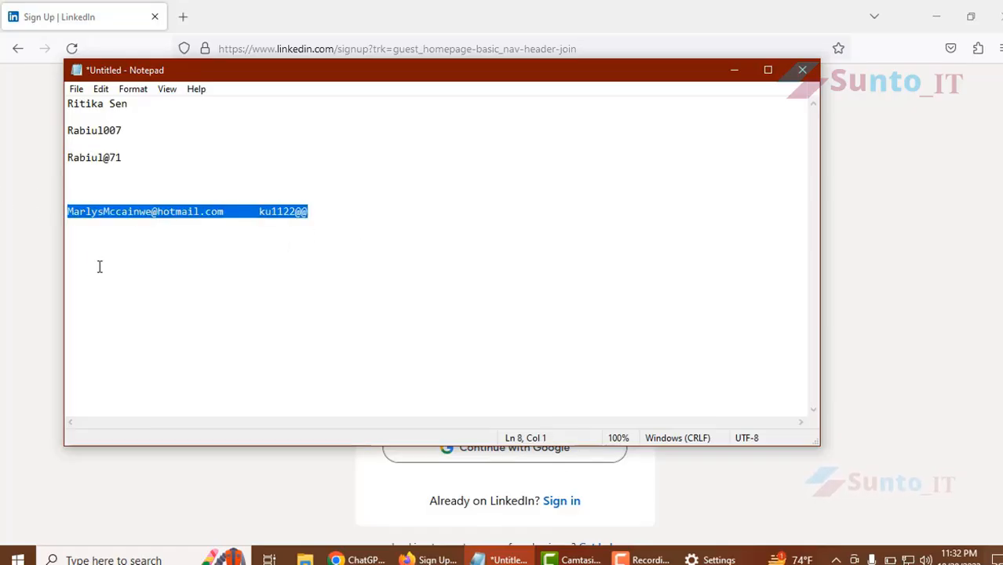
{"action": "left_click", "coordinate": [18, 263]}
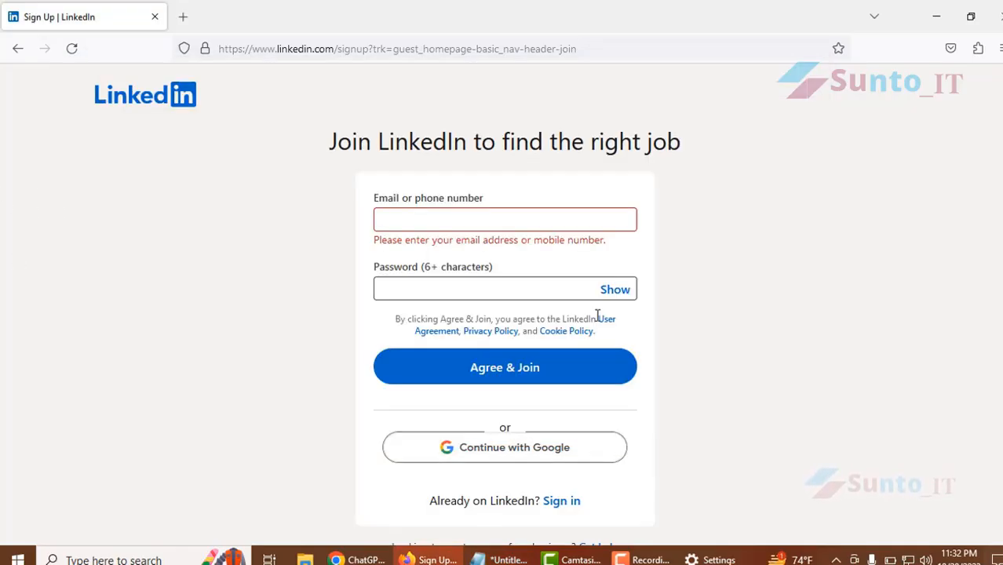
{"action": "left_click", "coordinate": [435, 225]}
{"action": "key", "text": "ctrl+v"}
{"action": "left_click_drag", "start_coordinate": [560, 224], "coordinate": [715, 226]}
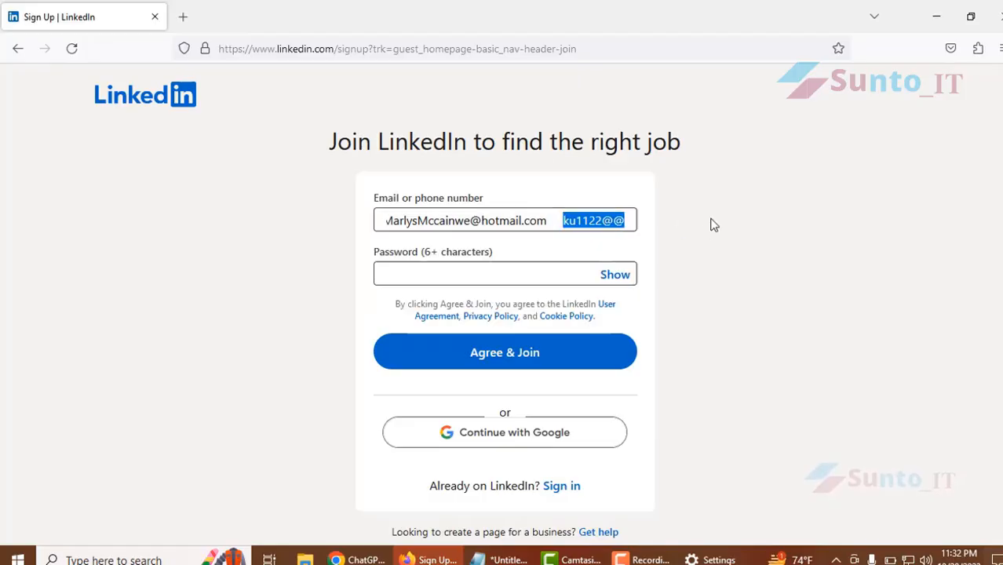
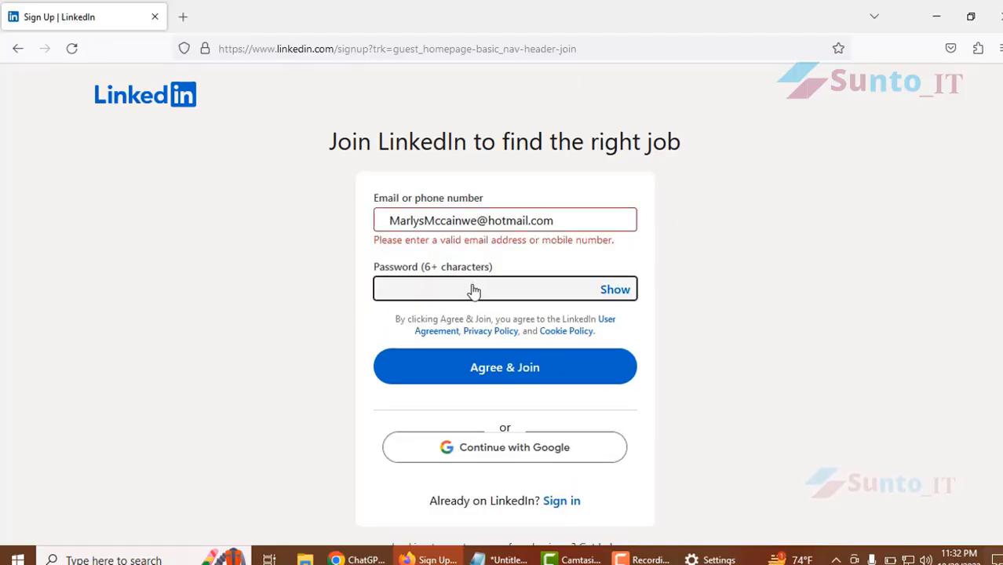
Enter the account password, remove the stray leading space from the email address, and submit the LinkedIn sign-up form
{"action": "key", "text": "ctrl+v"}
{"action": "left_click", "coordinate": [594, 230]}
{"action": "left_click", "coordinate": [405, 223]}
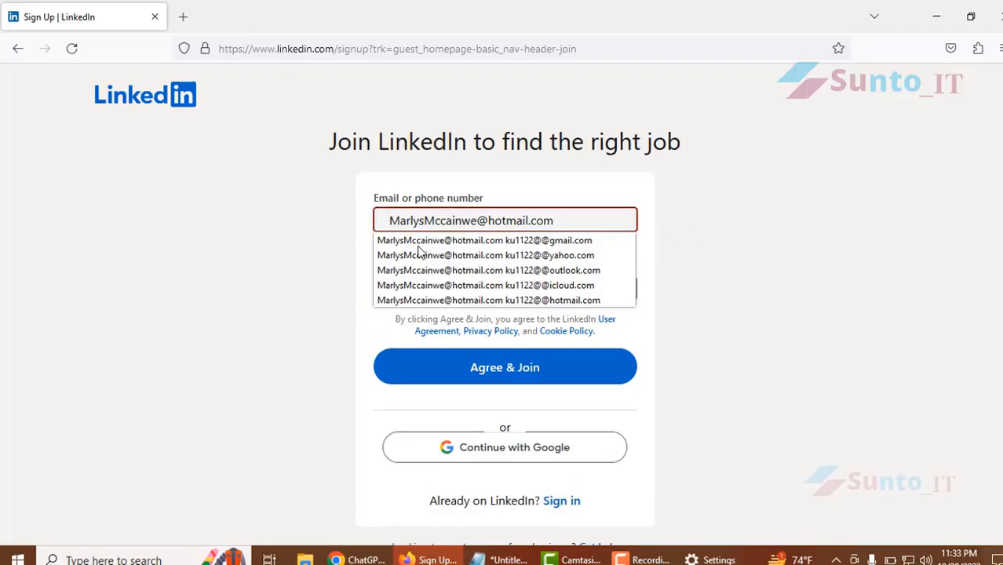
{"action": "left_click", "coordinate": [553, 330]}
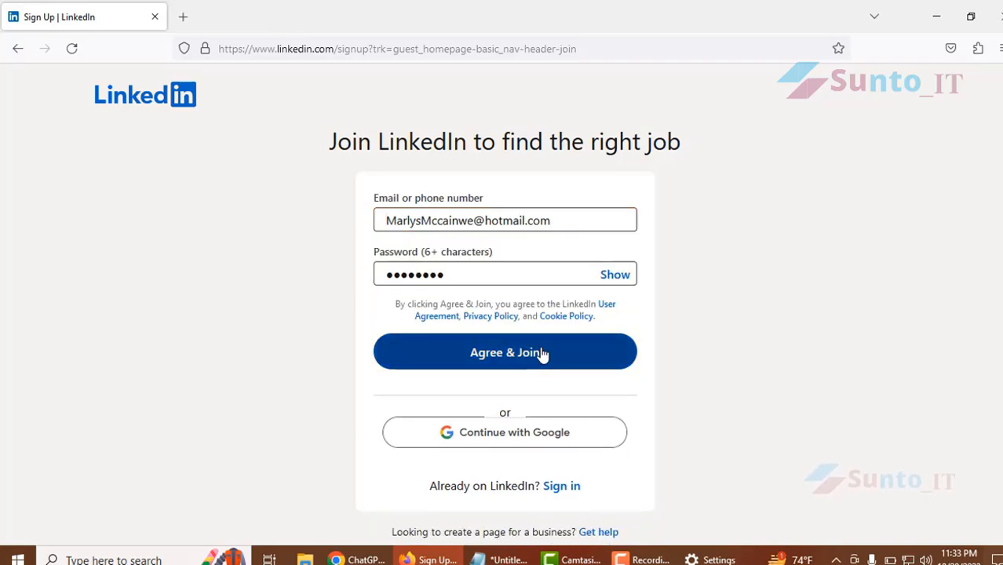
{"action": "left_click", "coordinate": [537, 355]}
Copy the full name from Notepad into the sign-up form, split it between the first and last name fields, and continue
{"action": "left_click", "coordinate": [486, 560]}
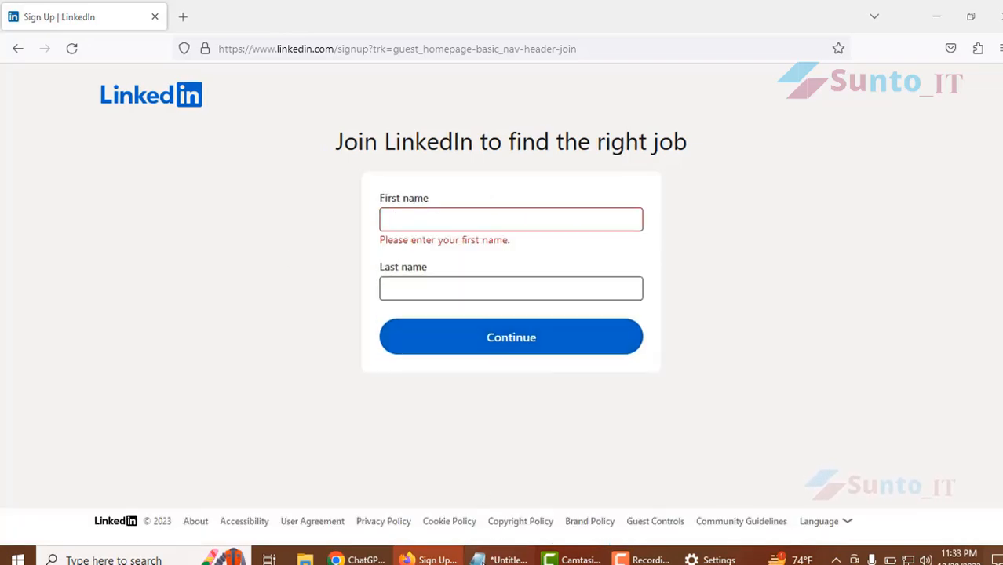
{"action": "left_click", "coordinate": [156, 120]}
{"action": "key", "text": "shift+Up"}
{"action": "key", "text": "ctrl+c"}
{"action": "left_click", "coordinate": [41, 174]}
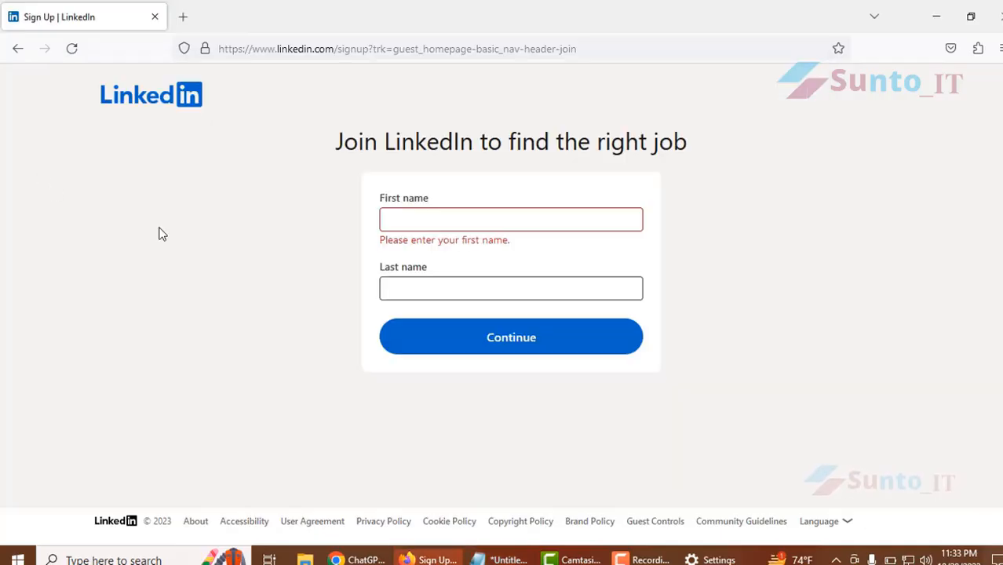
{"action": "left_click", "coordinate": [497, 227]}
{"action": "key", "text": "ctrl+v"}
{"action": "double_click", "coordinate": [436, 221]}
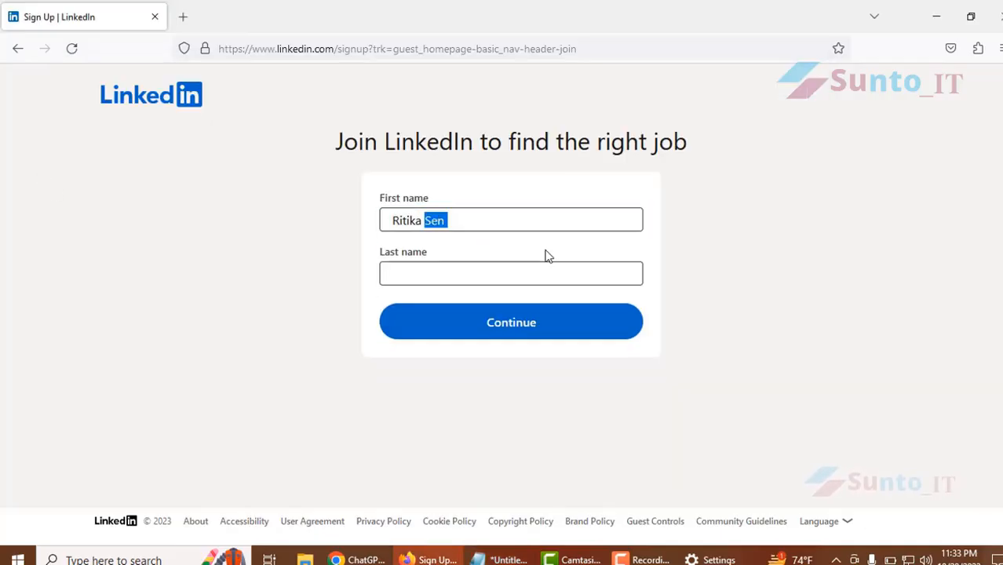
{"action": "key", "text": "ctrl+x"}
{"action": "left_click", "coordinate": [476, 276]}
{"action": "key", "text": "ctrl+v"}
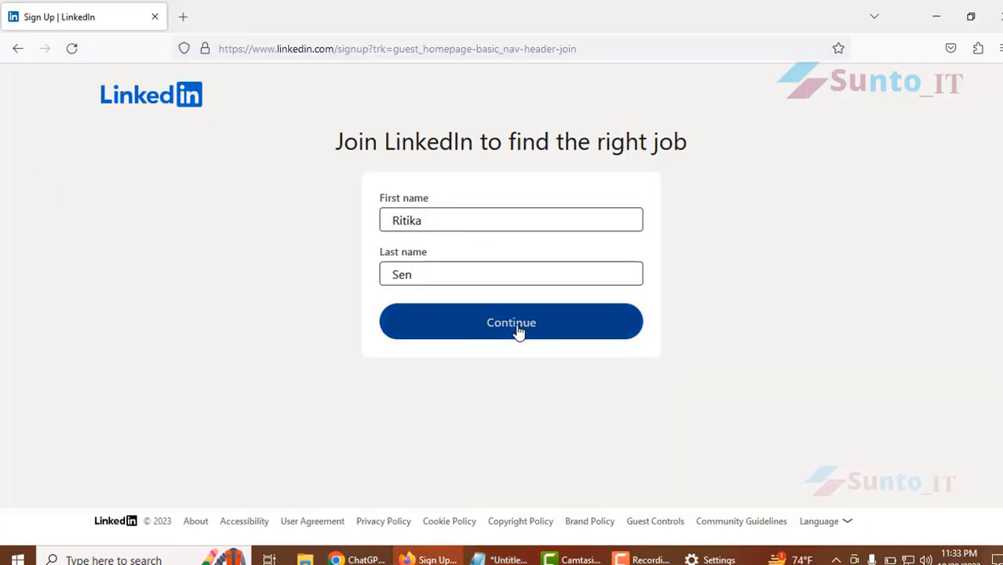
{"action": "left_click", "coordinate": [581, 338]}
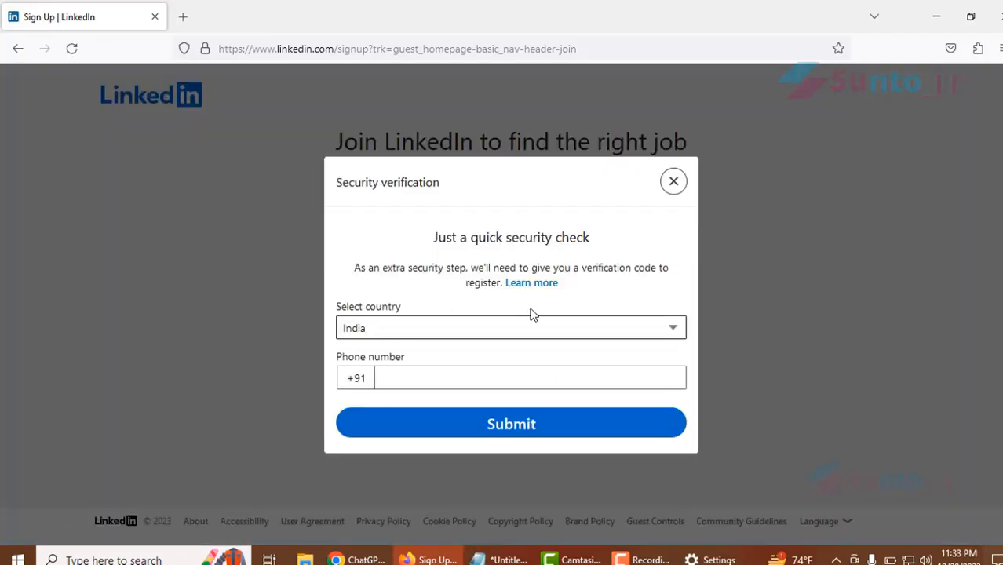
Keep India as the security check's country, then find 5SIM in a new tab with a Google search for "5sim,net" and open it
{"action": "left_click", "coordinate": [407, 328]}
{"action": "left_click", "coordinate": [378, 331]}
{"action": "left_click", "coordinate": [407, 374]}
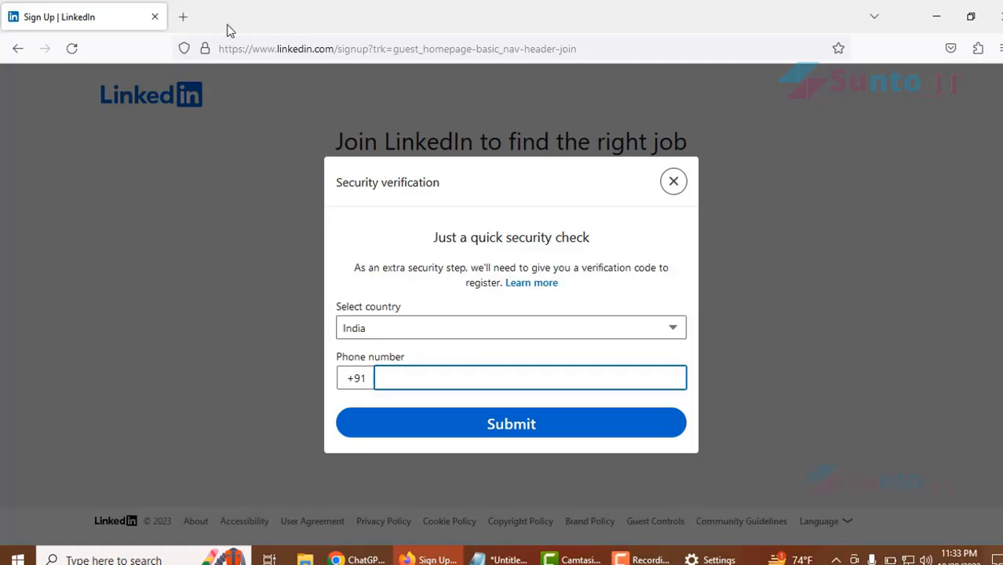
{"action": "left_click", "coordinate": [183, 16]}
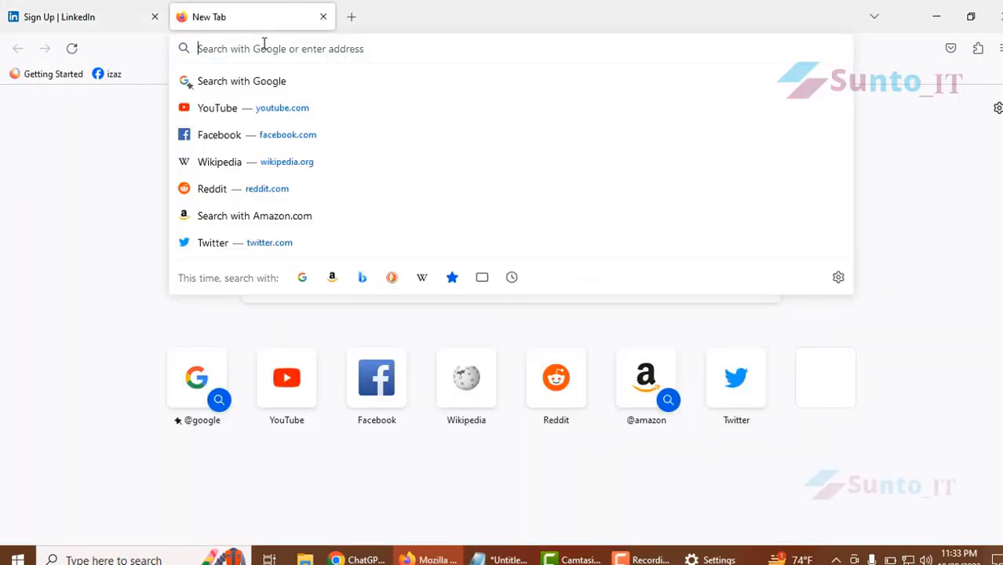
{"action": "type", "text": "5sim"}
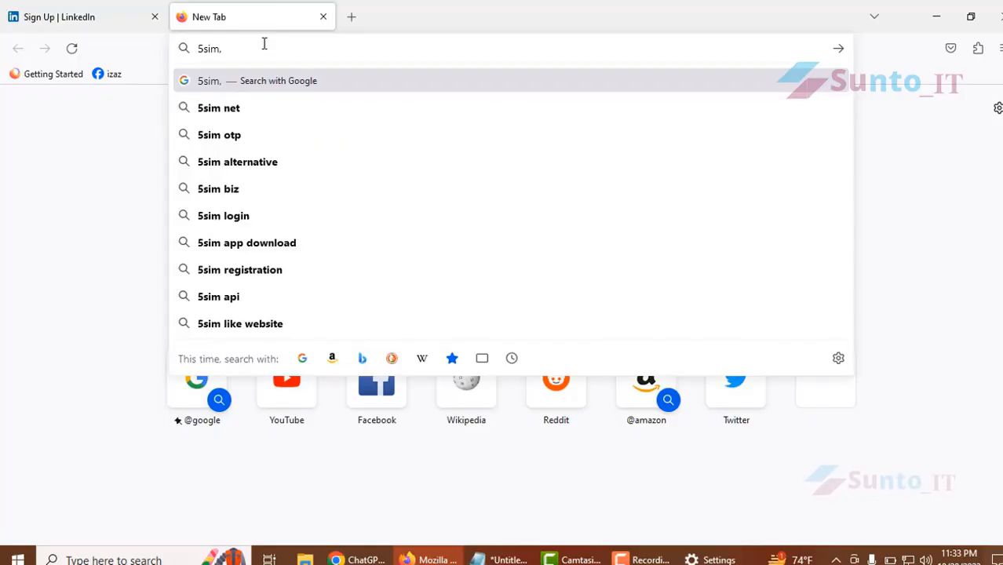
{"action": "type", "text": ",net"}
{"action": "key", "text": "Return"}
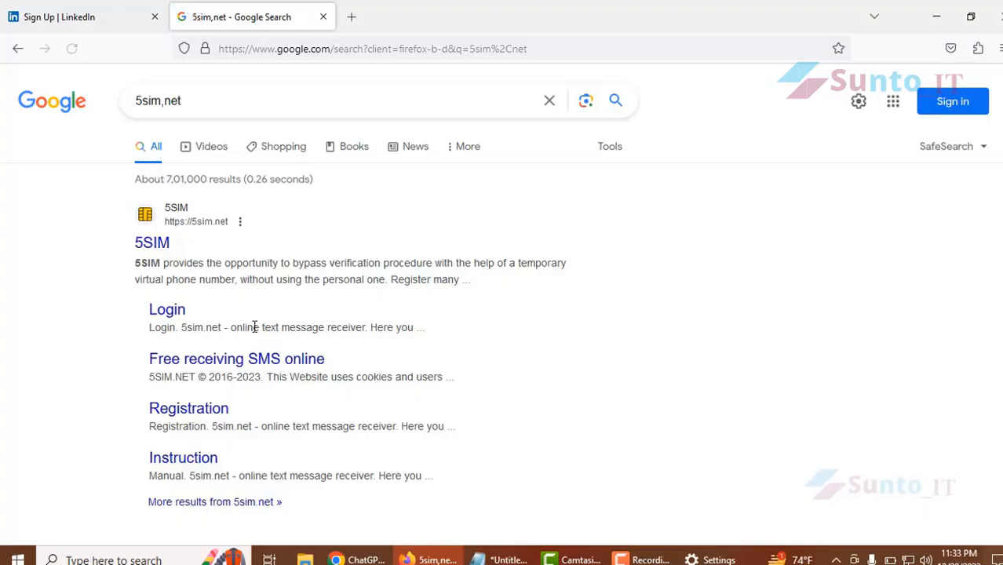
{"action": "left_click", "coordinate": [154, 244]}
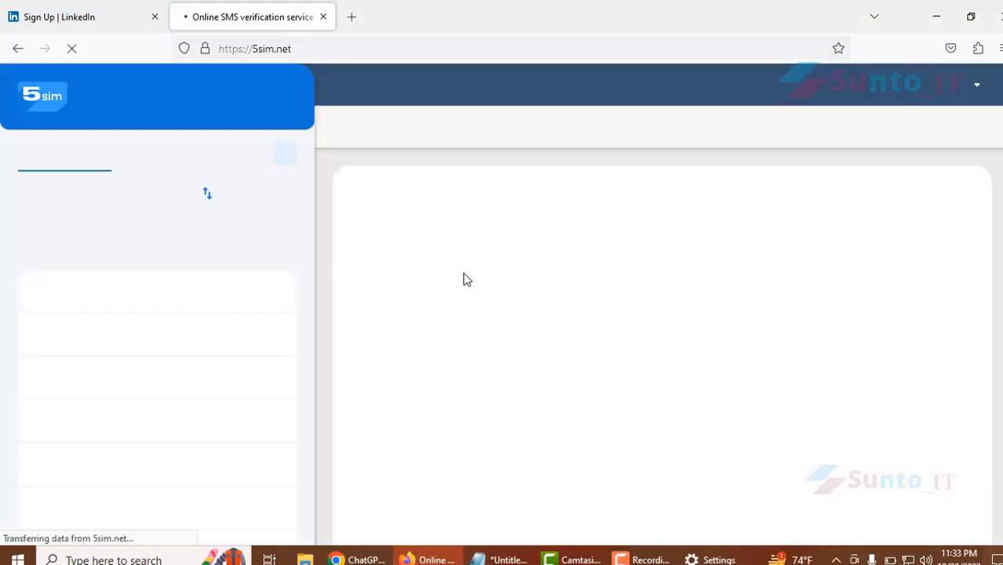
Dismiss the 5SIM cookie notice, browse the service and country lists, and select India as the country
{"action": "scroll", "coordinate": [155, 314], "scroll_direction": "down", "scroll_amount": 6}
{"action": "scroll", "coordinate": [201, 314], "scroll_direction": "up", "scroll_amount": 4}
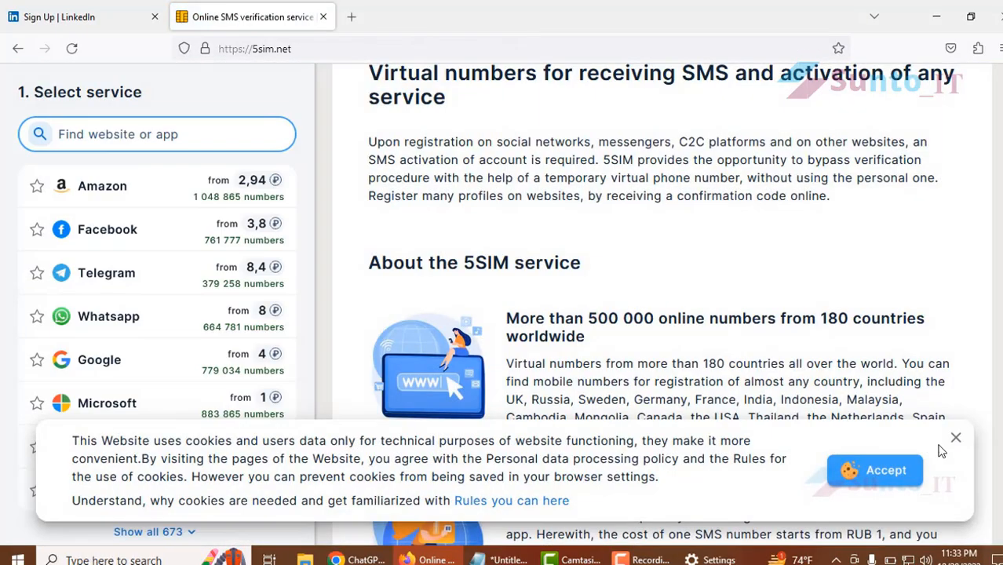
{"action": "left_click", "coordinate": [955, 438]}
{"action": "scroll", "coordinate": [173, 325], "scroll_direction": "up", "scroll_amount": 3}
{"action": "scroll", "coordinate": [188, 263], "scroll_direction": "down", "scroll_amount": 9}
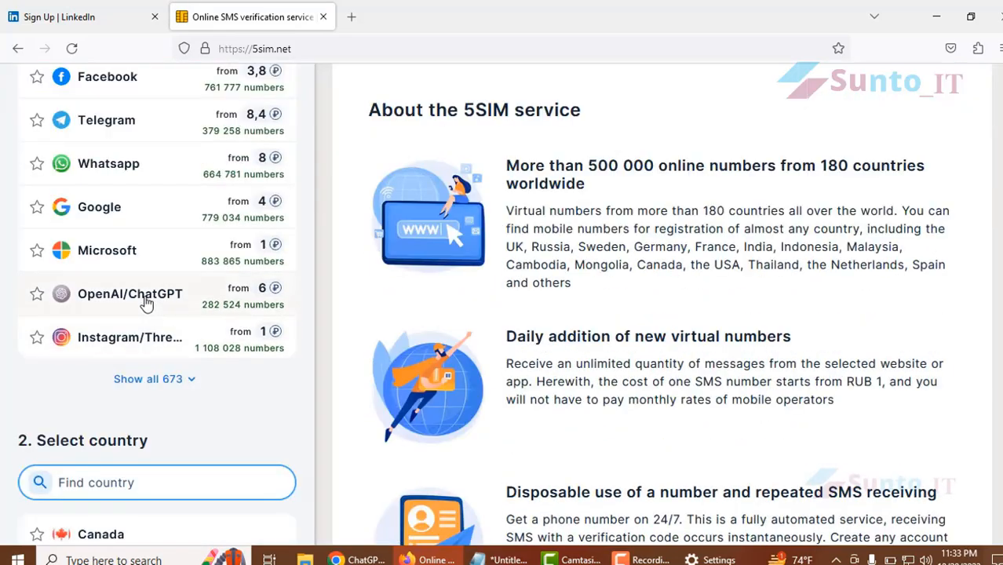
{"action": "scroll", "coordinate": [180, 334], "scroll_direction": "up", "scroll_amount": 10}
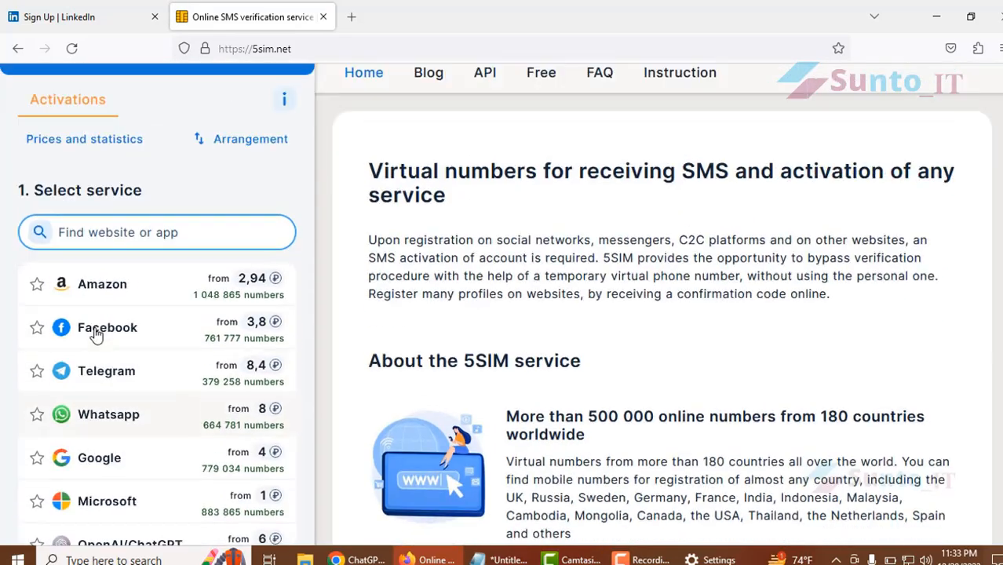
{"action": "scroll", "coordinate": [188, 351], "scroll_direction": "down", "scroll_amount": 12}
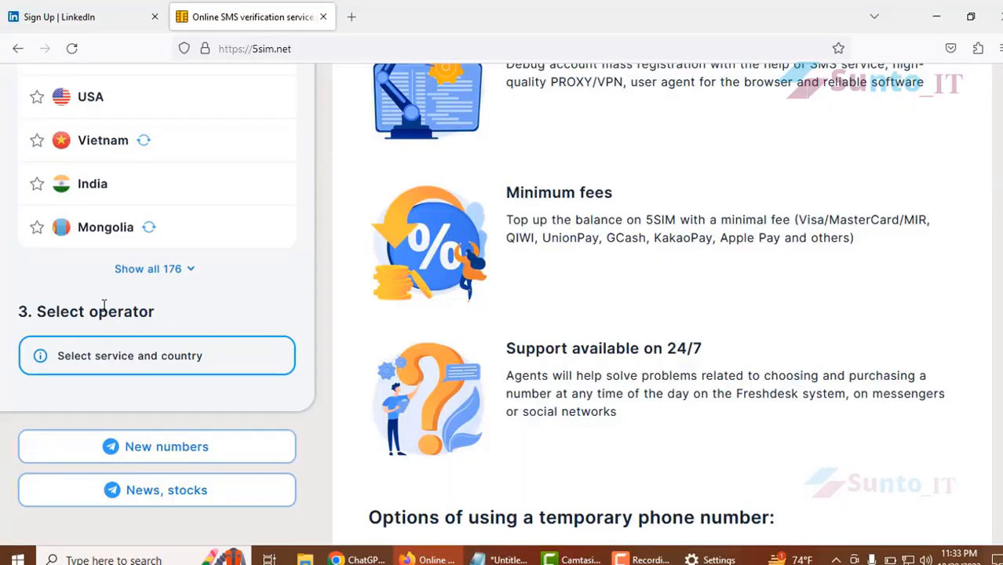
{"action": "left_click", "coordinate": [99, 194]}
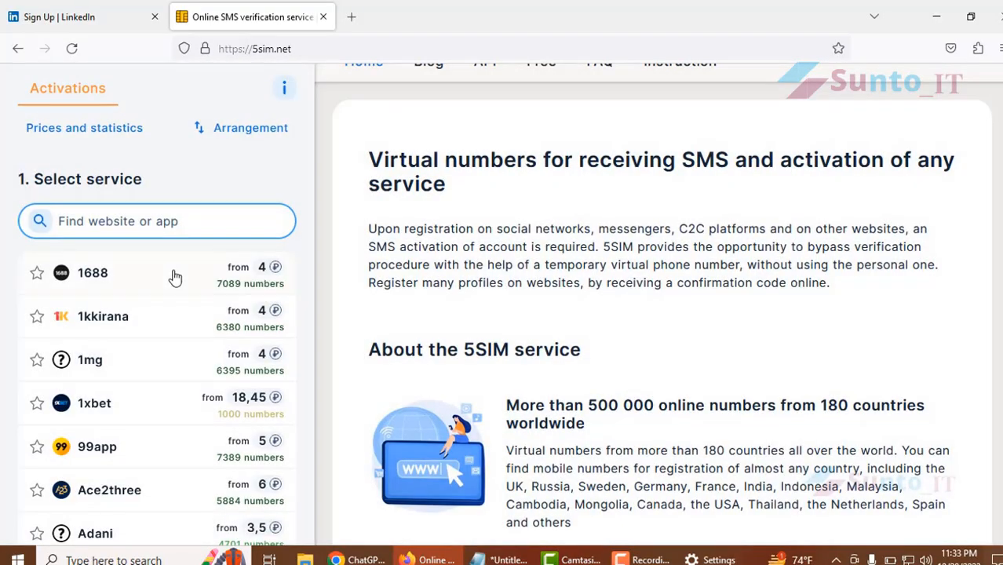
Search the 5SIM services for "linkedin", select Linkedin, and review the operators and prices offered for India
{"action": "scroll", "coordinate": [620, 314], "scroll_direction": "down", "scroll_amount": 2}
{"action": "scroll", "coordinate": [407, 282], "scroll_direction": "up", "scroll_amount": 3}
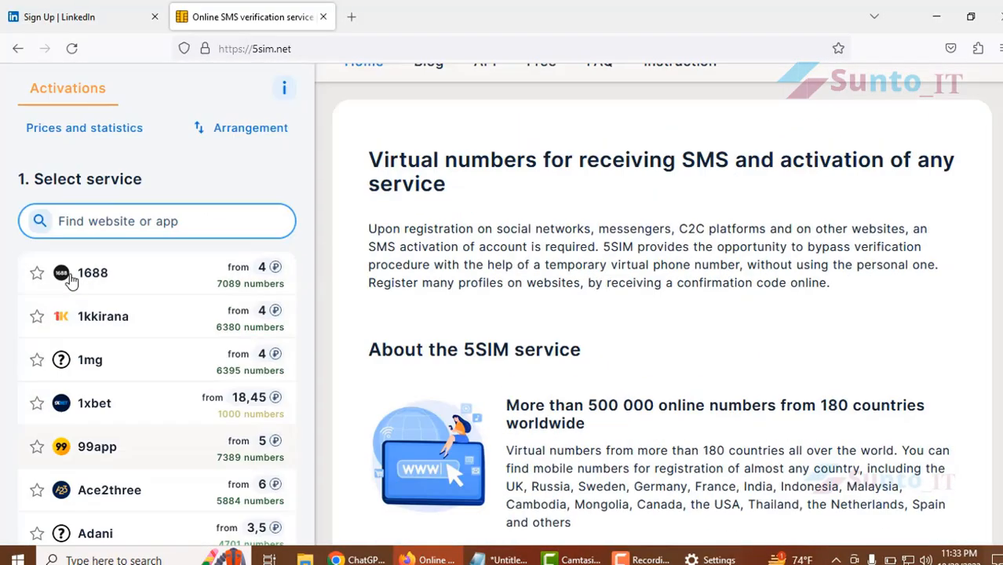
{"action": "left_click", "coordinate": [132, 223]}
{"action": "type", "text": "linkedin"}
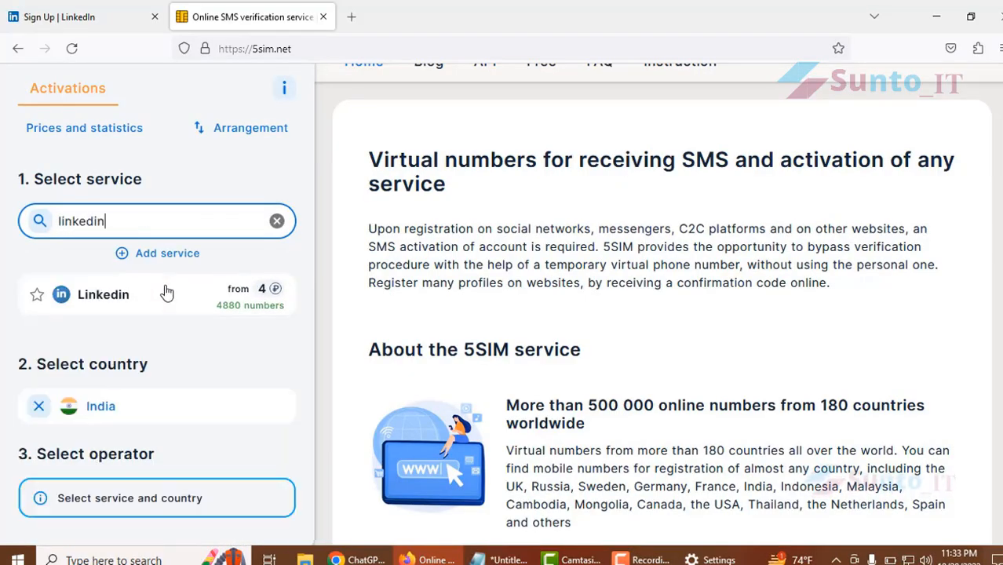
{"action": "left_click", "coordinate": [169, 300]}
{"action": "scroll", "coordinate": [176, 332], "scroll_direction": "down", "scroll_amount": 4}
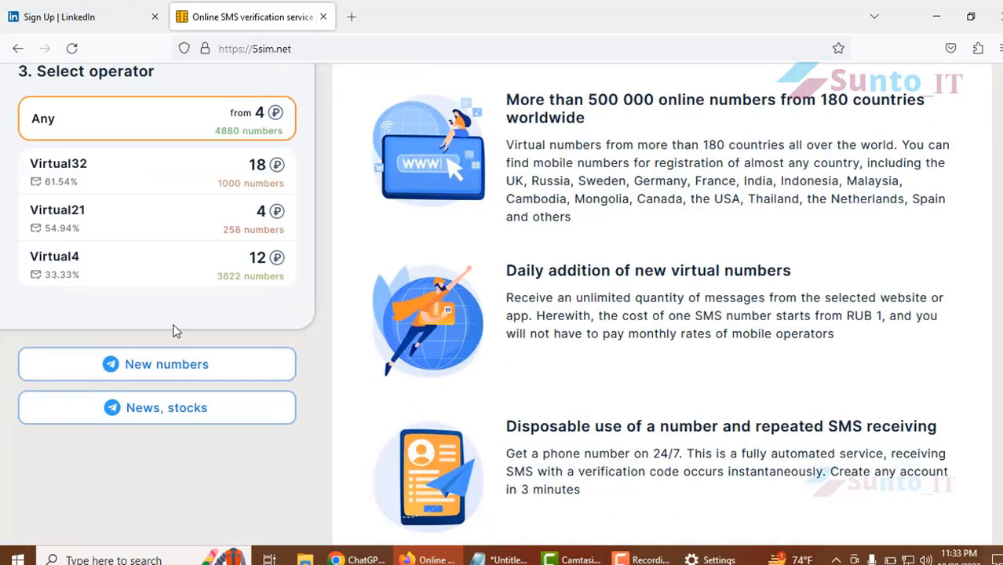
{"action": "scroll", "coordinate": [869, 320], "scroll_direction": "up", "scroll_amount": 5}
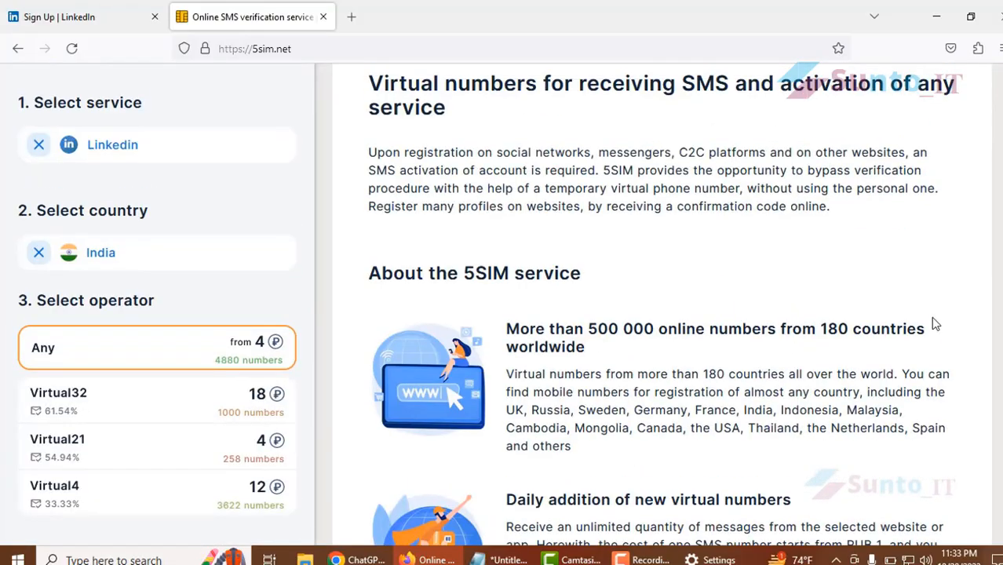
Close the 5SIM tab and submit the phone verification code in LinkedIn's security verification
{"action": "left_click", "coordinate": [323, 16]}
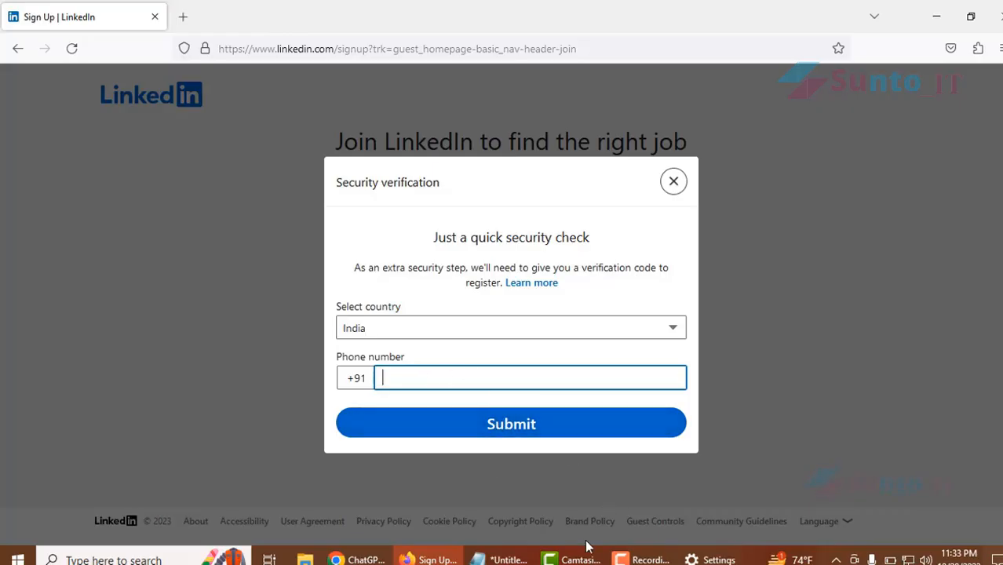
{"action": "left_click", "coordinate": [644, 558]}
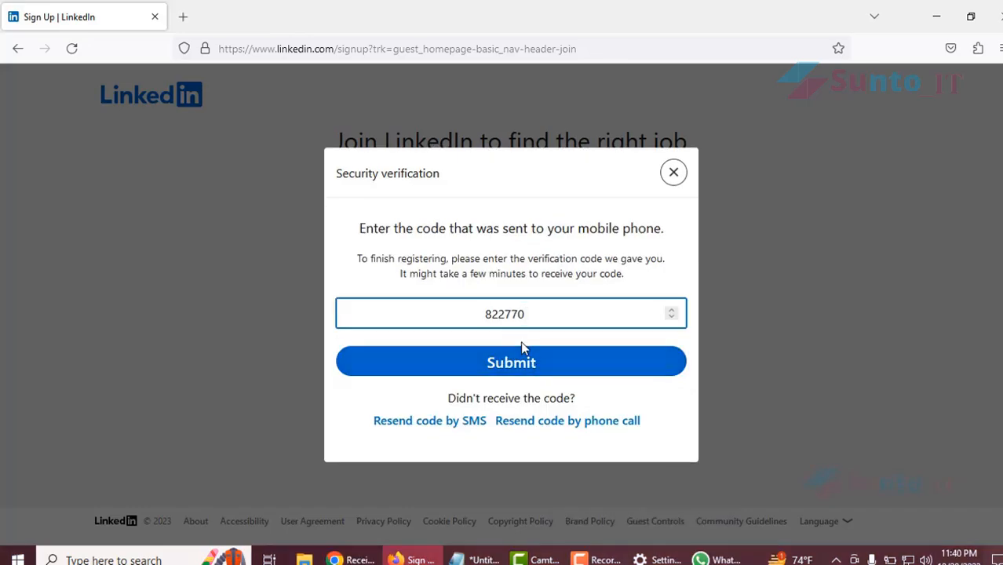
{"action": "left_click", "coordinate": [550, 359]}
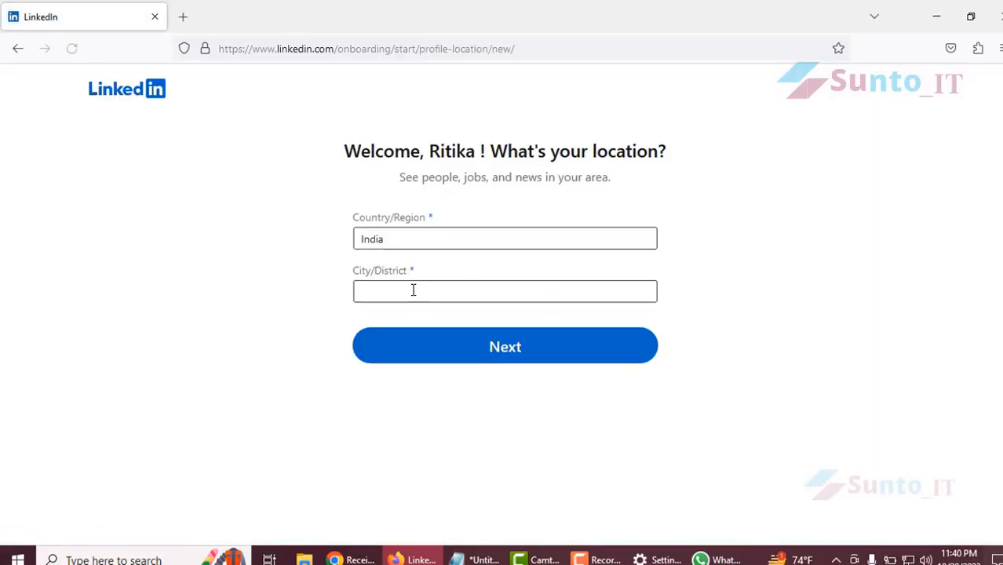
Set the profile's city/district to Punjab, India, and proceed to the next onboarding page
{"action": "left_click", "coordinate": [412, 289]}
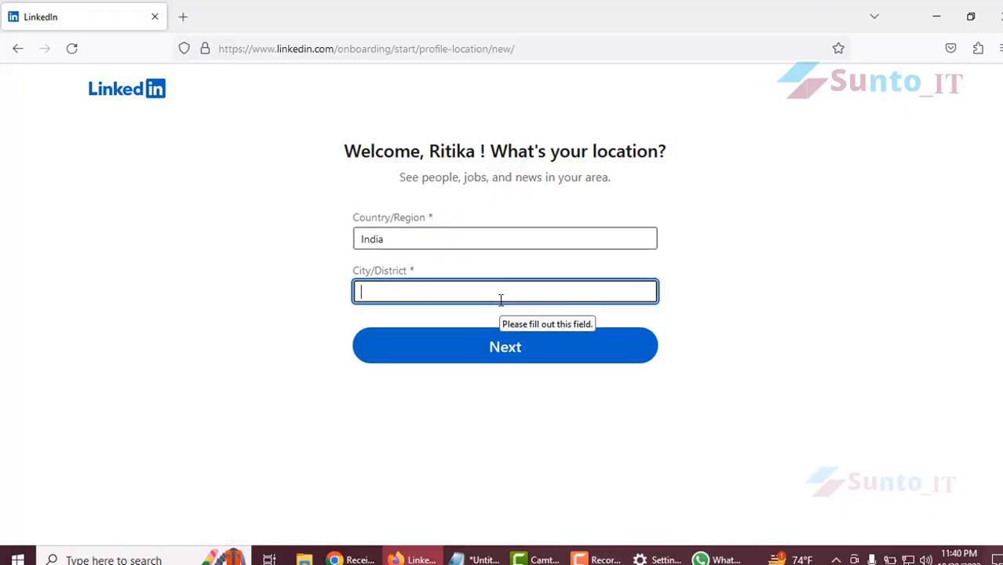
{"action": "type", "text": "p"}
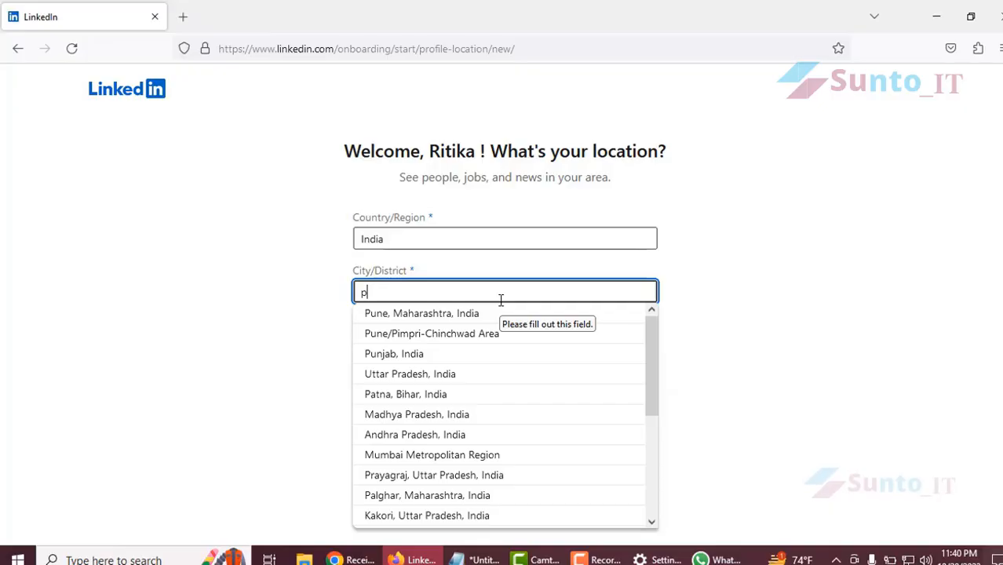
{"action": "key", "text": "Down"}
{"action": "key", "text": "Down"}
{"action": "key", "text": "Down"}
{"action": "key", "text": "Return"}
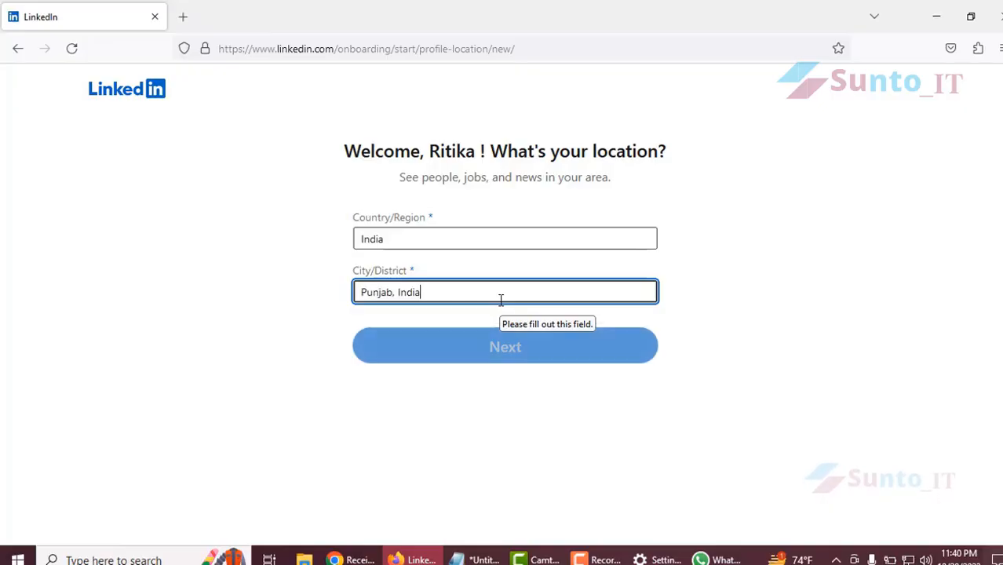
{"action": "left_click", "coordinate": [532, 348]}
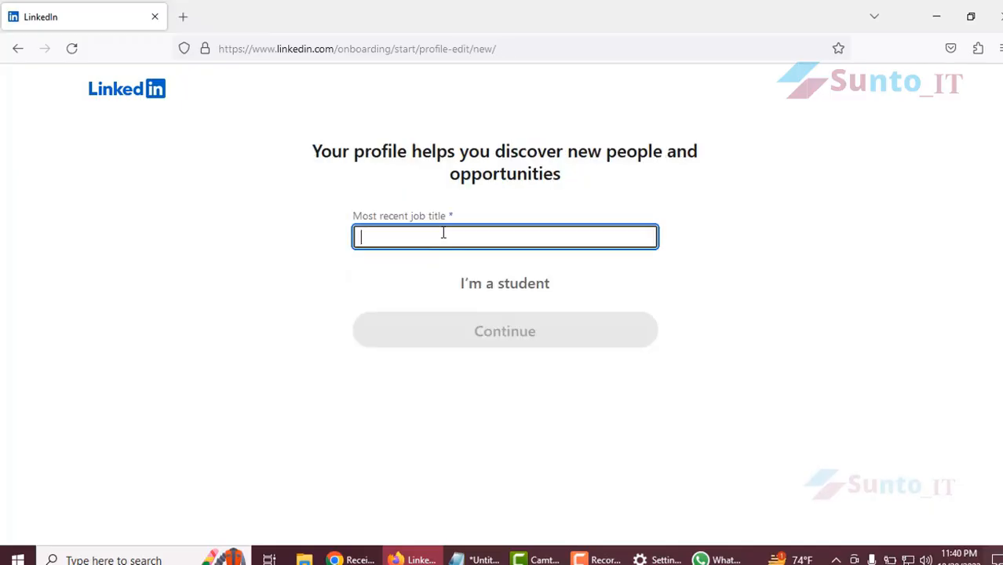
Mark the profile as a student and set the school to Panjab University,Chandigarh
{"action": "left_click", "coordinate": [481, 285]}
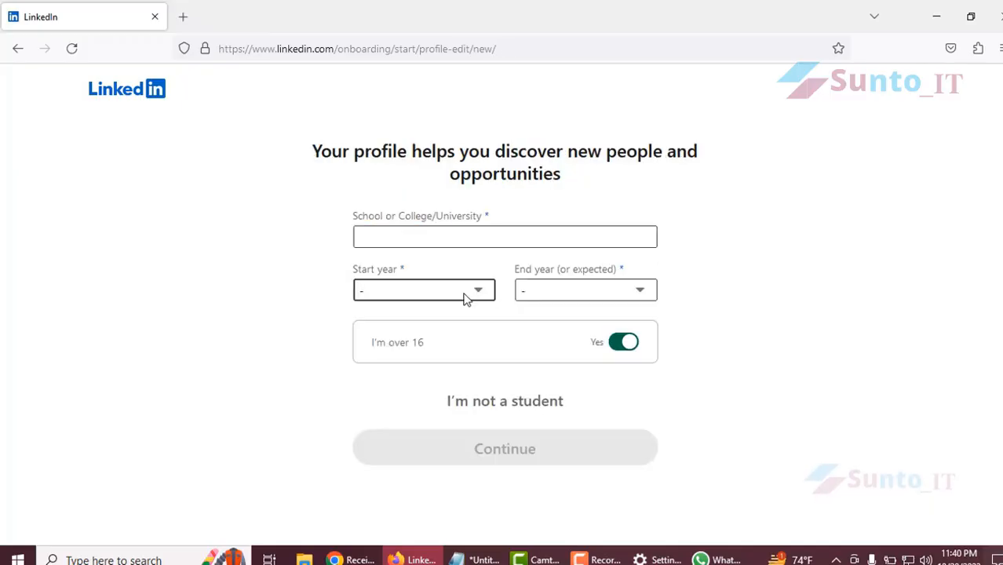
{"action": "left_click", "coordinate": [385, 243]}
{"action": "type", "text": "pan"}
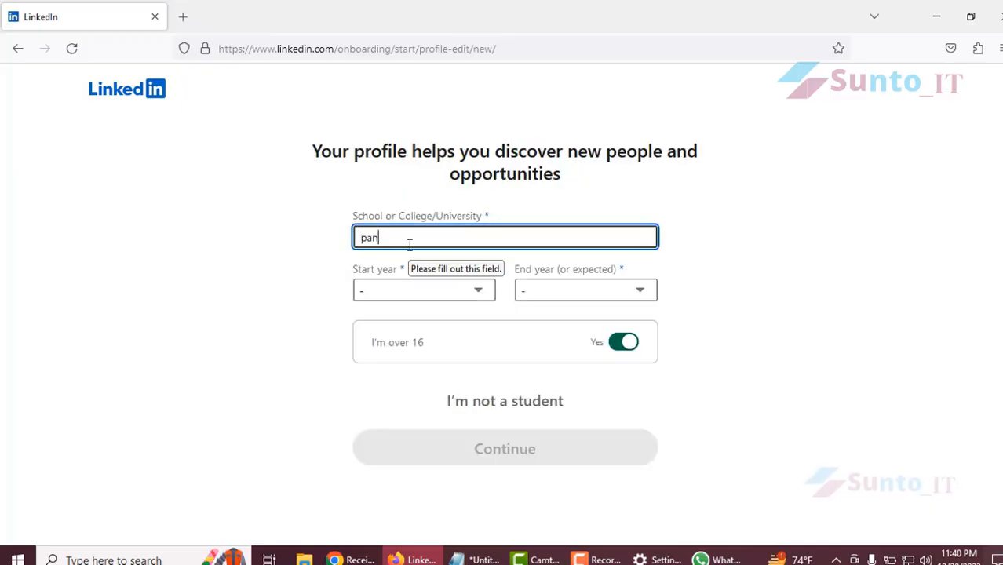
{"action": "type", "text": "jab University,Chandigarh"}
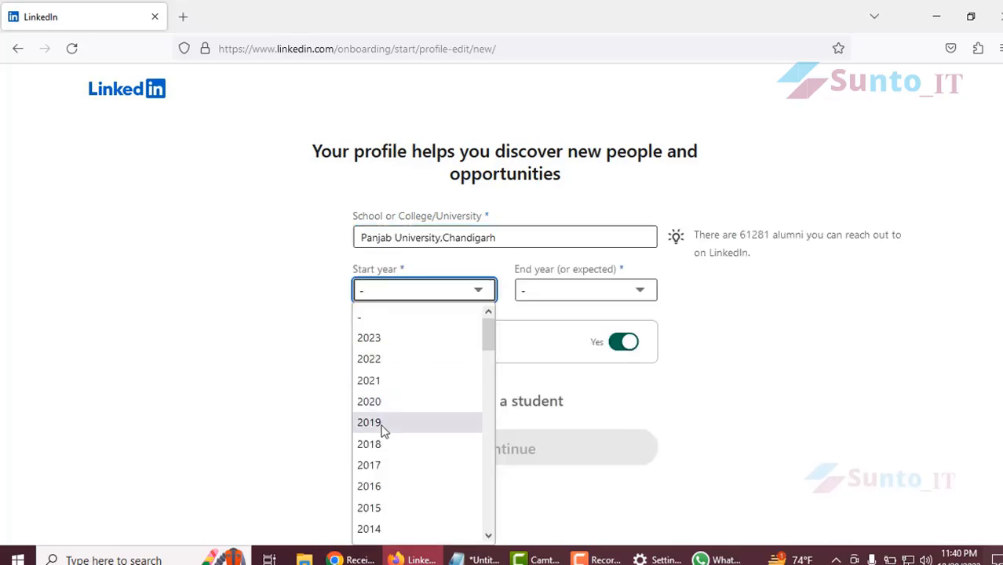
Set the study period to 2019 through 2024, leave "I'm over 16" set to Yes, and continue to email confirmation
{"action": "left_click", "coordinate": [384, 429]}
{"action": "left_click", "coordinate": [580, 292]}
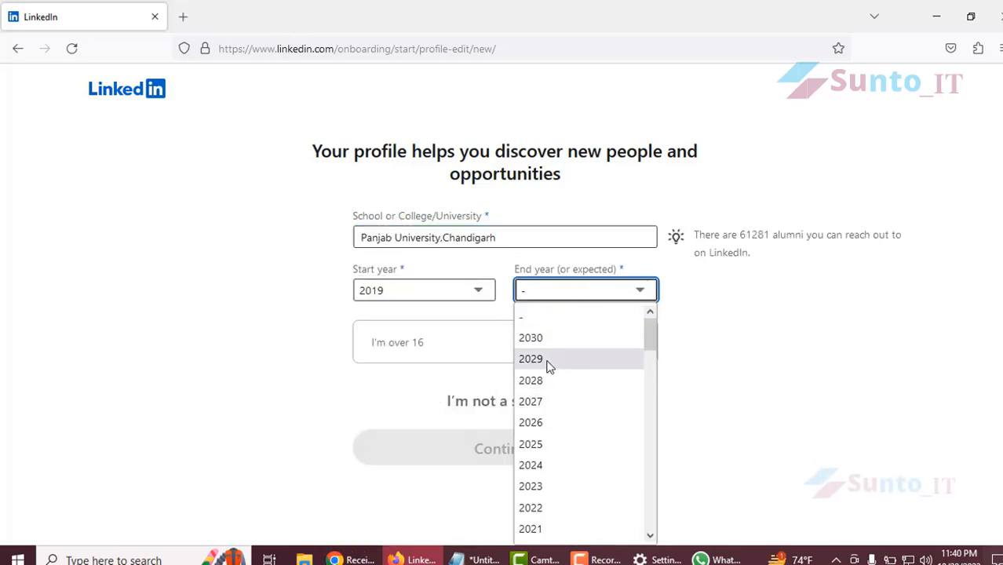
{"action": "scroll", "coordinate": [554, 392], "scroll_direction": "down", "scroll_amount": 2}
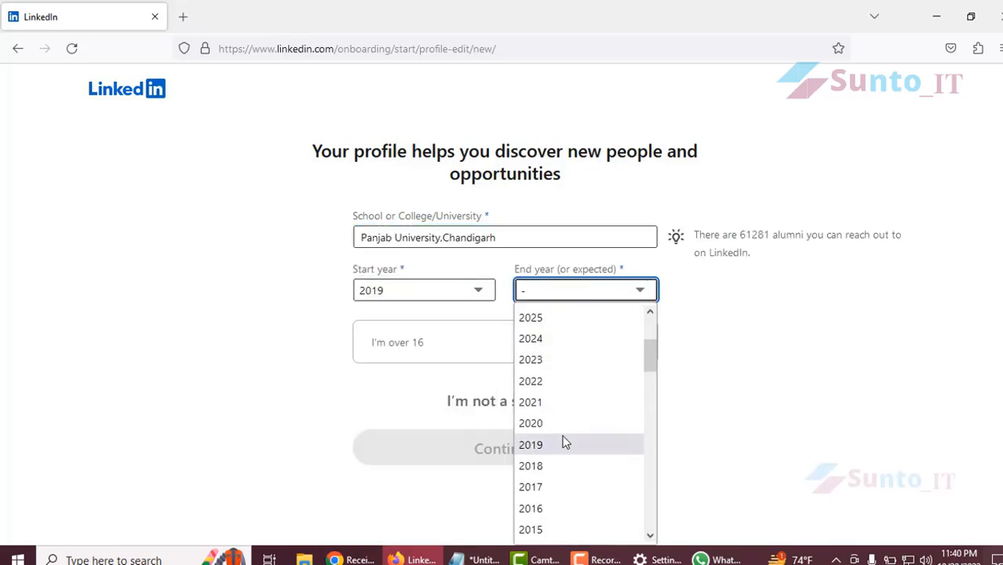
{"action": "left_click", "coordinate": [546, 340]}
{"action": "left_click", "coordinate": [629, 352]}
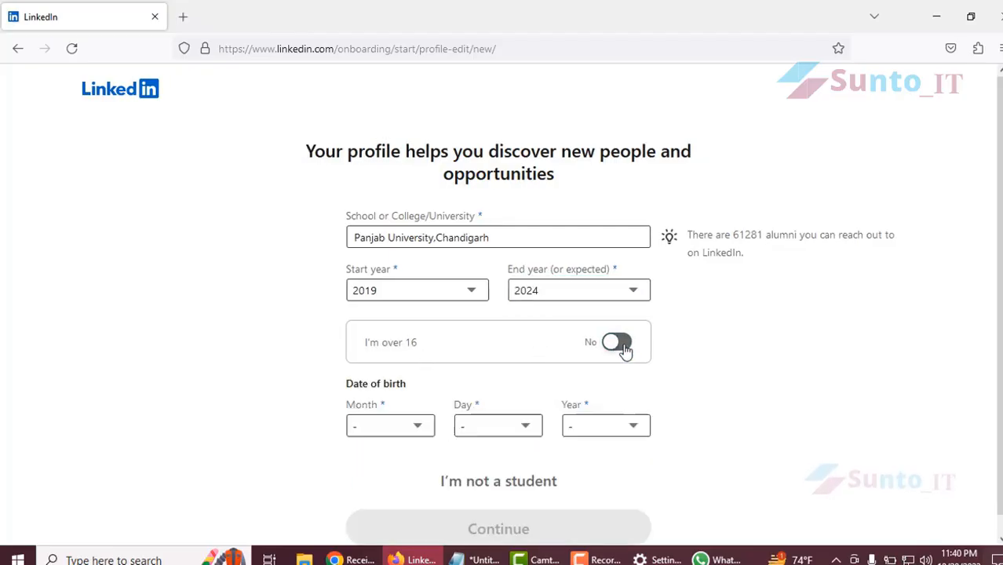
{"action": "left_click", "coordinate": [626, 351]}
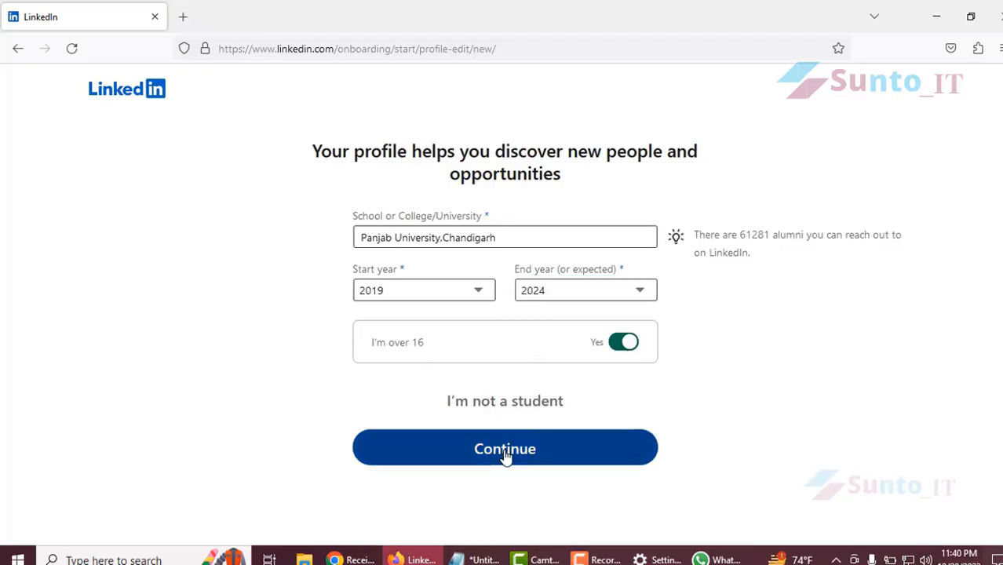
{"action": "left_click", "coordinate": [506, 457]}
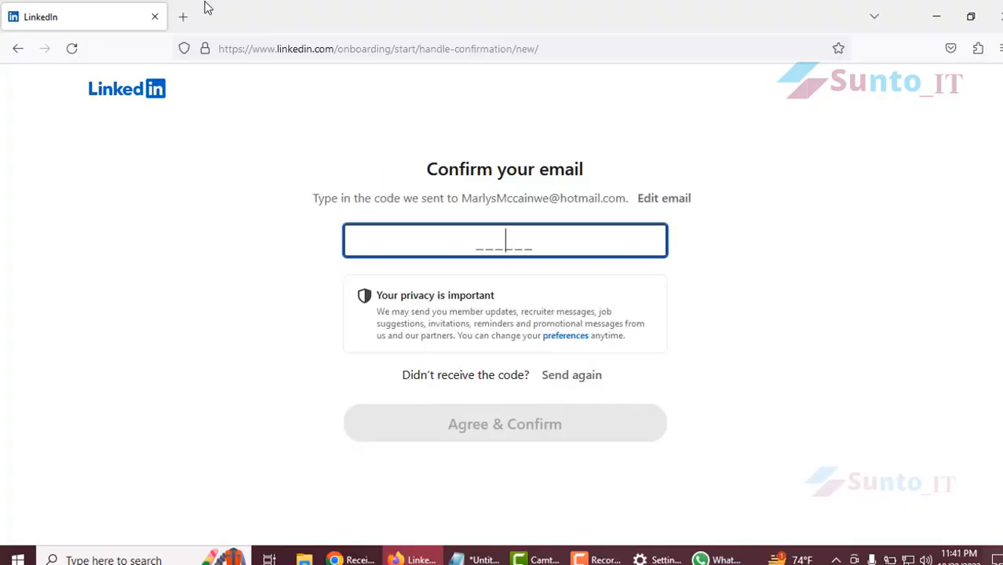
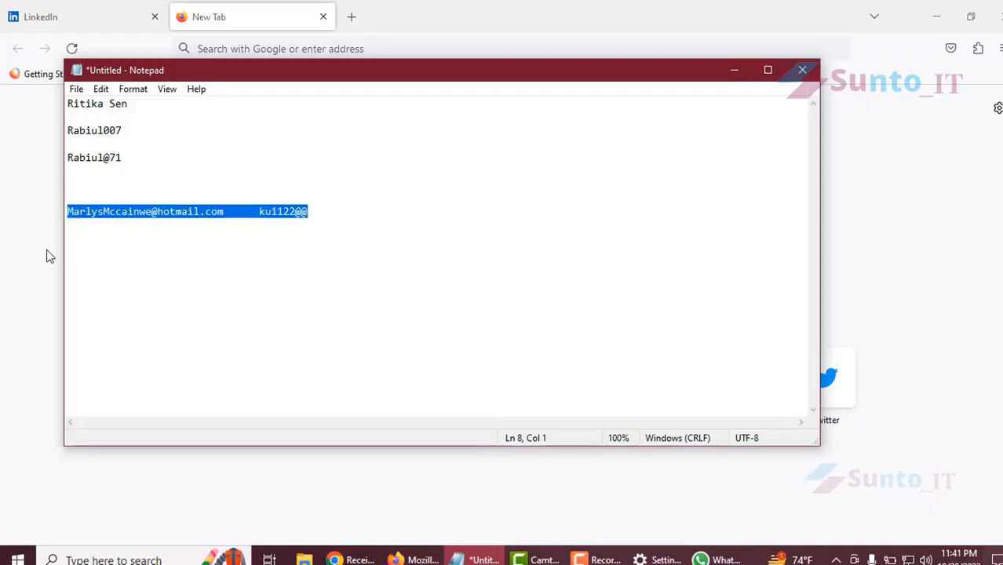
Go to the Outlook mailbox in the new browser tab and open the email confirmation message from LinkedIn
{"action": "left_click", "coordinate": [46, 249]}
{"action": "left_click", "coordinate": [320, 52]}
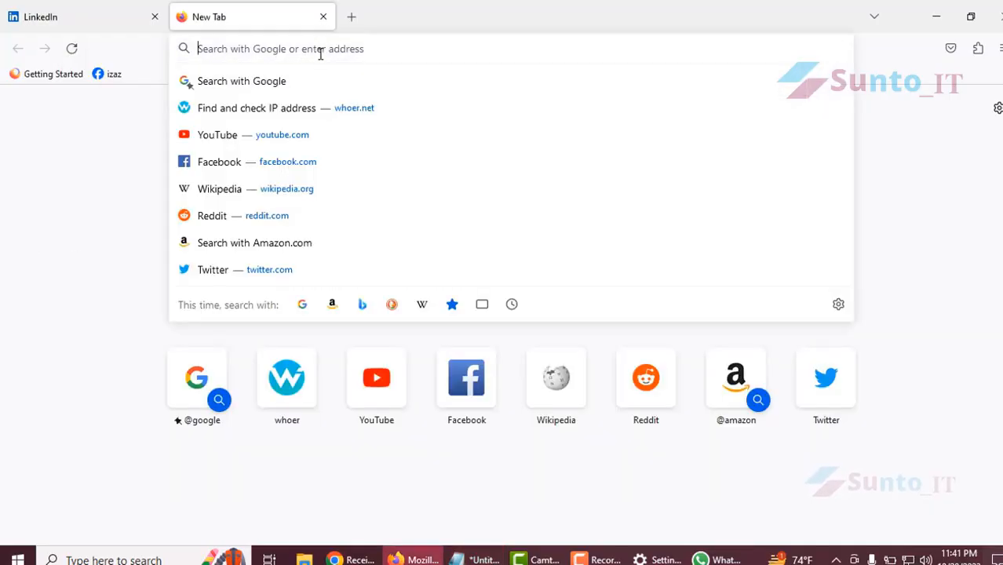
{"action": "type", "text": "mail"}
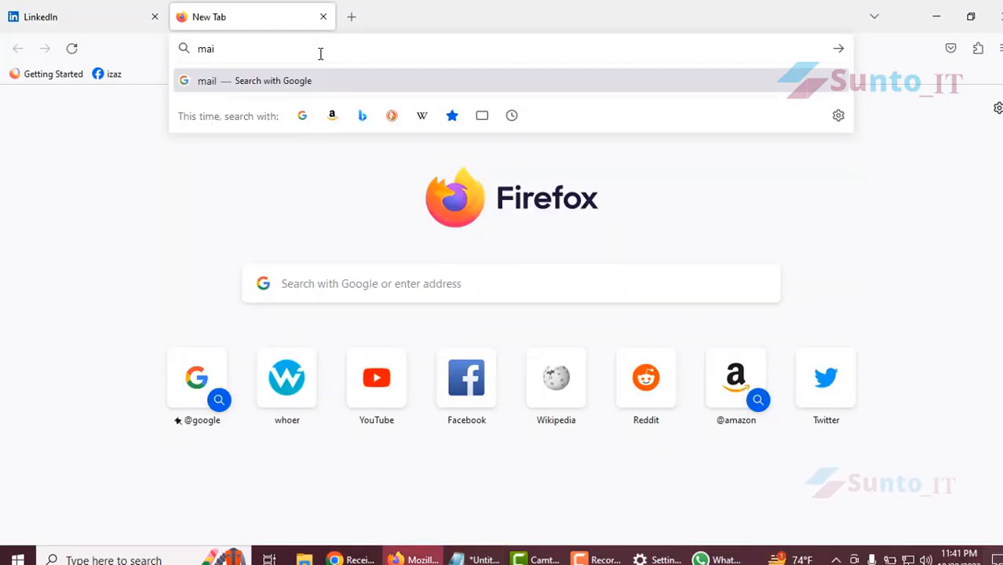
{"action": "key", "text": "BackSpace"}
{"action": "key", "text": "BackSpace"}
{"action": "key", "text": "BackSpace"}
{"action": "type", "text": "outlok"}
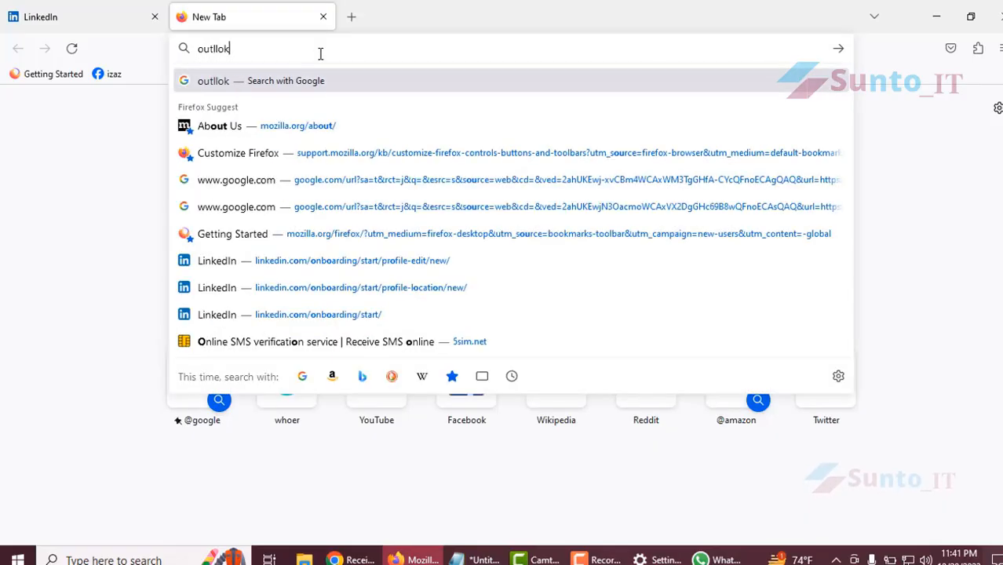
{"action": "key", "text": "Return"}
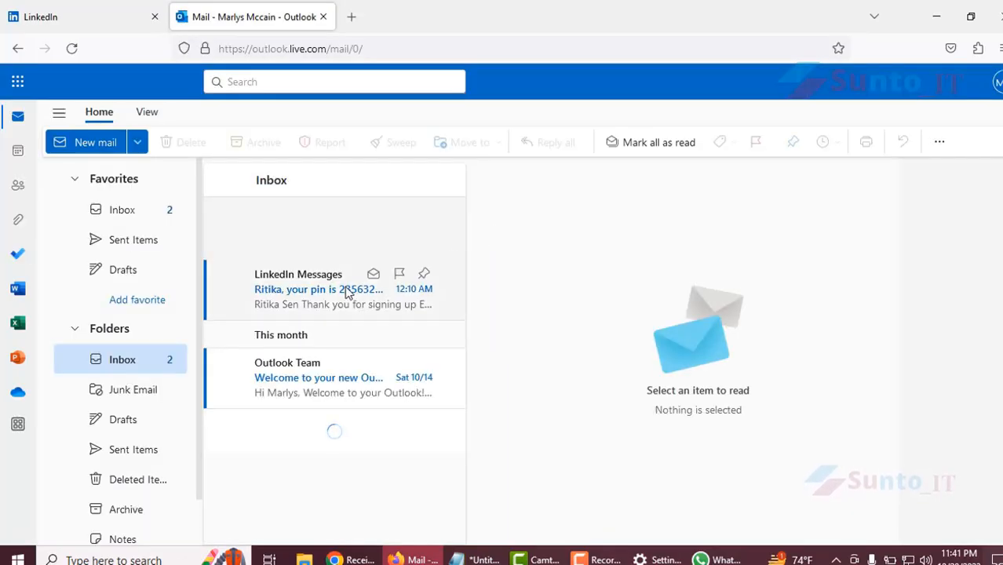
{"action": "left_click", "coordinate": [346, 290]}
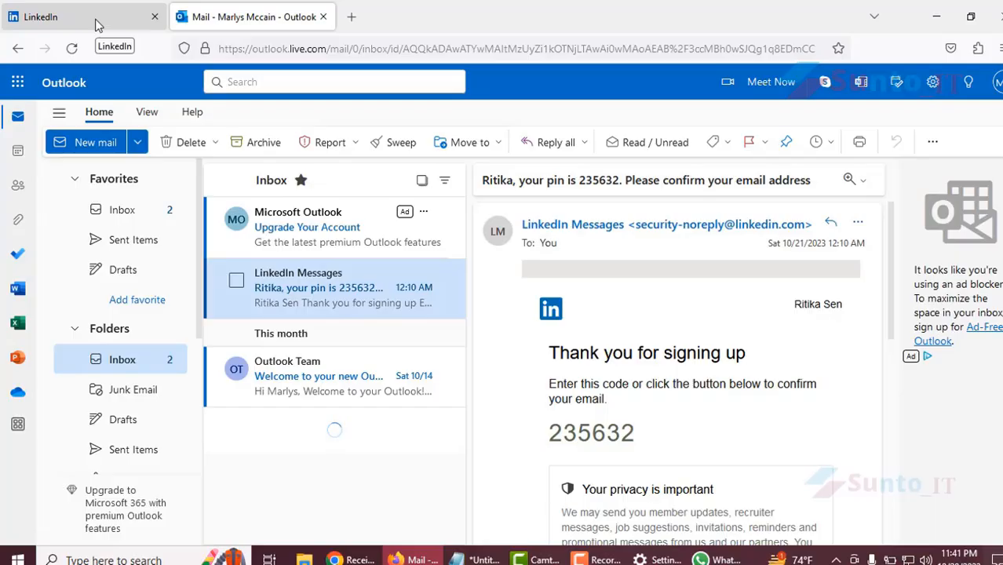
Return to LinkedIn's email confirmation page, enter the emailed verification code, and agree and confirm
{"action": "left_click", "coordinate": [95, 21]}
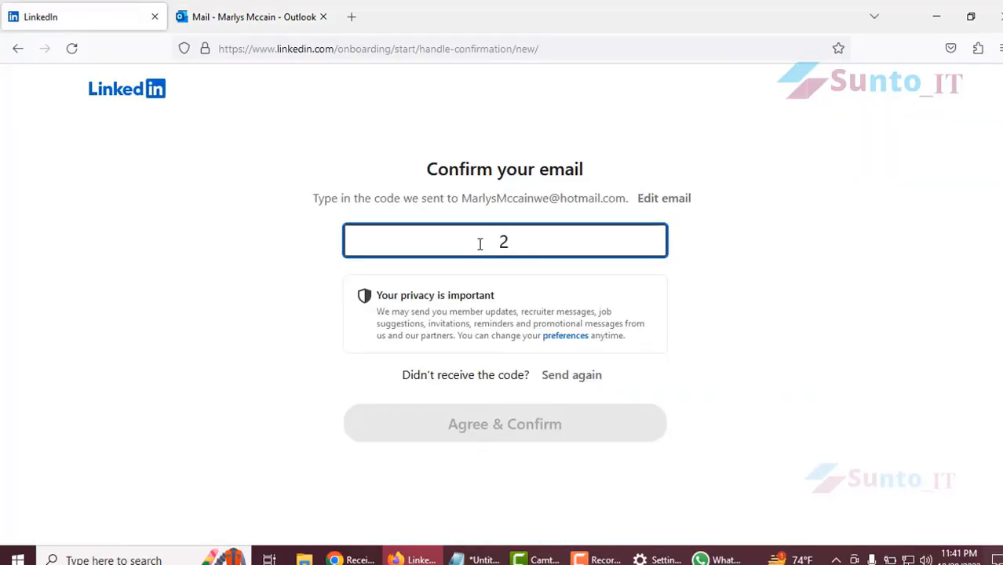
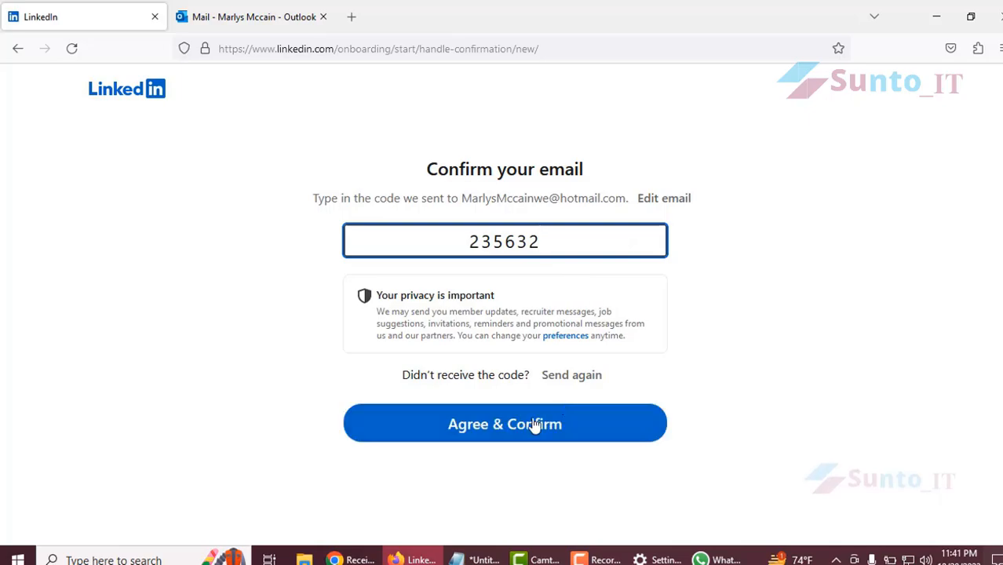
{"action": "left_click", "coordinate": [532, 424]}
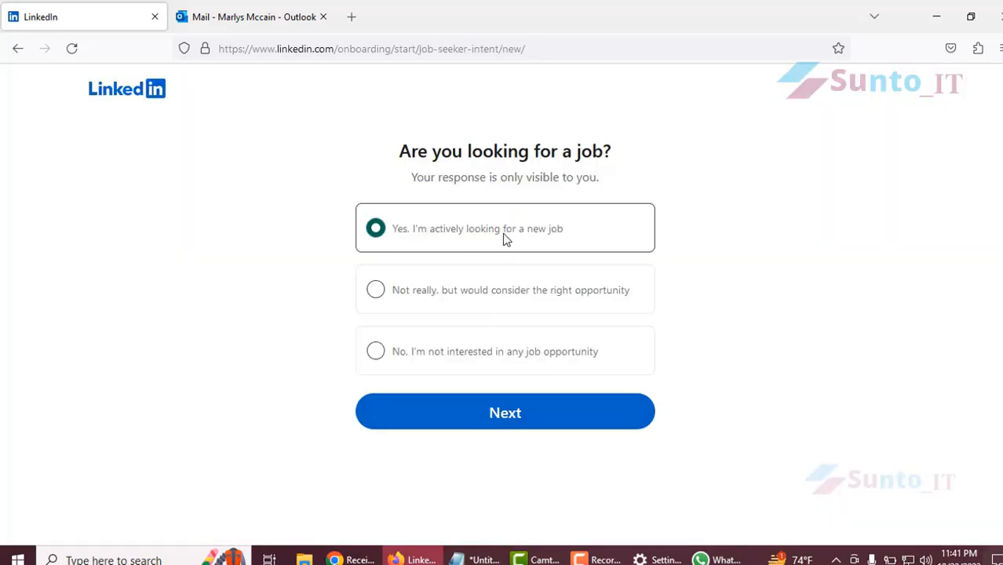
Answer the job-seeking question with "No, I'm not interested in any job opportunity" and continue
{"action": "left_click", "coordinate": [455, 355]}
{"action": "left_click", "coordinate": [475, 249]}
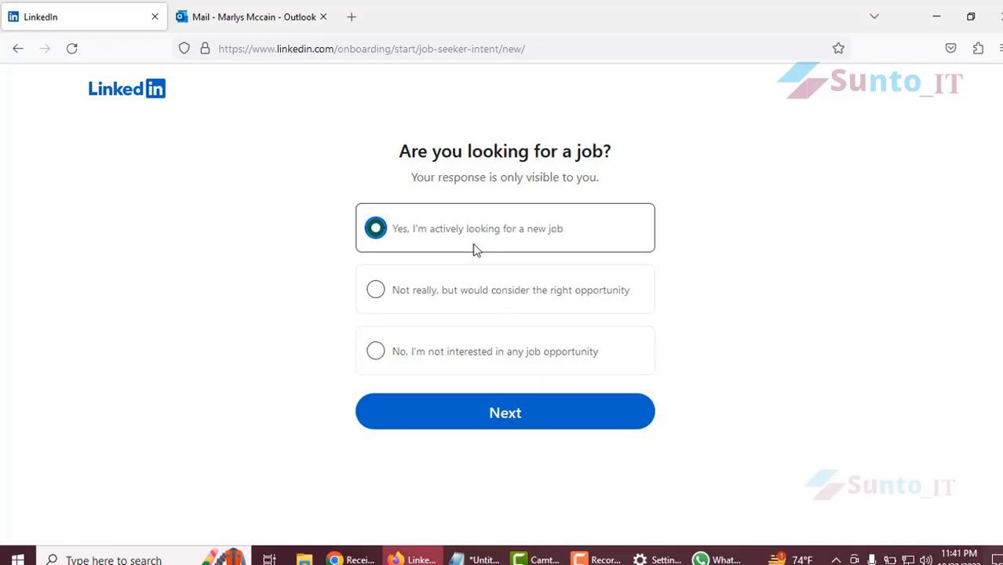
{"action": "left_click", "coordinate": [407, 354]}
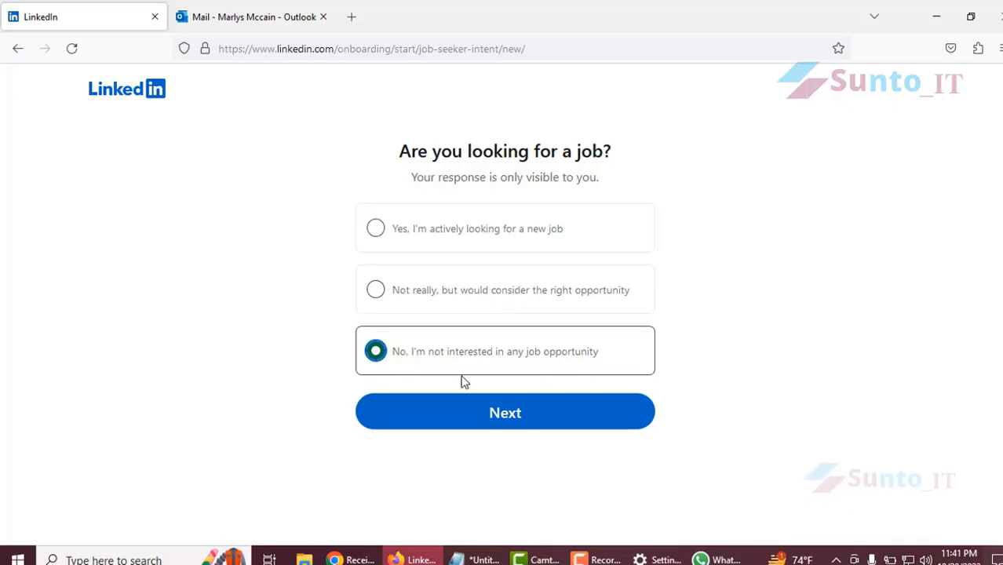
{"action": "left_click", "coordinate": [511, 419]}
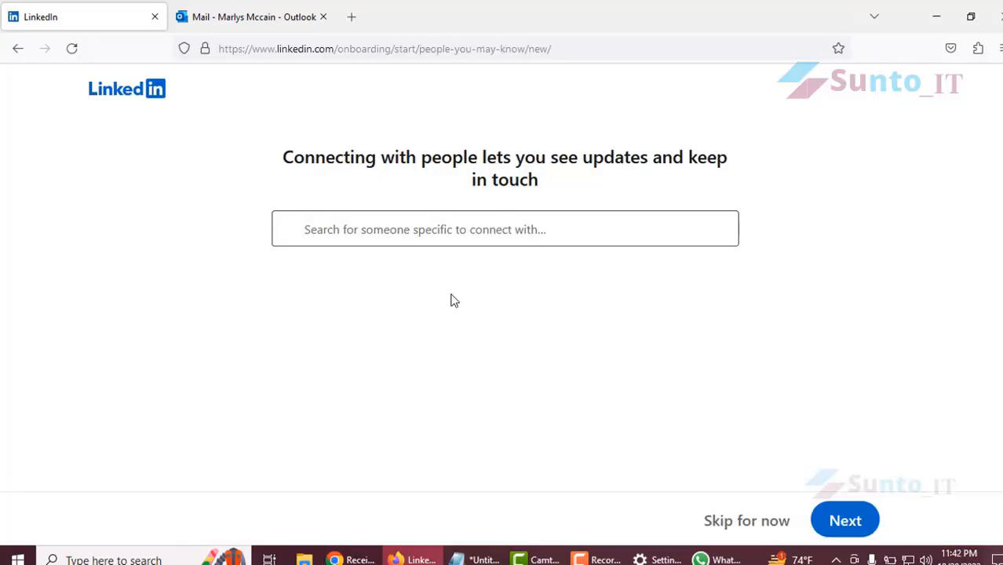
Skip the onboarding pages for connecting with people and adding a profile photo
{"action": "left_click", "coordinate": [433, 241]}
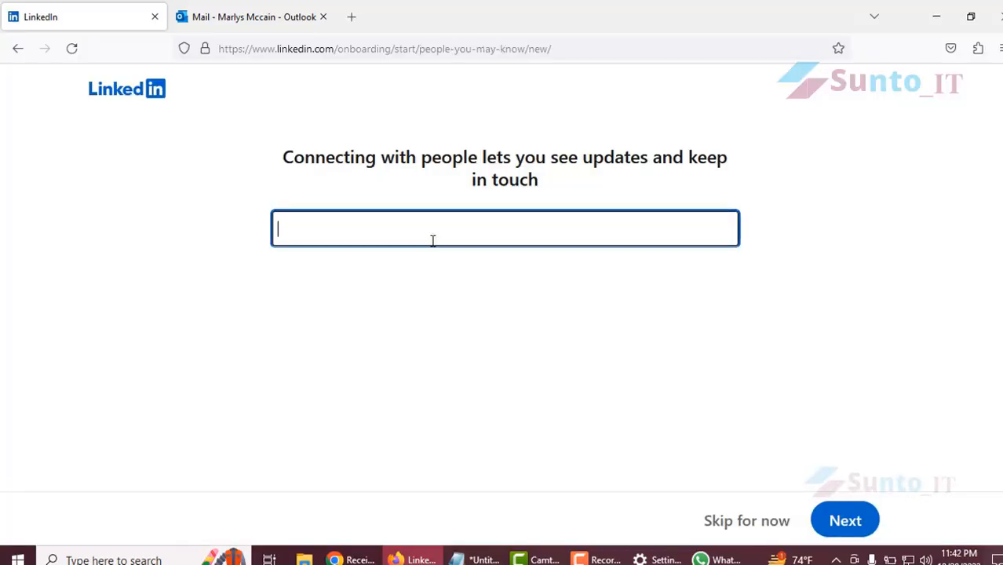
{"action": "left_click", "coordinate": [722, 519]}
{"action": "scroll", "coordinate": [584, 375], "scroll_direction": "down", "scroll_amount": 3}
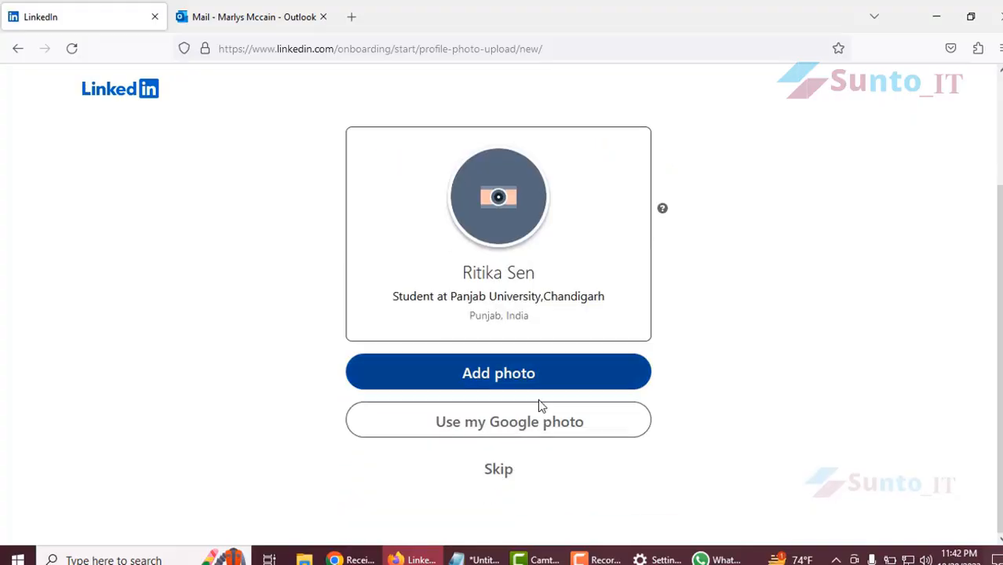
{"action": "left_click", "coordinate": [493, 470]}
Pass the page promoting the mobile app and finish onboarding without following any recommended source
{"action": "scroll", "coordinate": [636, 327], "scroll_direction": "down", "scroll_amount": 3}
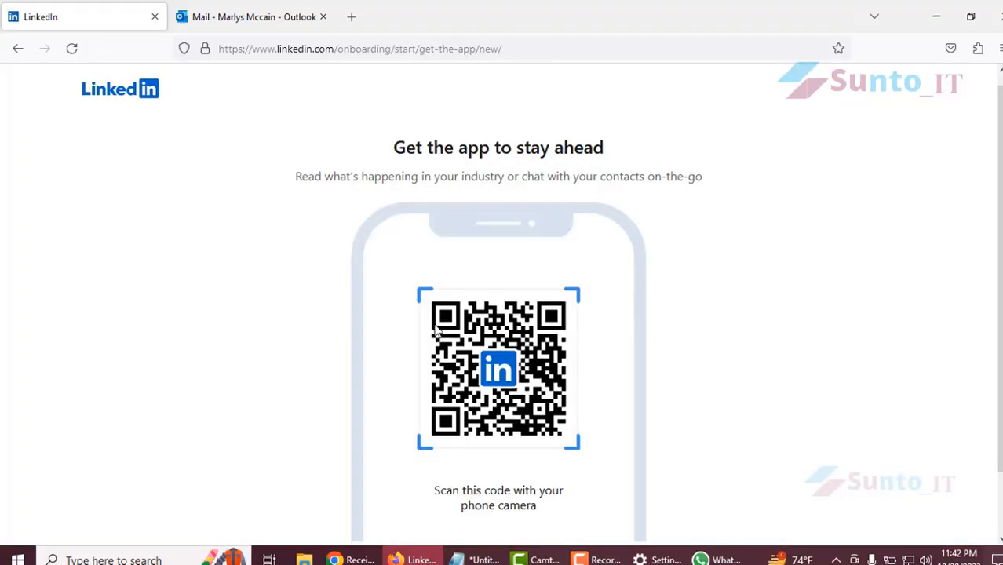
{"action": "left_click", "coordinate": [520, 507]}
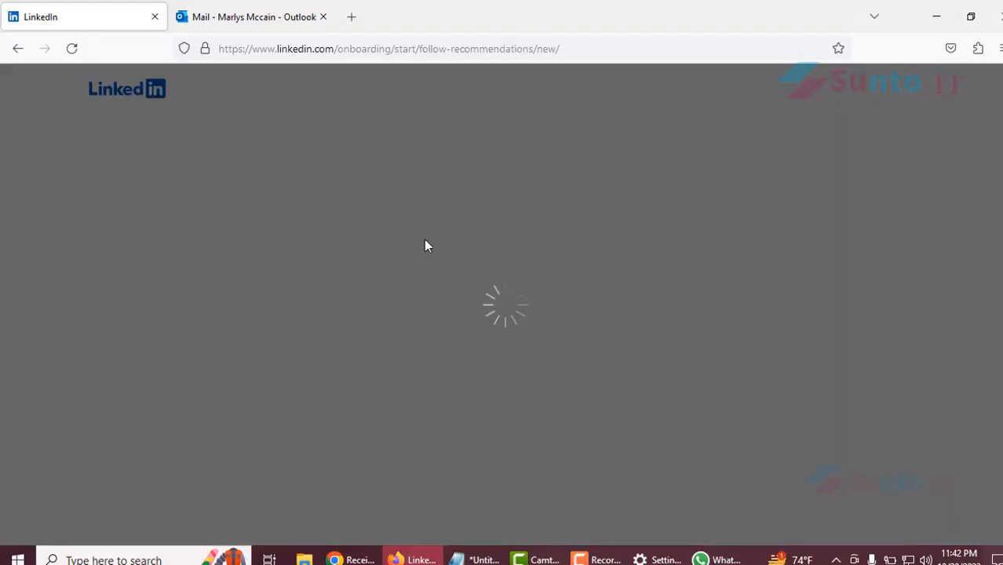
{"action": "scroll", "coordinate": [324, 285], "scroll_direction": "down", "scroll_amount": 7}
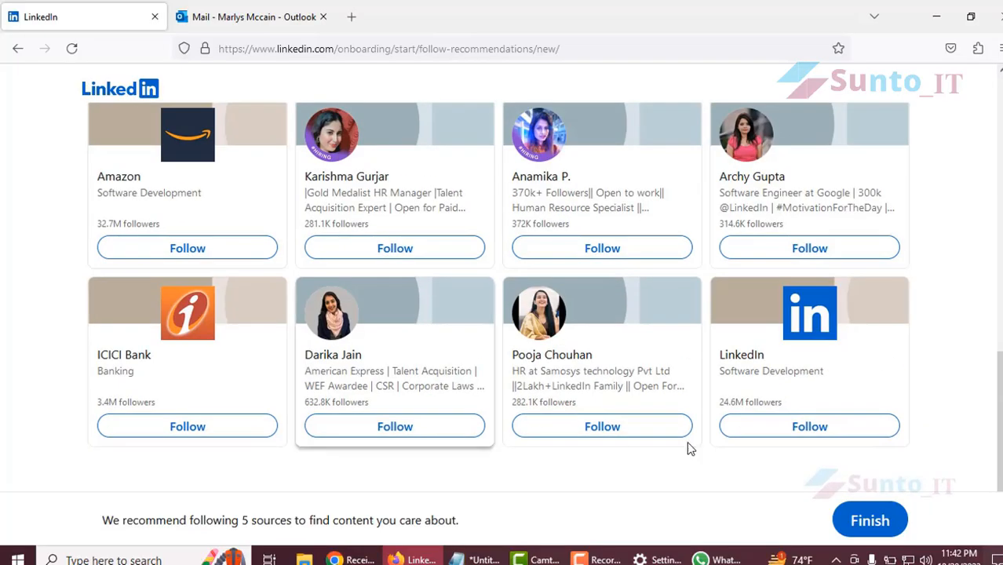
{"action": "left_click", "coordinate": [875, 521]}
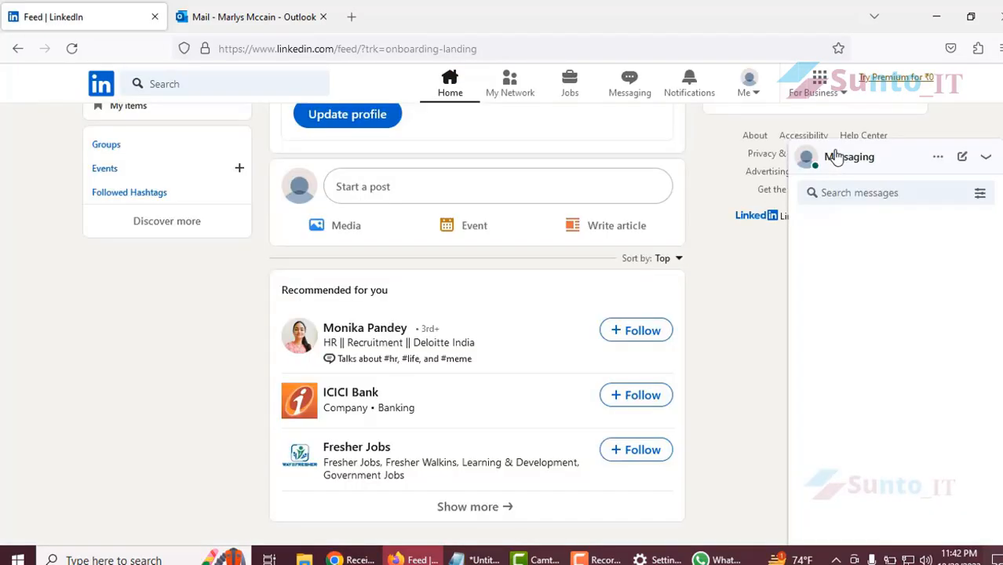
Open the new account's own profile page and dismiss the notice about controlling what appears on it
{"action": "left_click", "coordinate": [747, 84]}
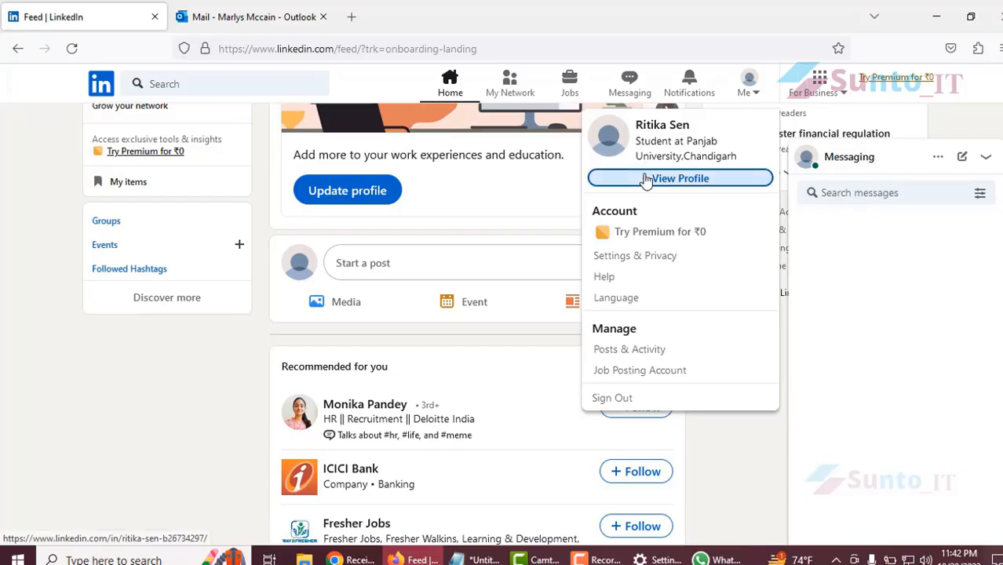
{"action": "left_click", "coordinate": [668, 179]}
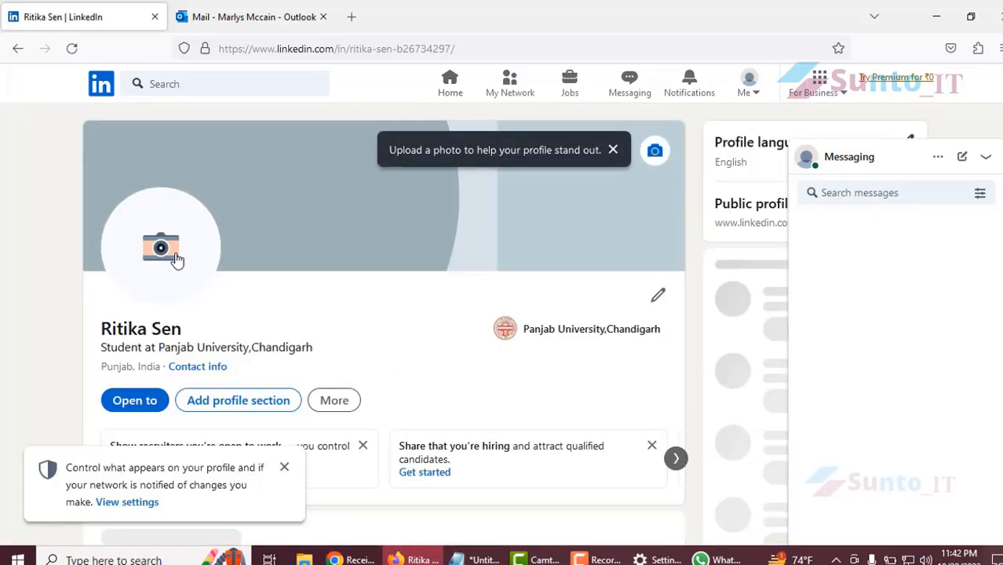
{"action": "scroll", "coordinate": [445, 330], "scroll_direction": "down", "scroll_amount": 2}
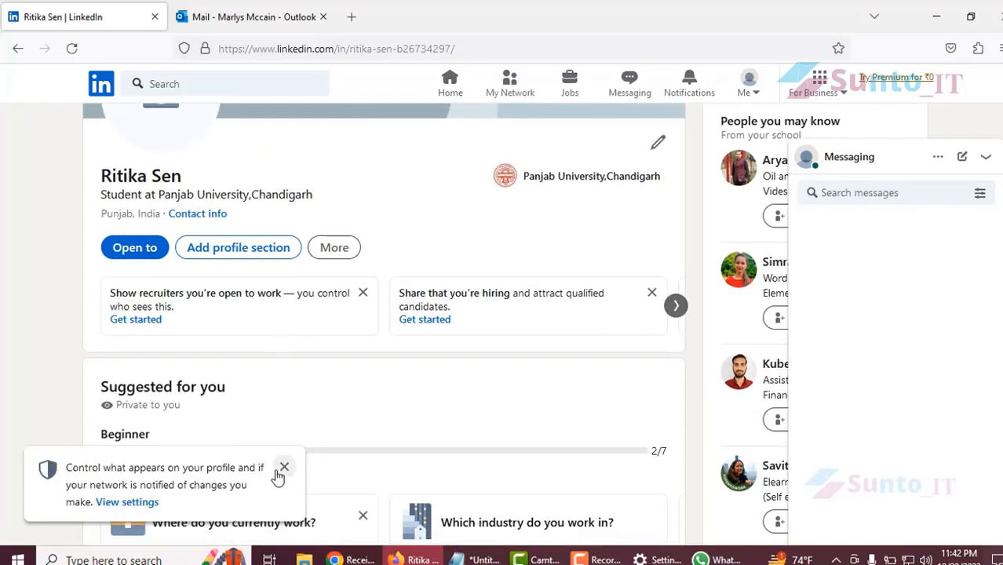
{"action": "left_click", "coordinate": [283, 468]}
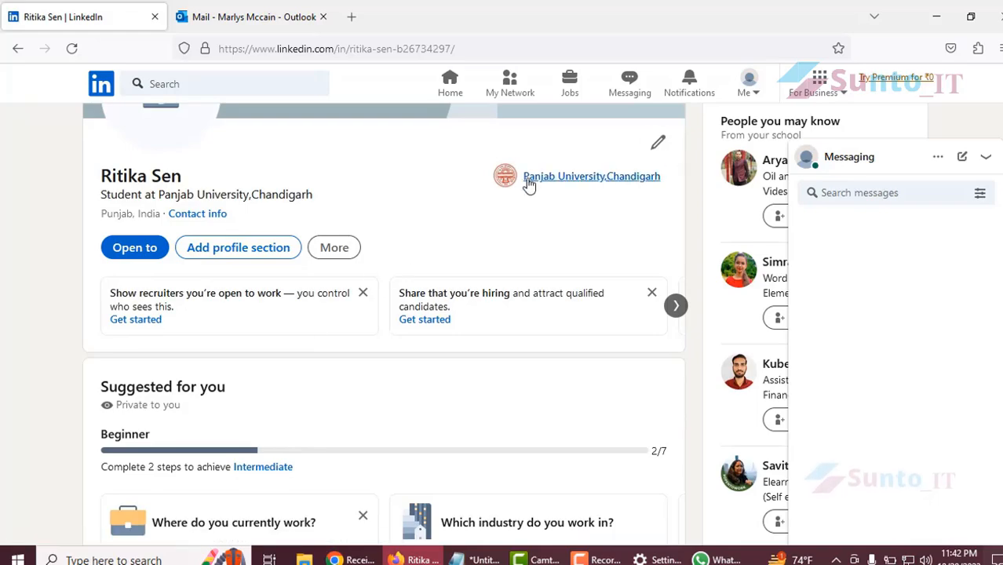
Review the profile page's suggestions, analytics, interests and people recommendations, collapsing the Messaging window
{"action": "scroll", "coordinate": [271, 283], "scroll_direction": "down", "scroll_amount": 8}
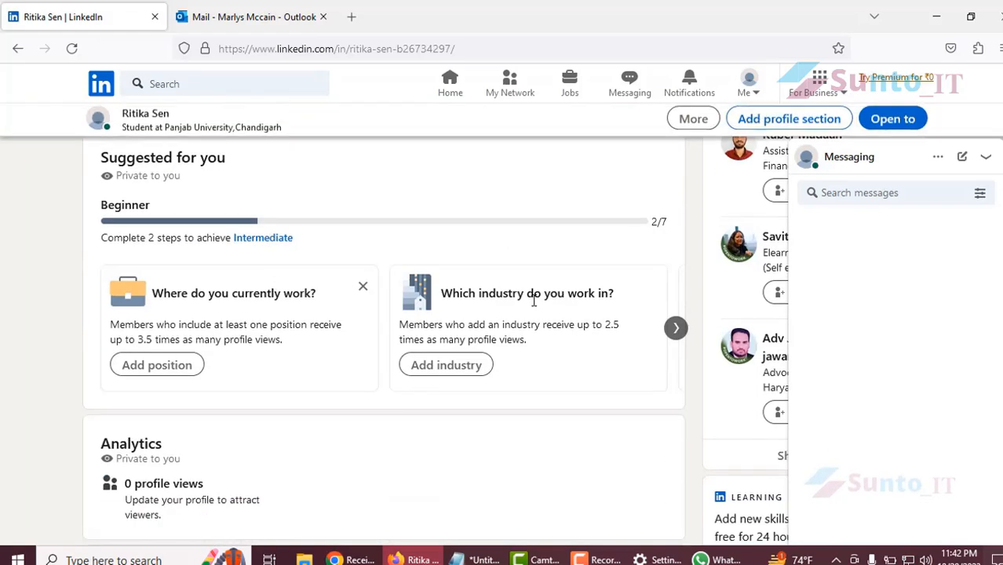
{"action": "scroll", "coordinate": [255, 284], "scroll_direction": "down", "scroll_amount": 5}
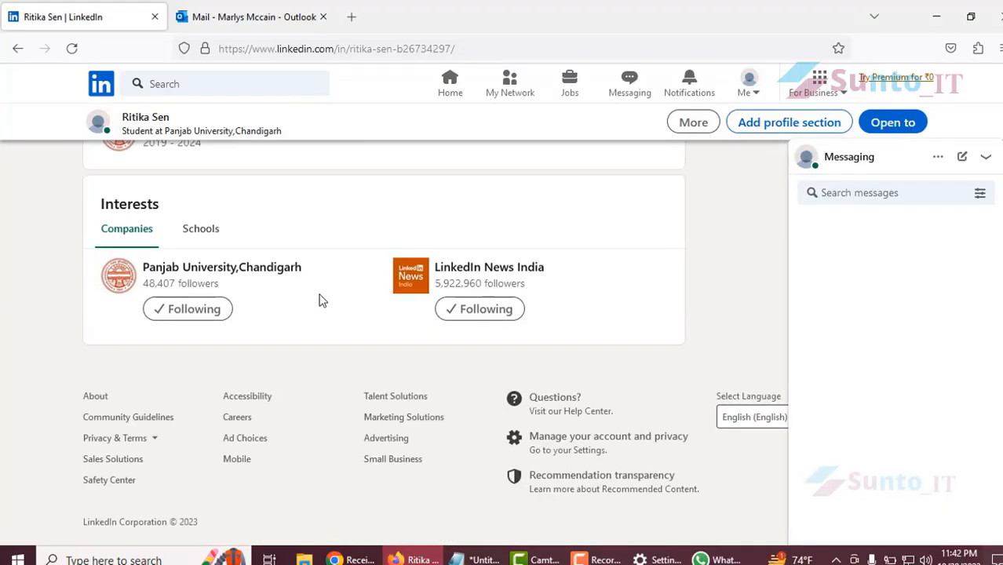
{"action": "scroll", "coordinate": [309, 325], "scroll_direction": "up", "scroll_amount": 8}
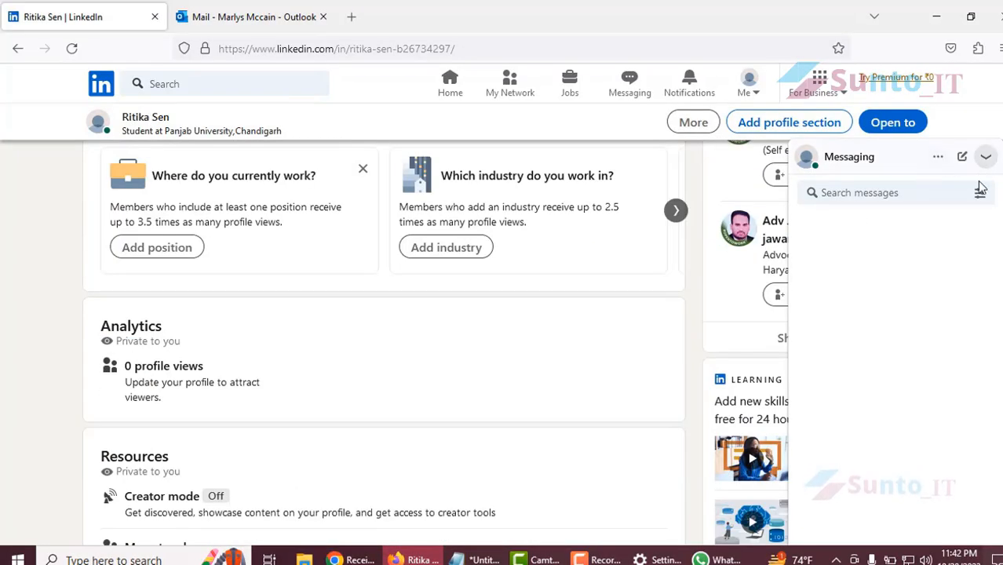
{"action": "scroll", "coordinate": [795, 362], "scroll_direction": "up", "scroll_amount": 3}
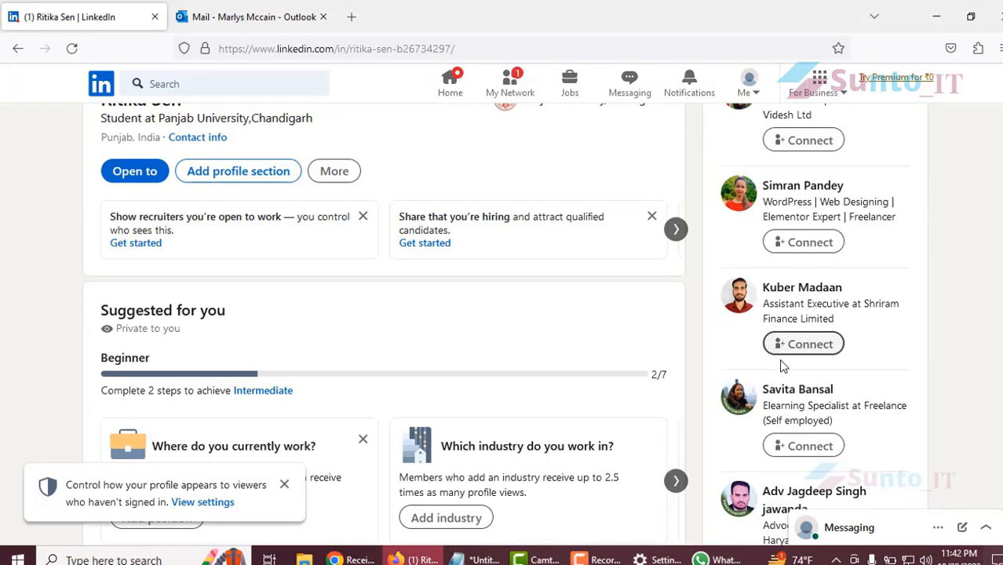
{"action": "scroll", "coordinate": [798, 363], "scroll_direction": "down", "scroll_amount": 4}
{"action": "scroll", "coordinate": [799, 281], "scroll_direction": "up", "scroll_amount": 2}
{"action": "scroll", "coordinate": [800, 314], "scroll_direction": "up", "scroll_amount": 5}
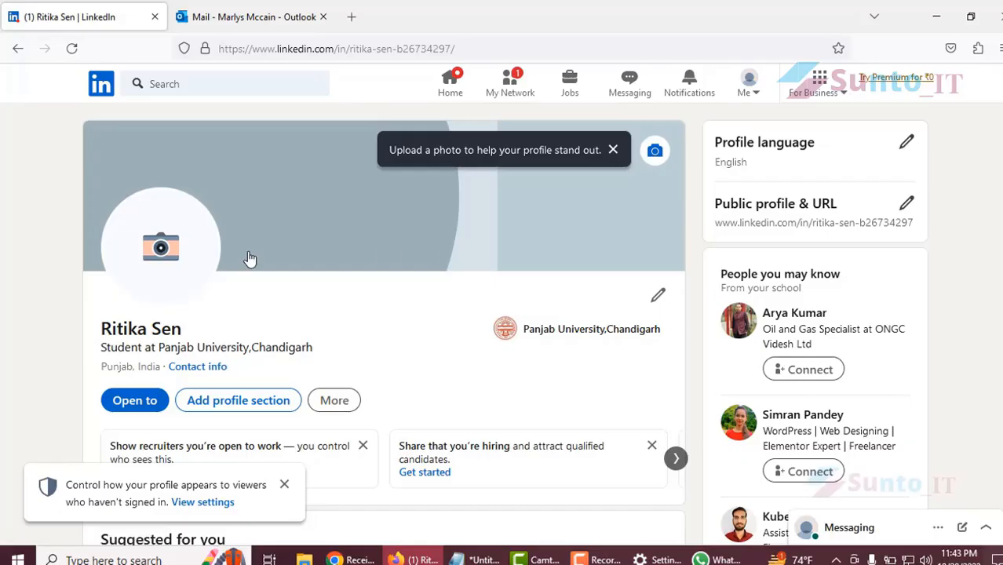
{"action": "scroll", "coordinate": [338, 307], "scroll_direction": "down", "scroll_amount": 5}
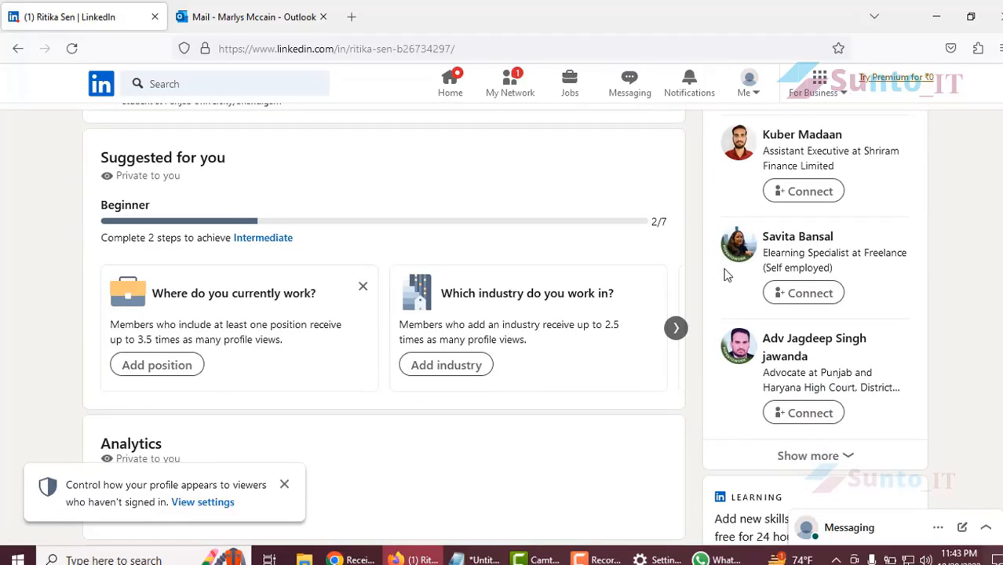
Look over the My Network page and the home feed, and return to My Network
{"action": "left_click", "coordinate": [492, 82]}
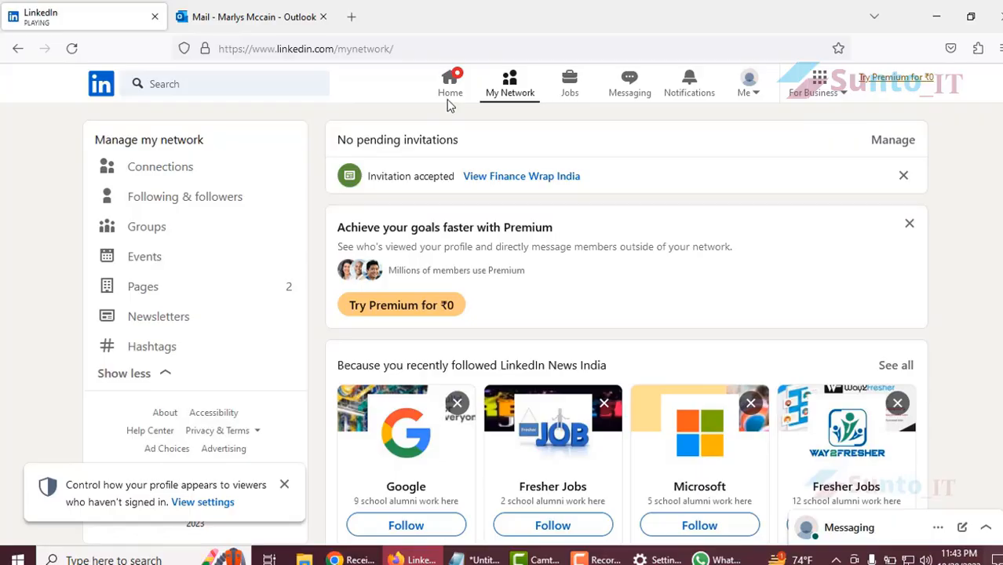
{"action": "left_click", "coordinate": [445, 93]}
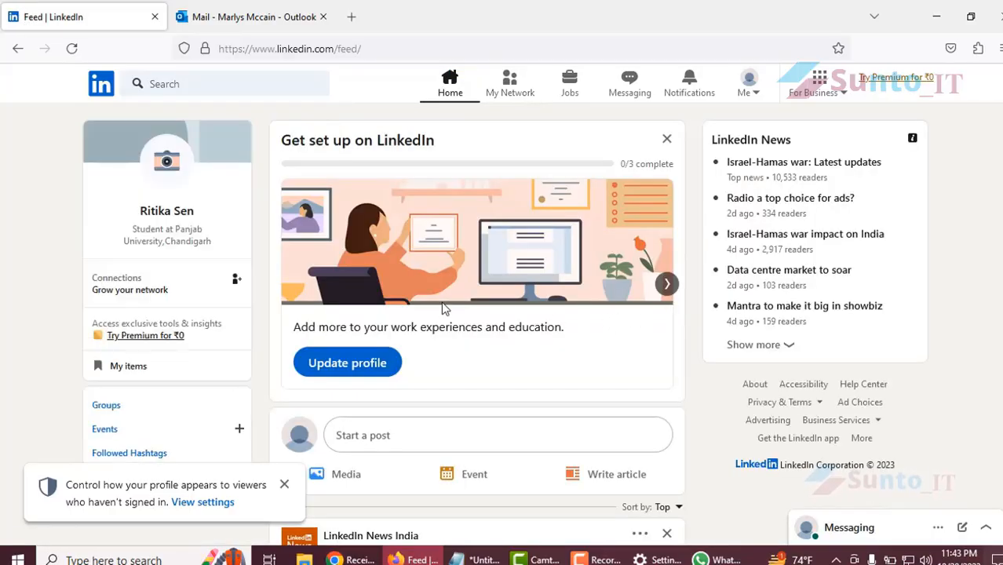
{"action": "scroll", "coordinate": [443, 308], "scroll_direction": "down", "scroll_amount": 2}
{"action": "scroll", "coordinate": [443, 309], "scroll_direction": "up", "scroll_amount": 2}
{"action": "left_click", "coordinate": [501, 107]}
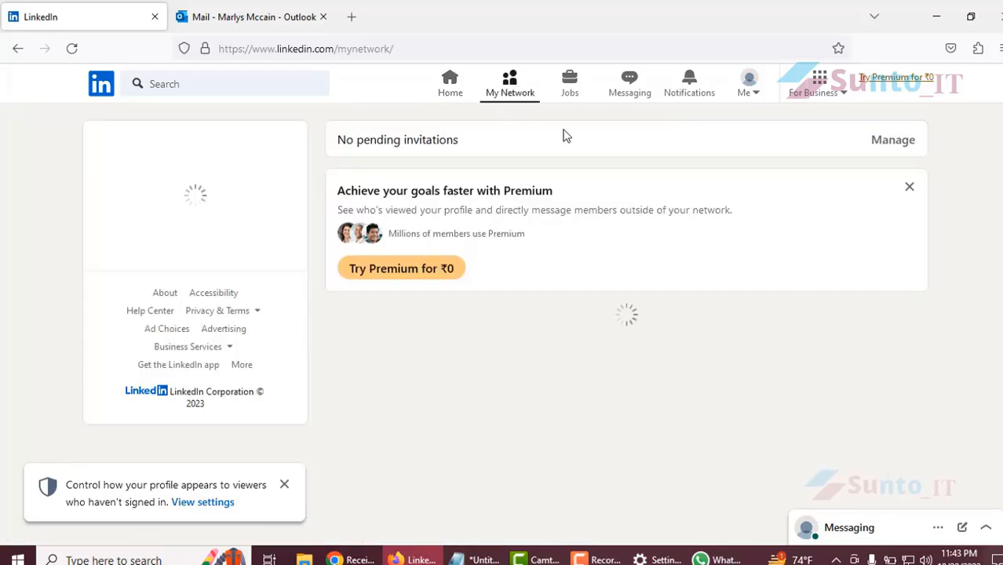
Bring up the LinkedIn account options containing Settings & Privacy
{"action": "left_click", "coordinate": [744, 91]}
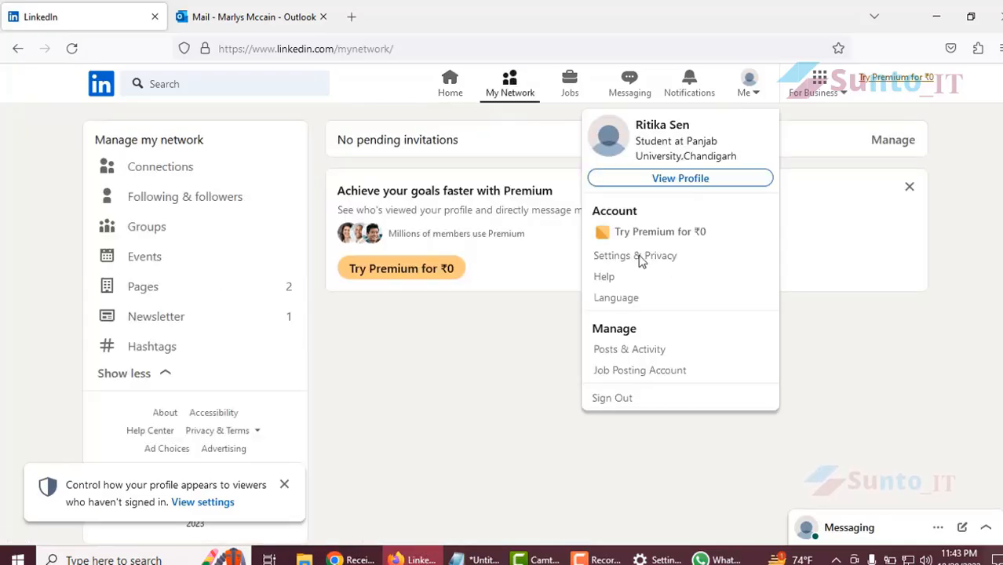